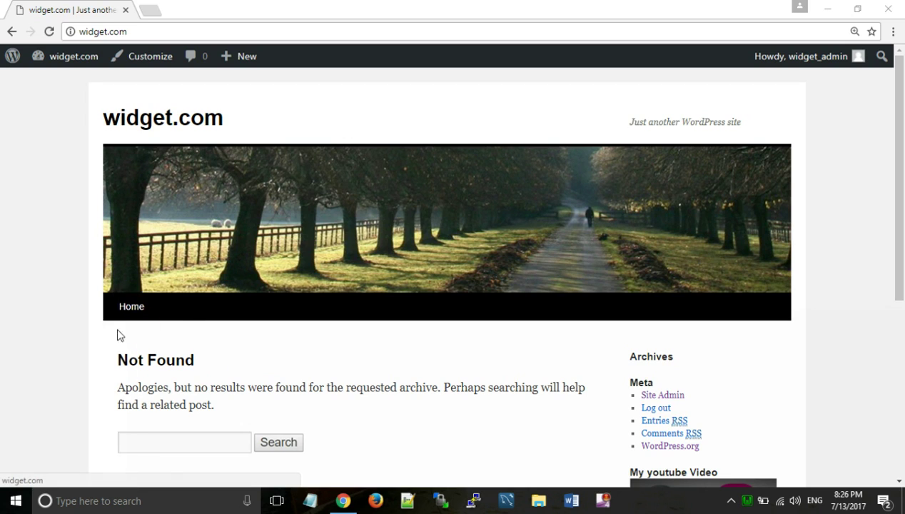
Examine the widget.com front page, including its navigation bar, main content area, sidebar widgets and footer.
left_click(146, 318)
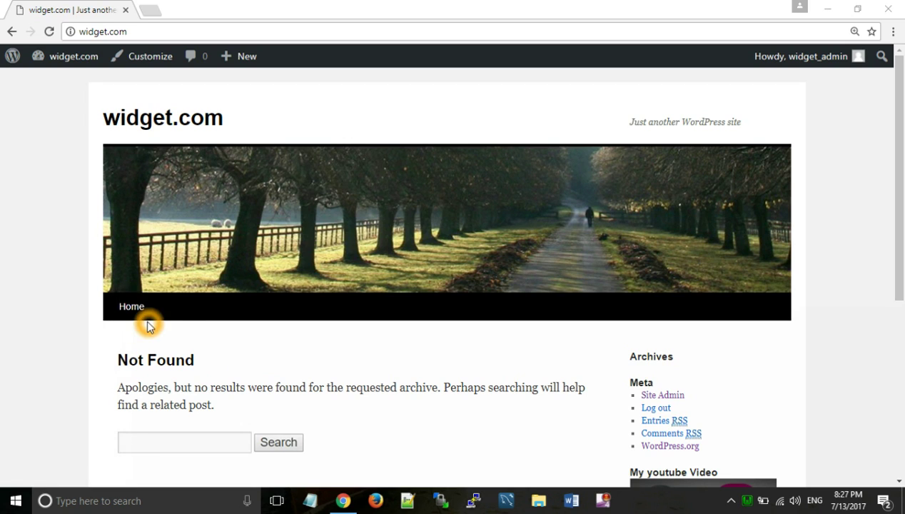
left_click(307, 323)
left_click(420, 309)
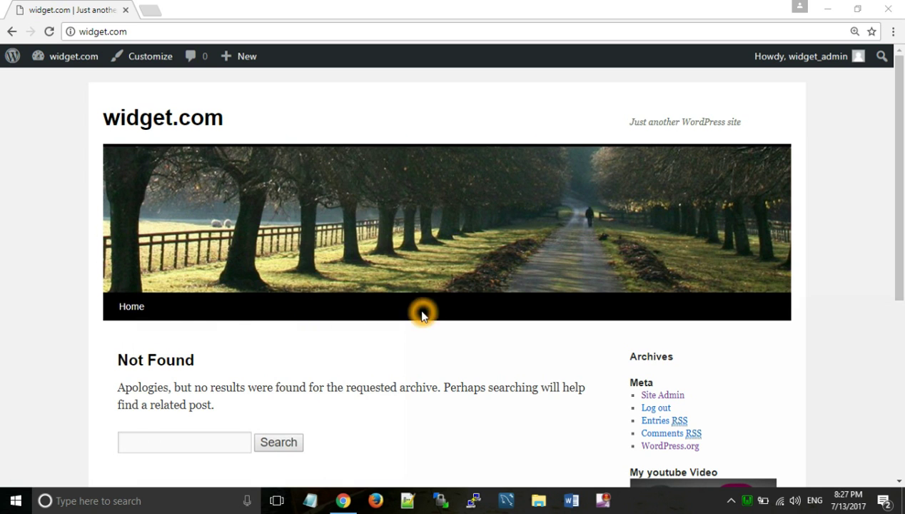
left_click(320, 343)
scroll(320, 348, "down", 4)
left_click(319, 344)
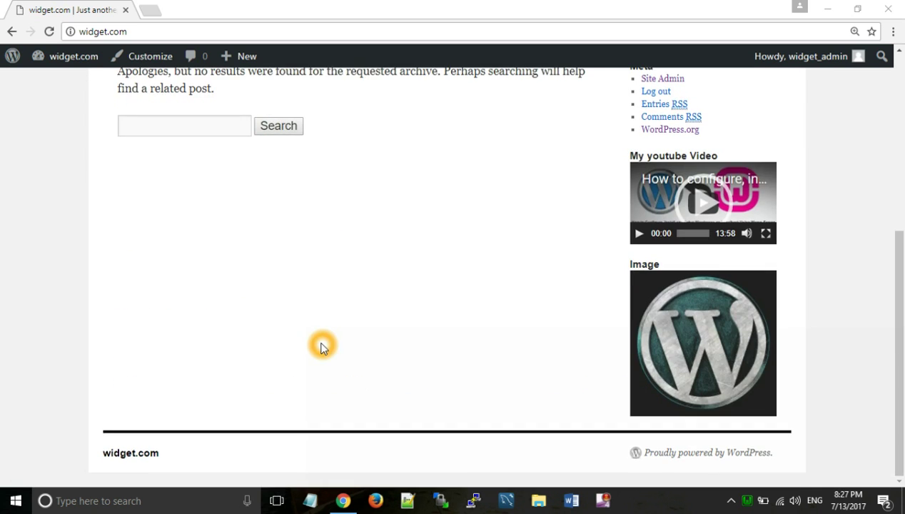
scroll(319, 346, "up", 4)
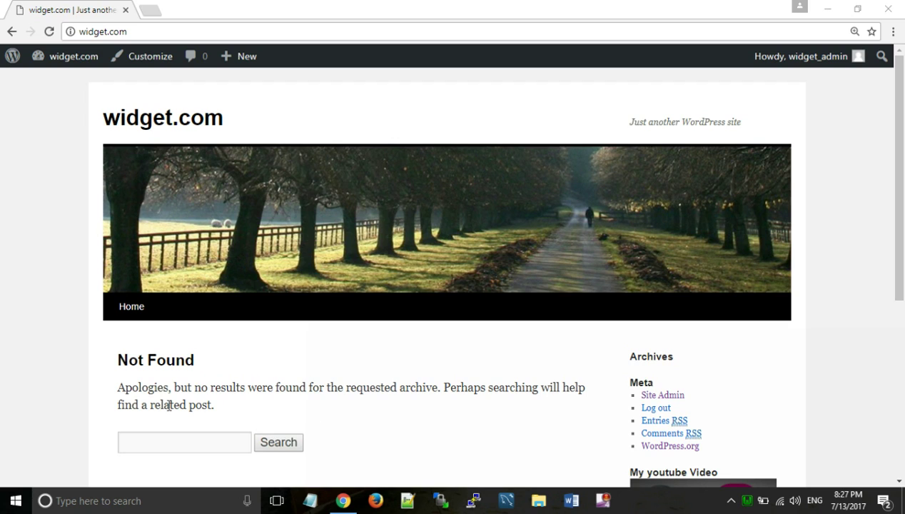
left_click(194, 353)
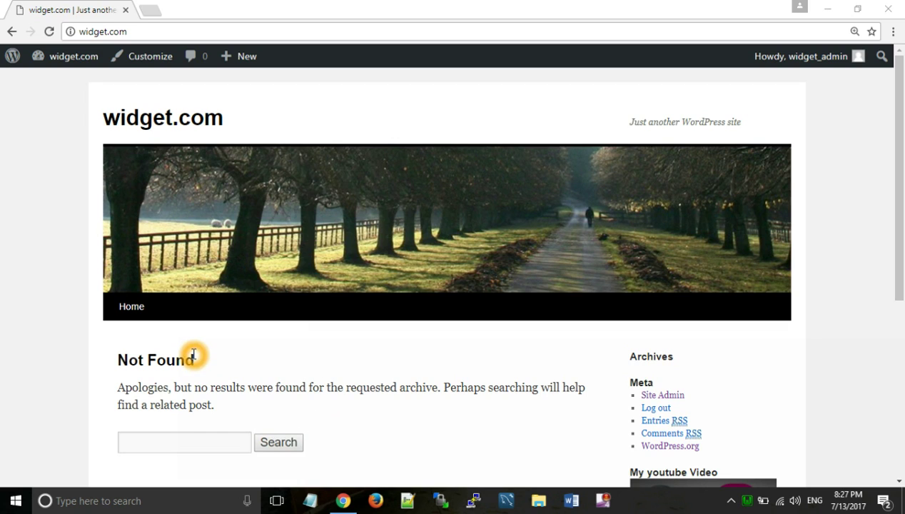
left_click(171, 312)
left_click(120, 307)
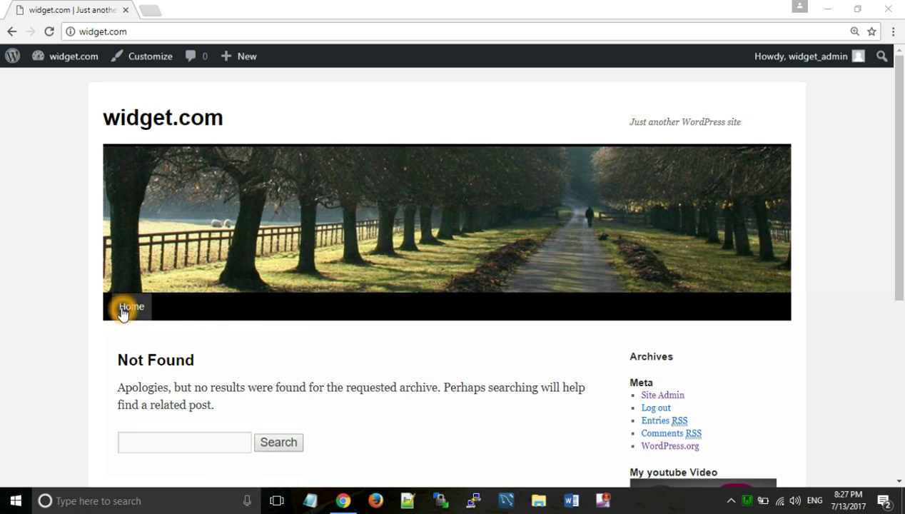
left_click(284, 326)
scroll(283, 327, "down", 3)
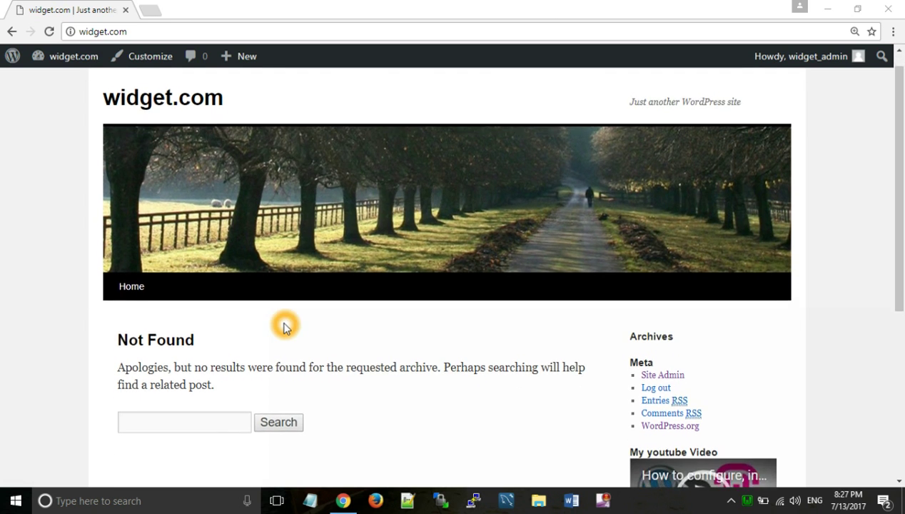
scroll(284, 327, "up", 3)
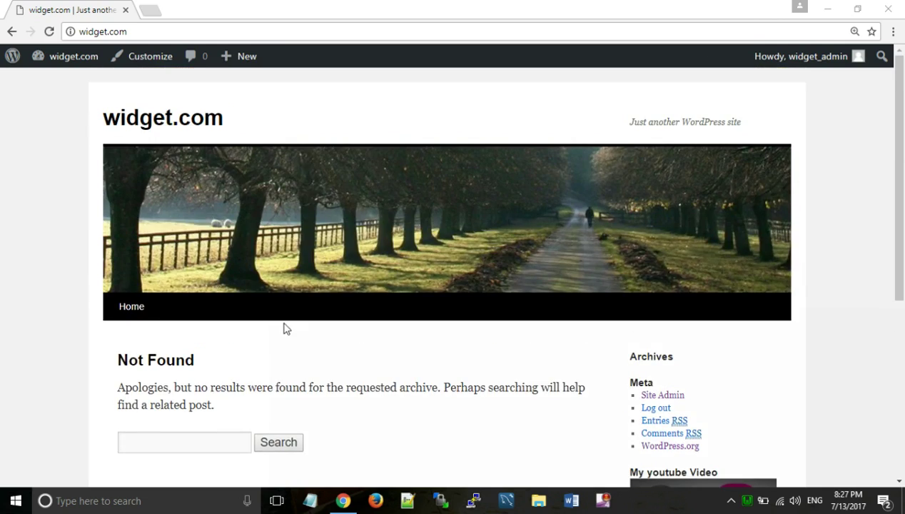
Go to the site's admin dashboard, start a new page and title it "Home".
left_click(60, 82)
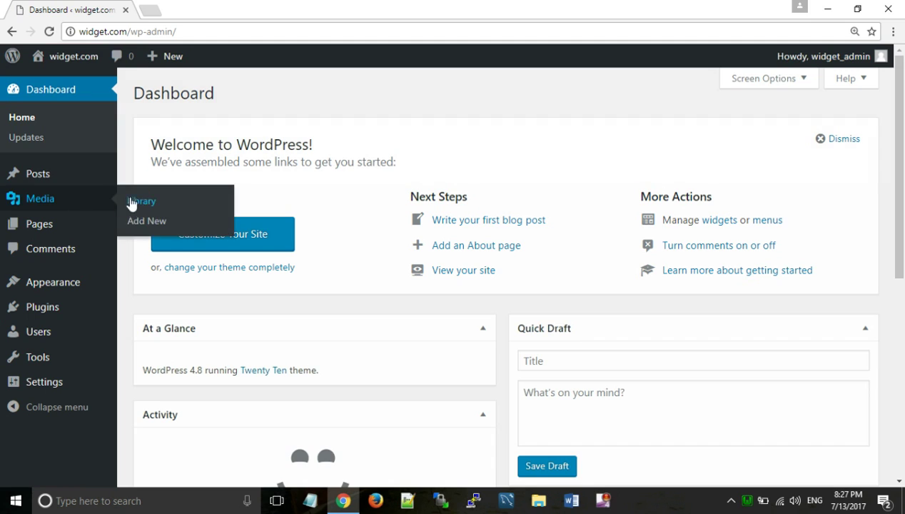
left_click(101, 122)
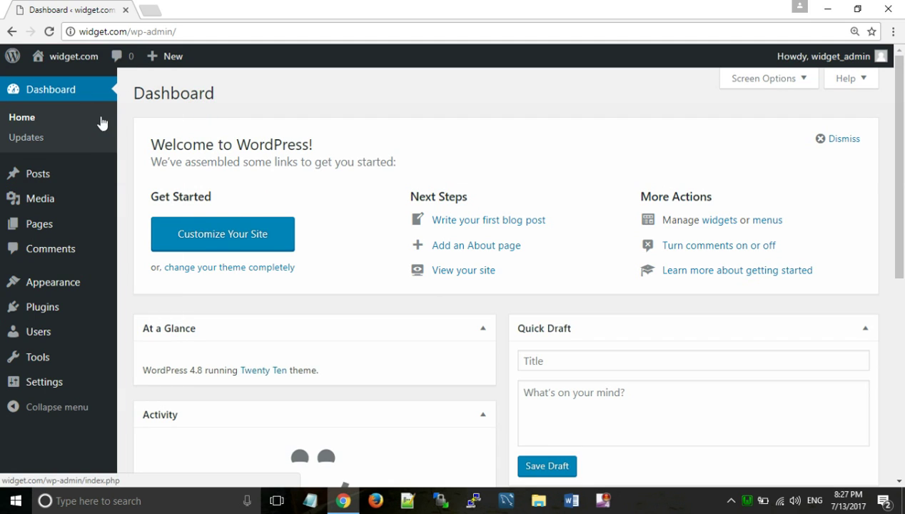
mouse_move(56, 230)
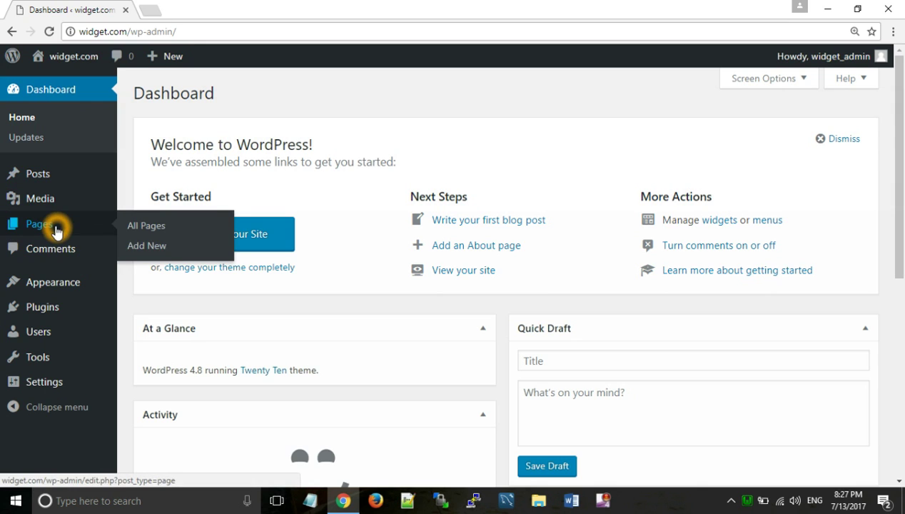
left_click(157, 246)
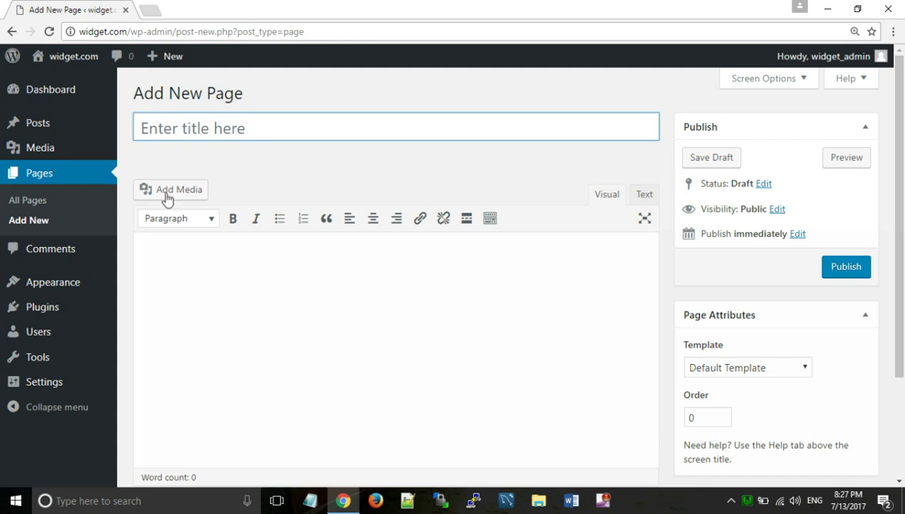
left_click(216, 129)
left_click(216, 130)
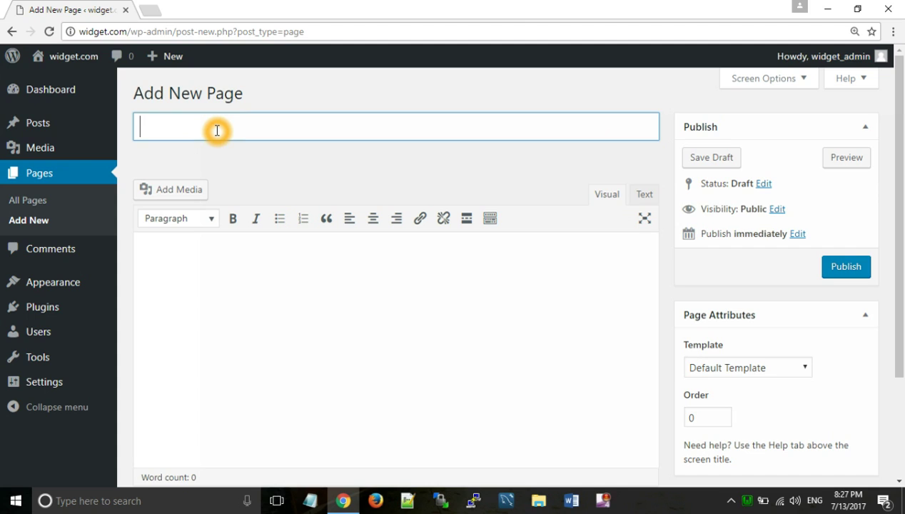
type("Home")
Write the page body as two paragraphs, "Hello" and "Welcome to our website home page....".
left_click(309, 273)
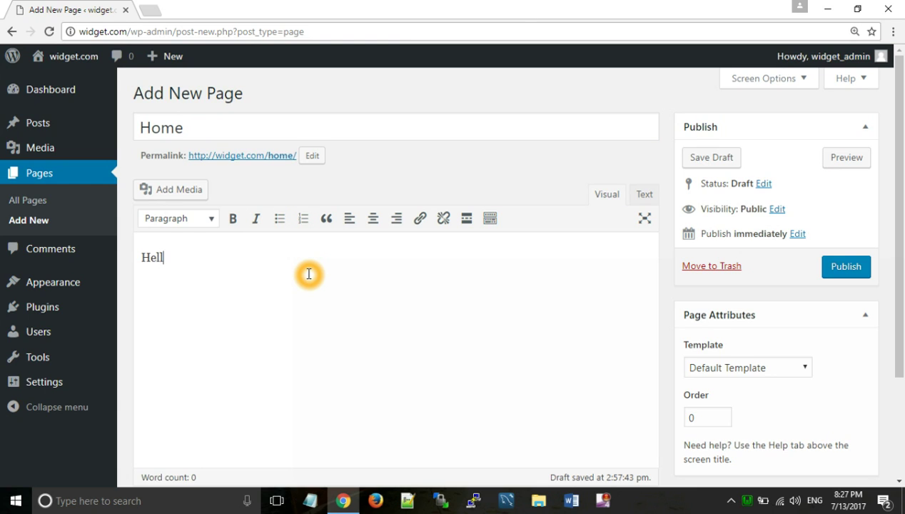
type("Welcome to our website")
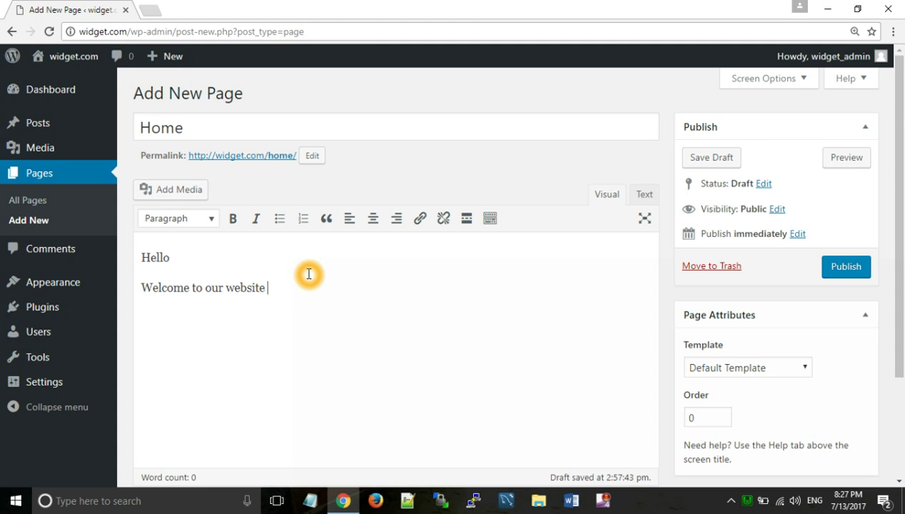
type("home page....")
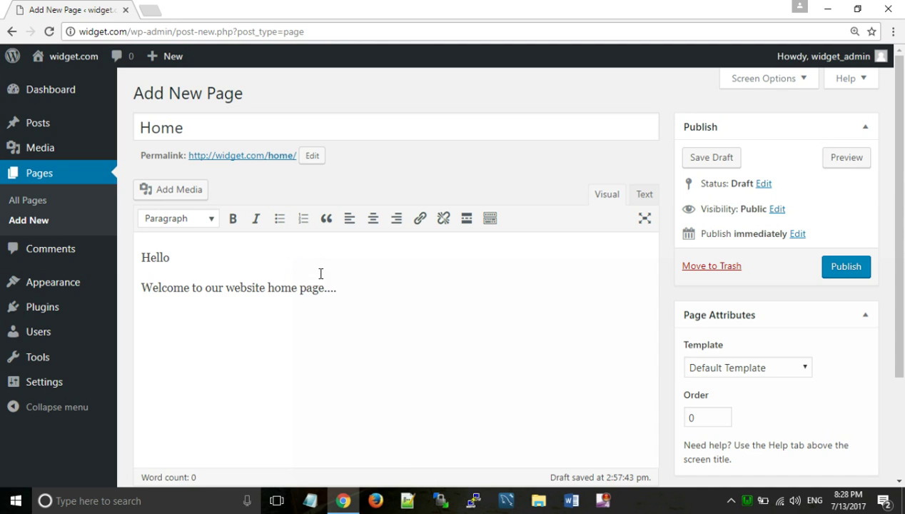
scroll(415, 303, "down", 2)
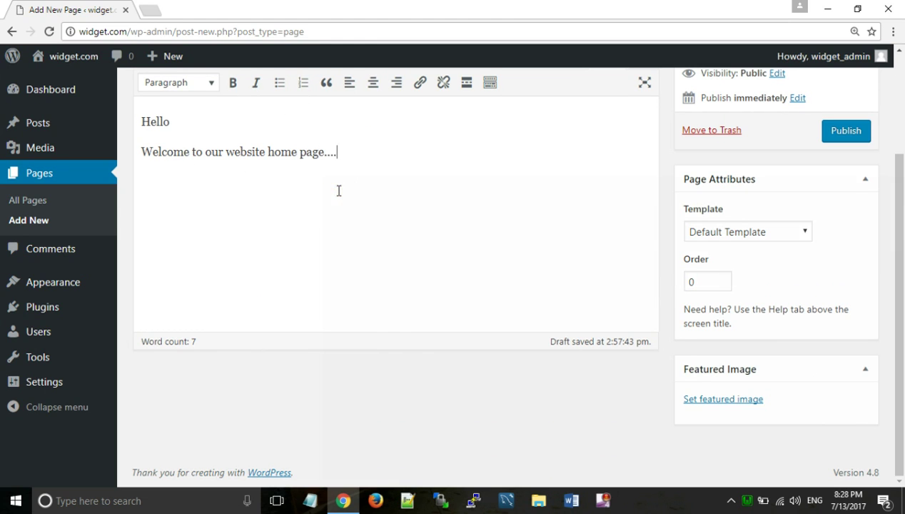
scroll(337, 187, "up", 2)
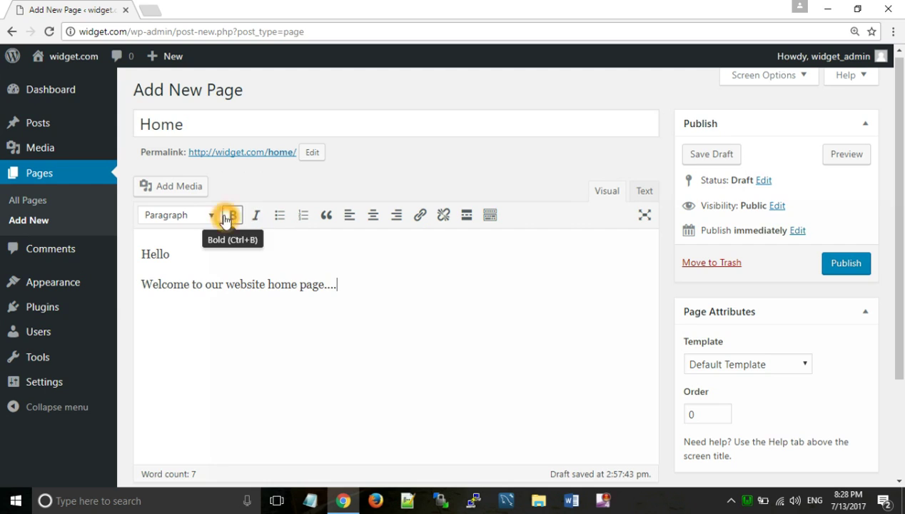
left_click(362, 287)
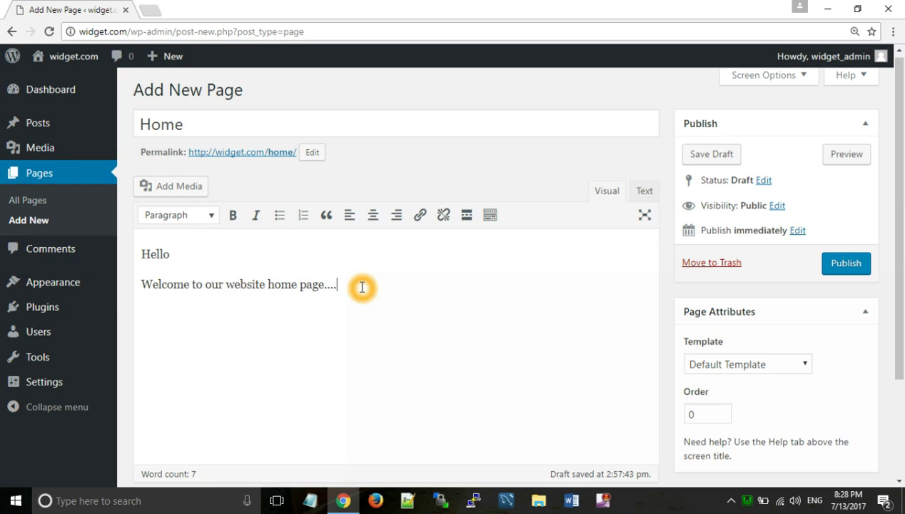
left_click(410, 287)
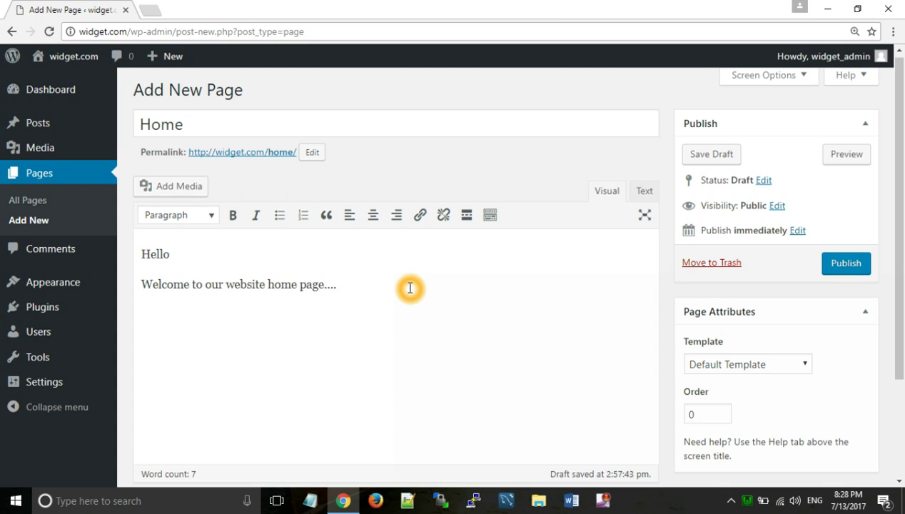
Preview the Home page draft, look over its content, and close the preview to return to the editor.
left_click(843, 164)
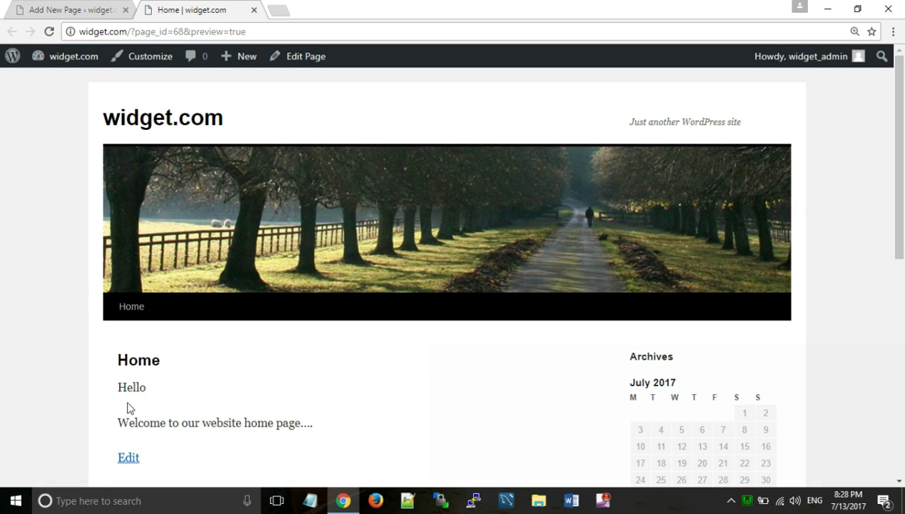
left_click(180, 408)
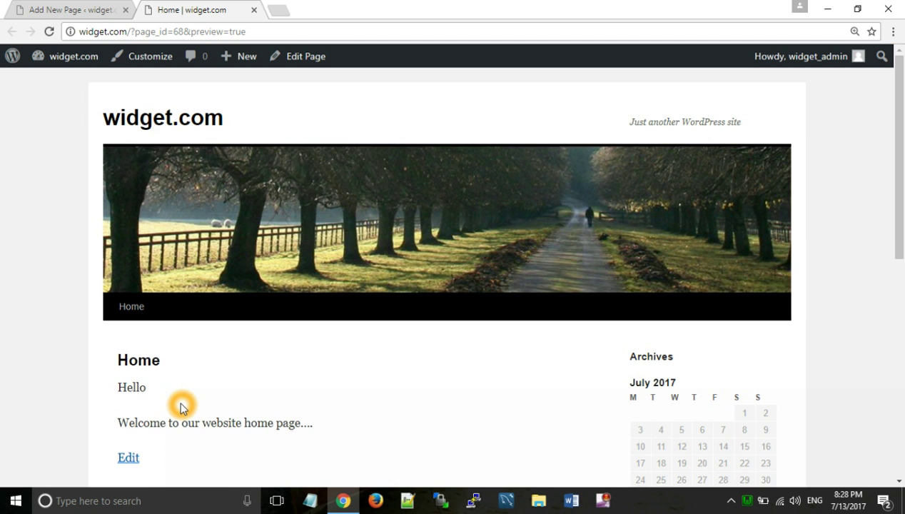
scroll(181, 408, "down", 2)
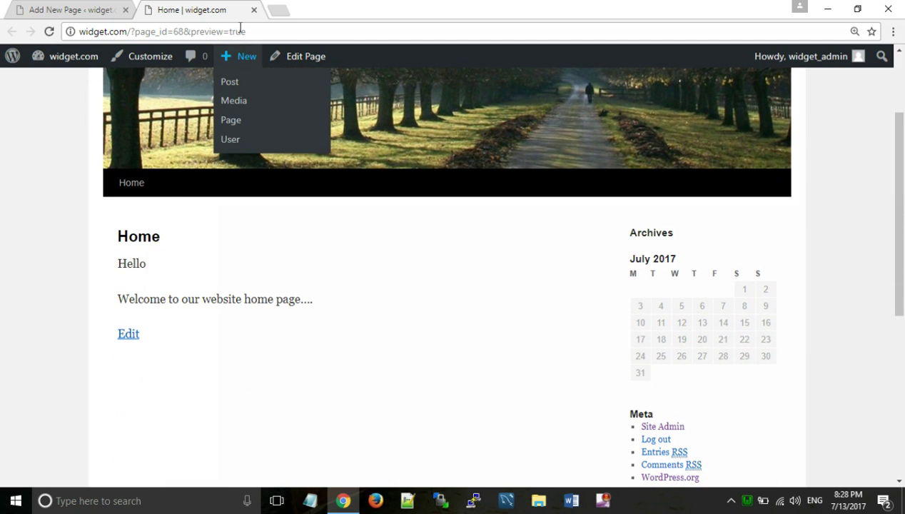
left_click(254, 10)
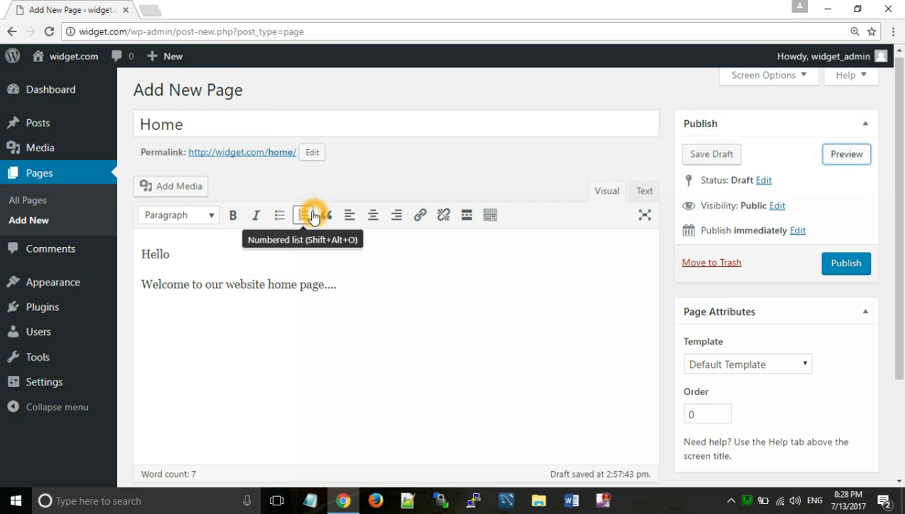
Publish the Home page with its current public visibility and default template.
left_click(849, 273)
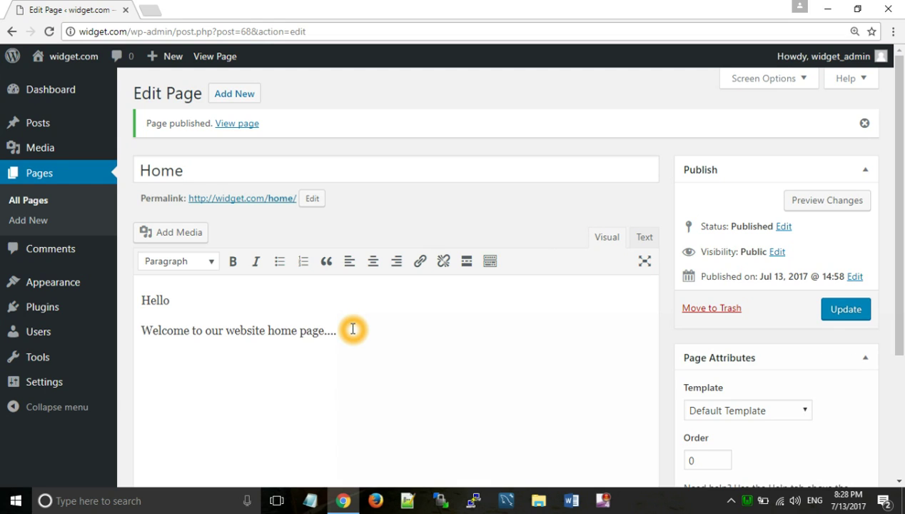
left_click(607, 373)
left_click(373, 358)
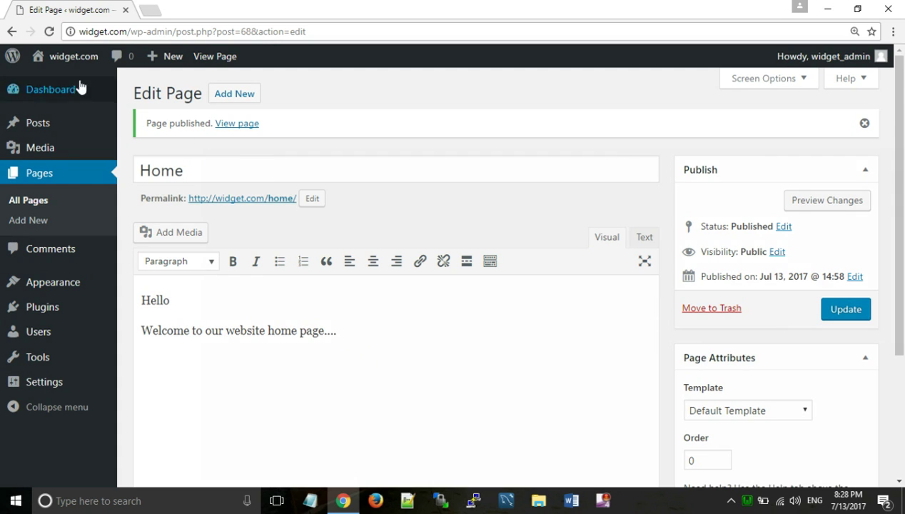
Open the live site in a new browser tab and view the published Home page through its second navigation entry.
mouse_move(73, 58)
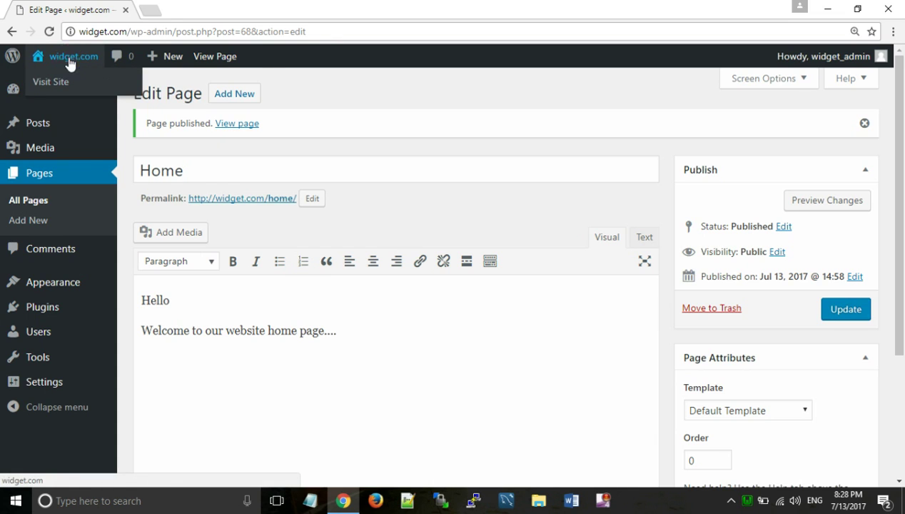
right_click(70, 61)
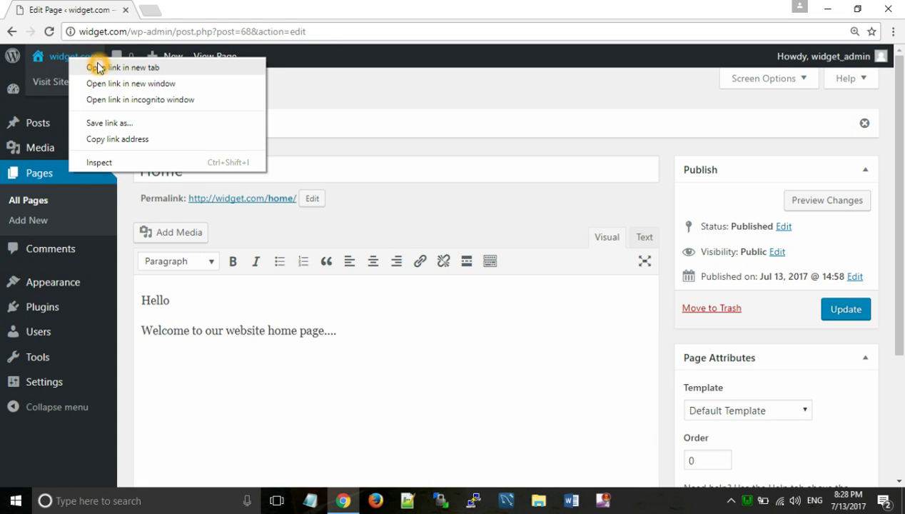
left_click(98, 68)
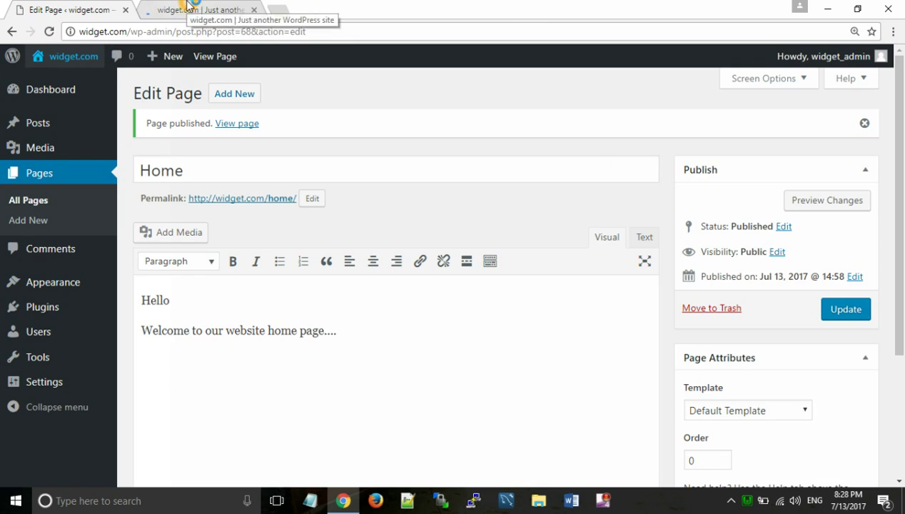
left_click(184, 7)
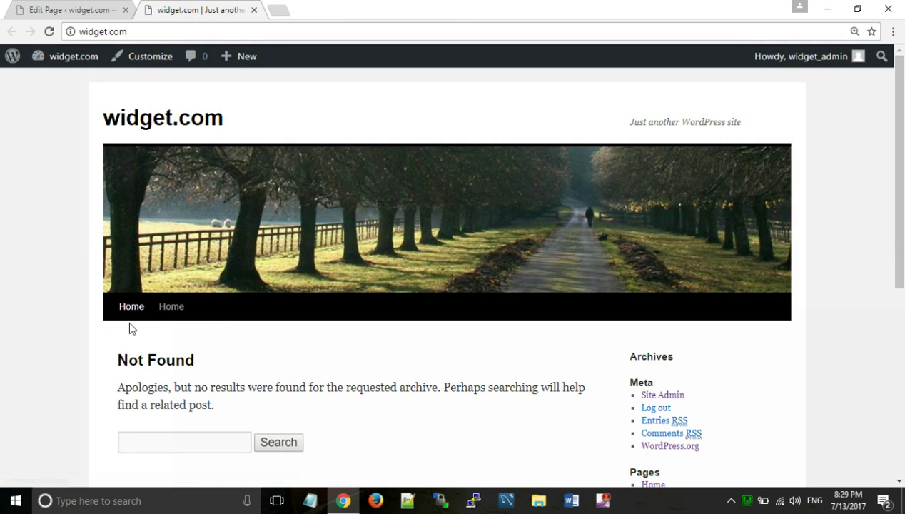
left_click(168, 306)
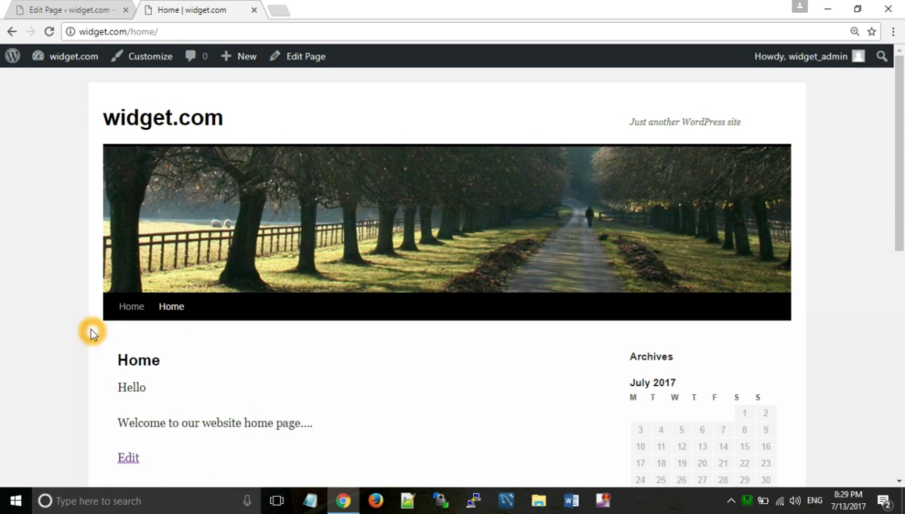
Return to the admin area and open the site's menu management page.
left_click(47, 9)
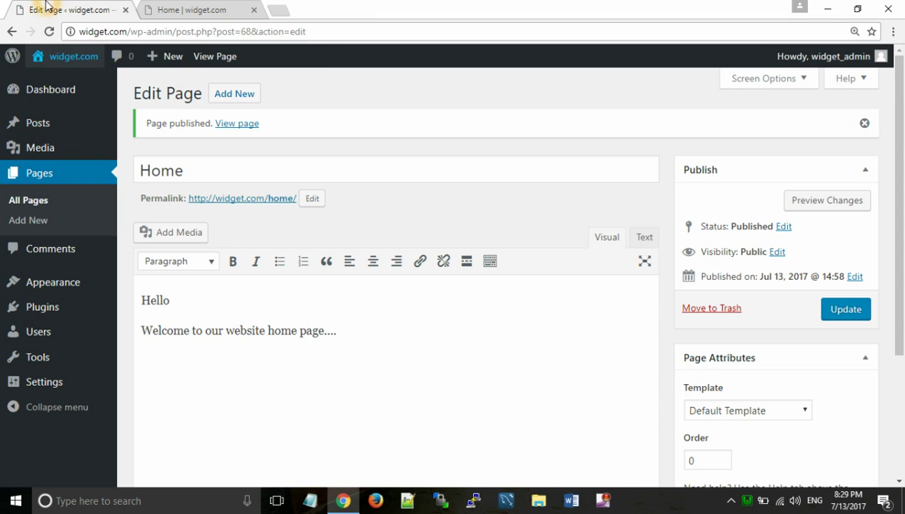
mouse_move(70, 276)
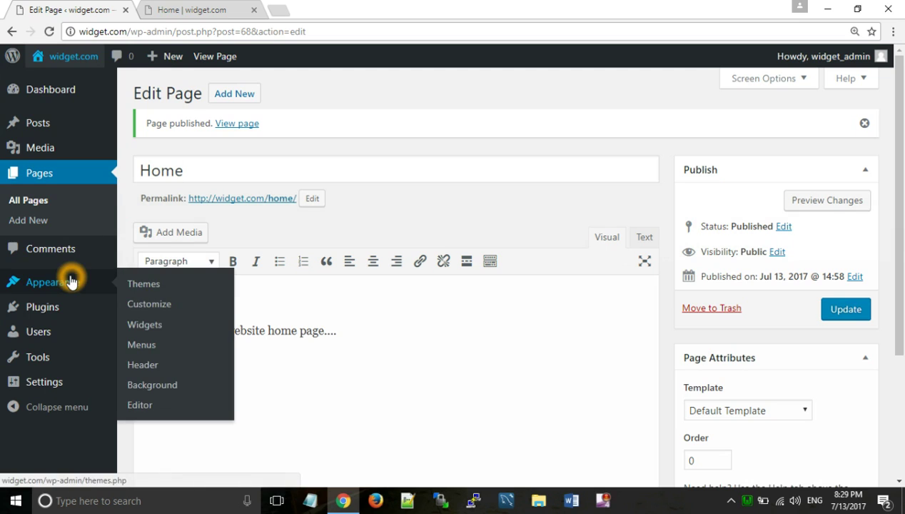
left_click(142, 346)
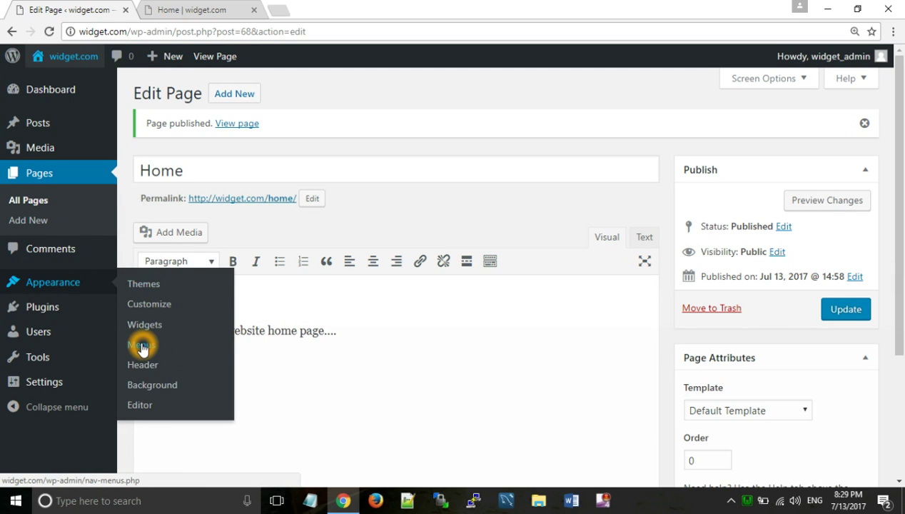
left_click(142, 345)
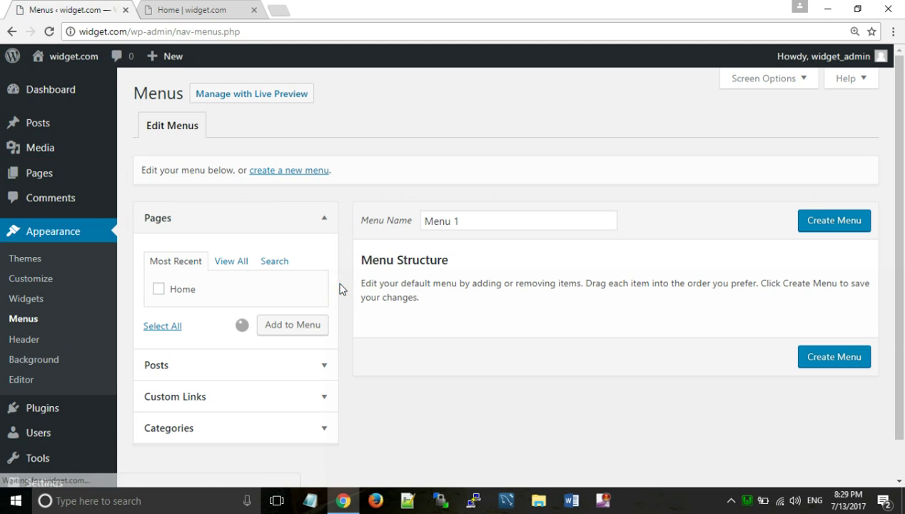
left_click(339, 287)
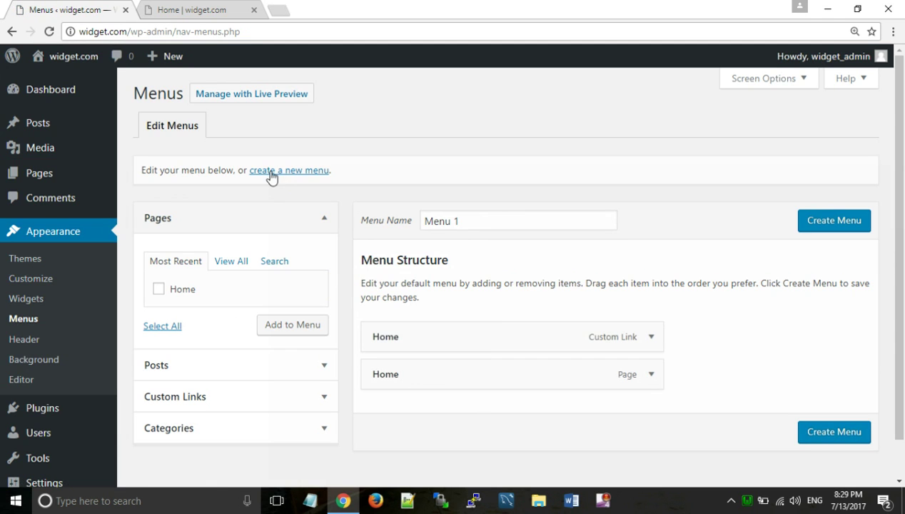
left_click(268, 173)
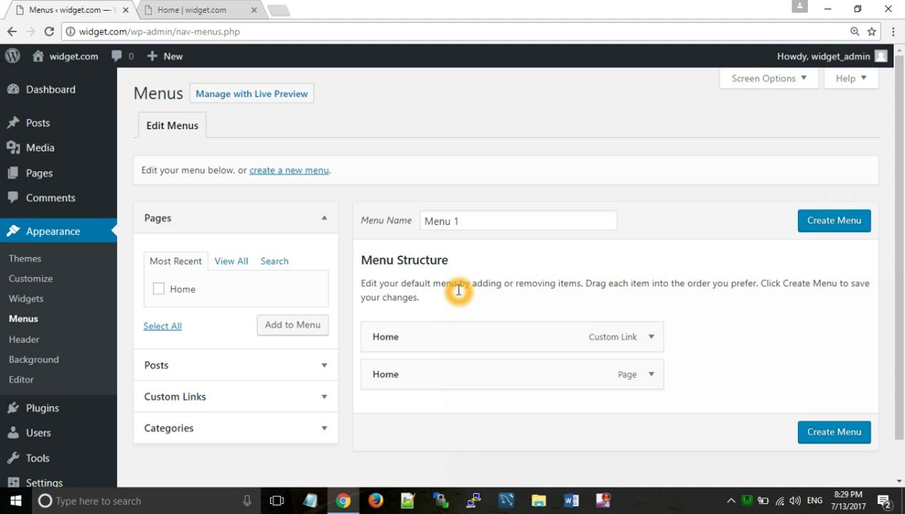
Add a new page titled "Menu1" with the body text "This is our first menu page...." and publish it.
left_click(45, 178)
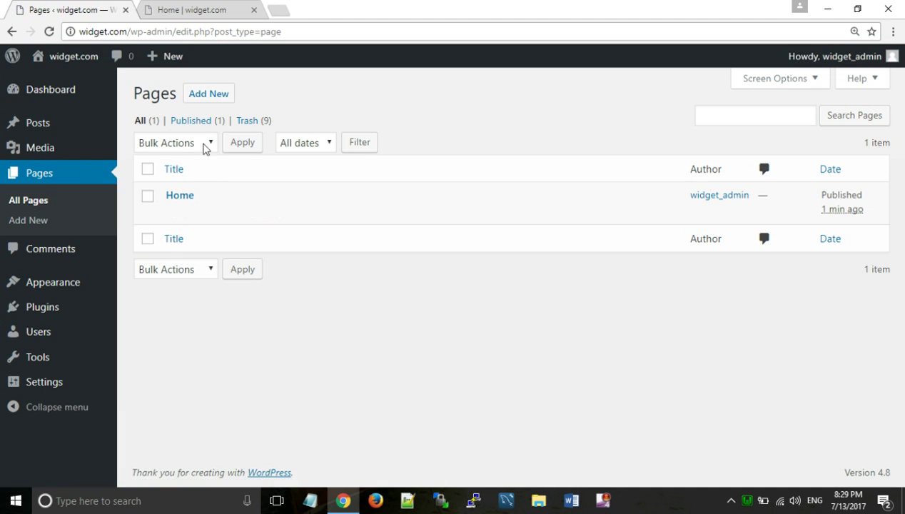
left_click(201, 95)
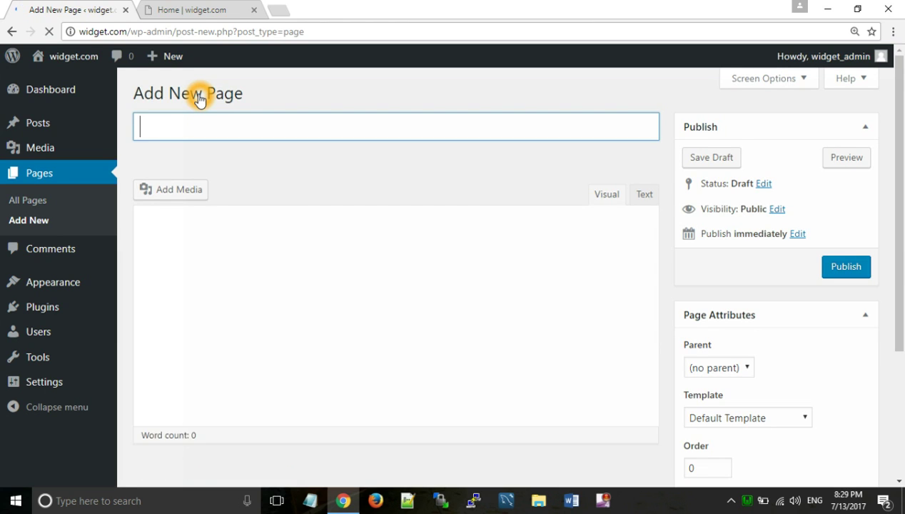
type("M")
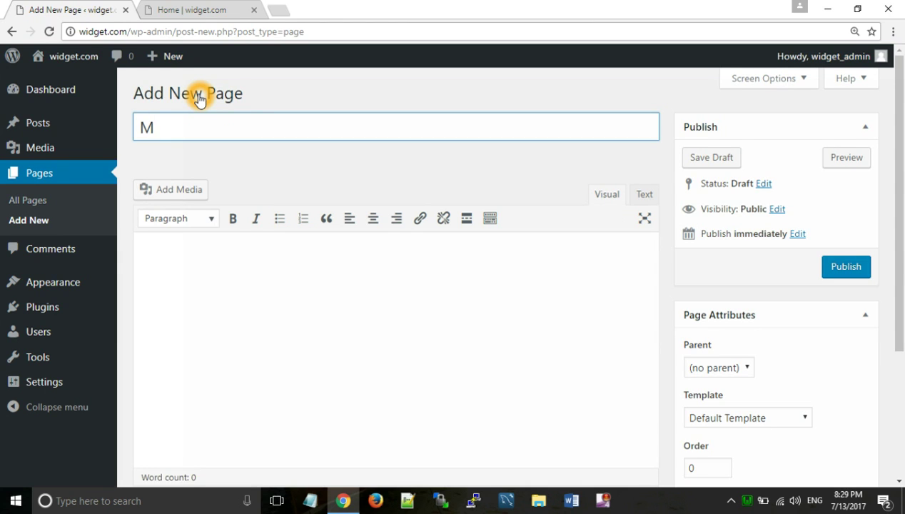
type("enu1")
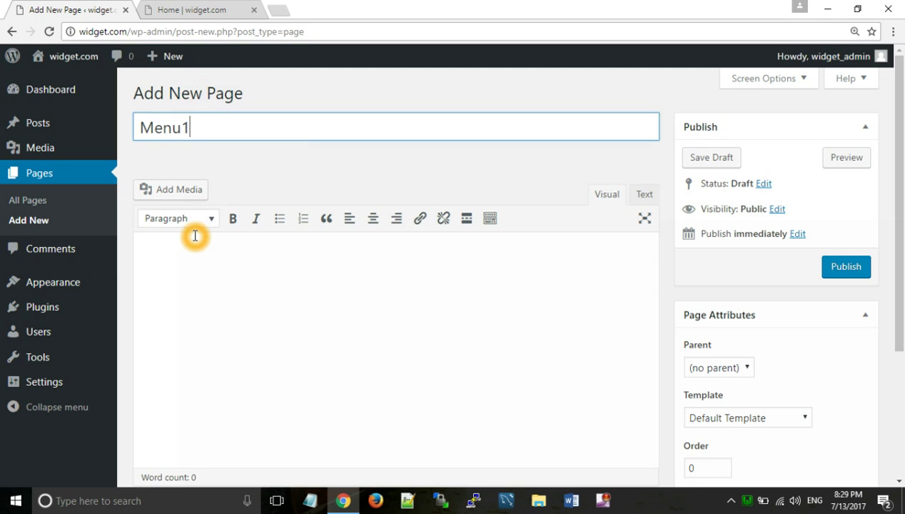
left_click(190, 258)
type("This is our first menu page....")
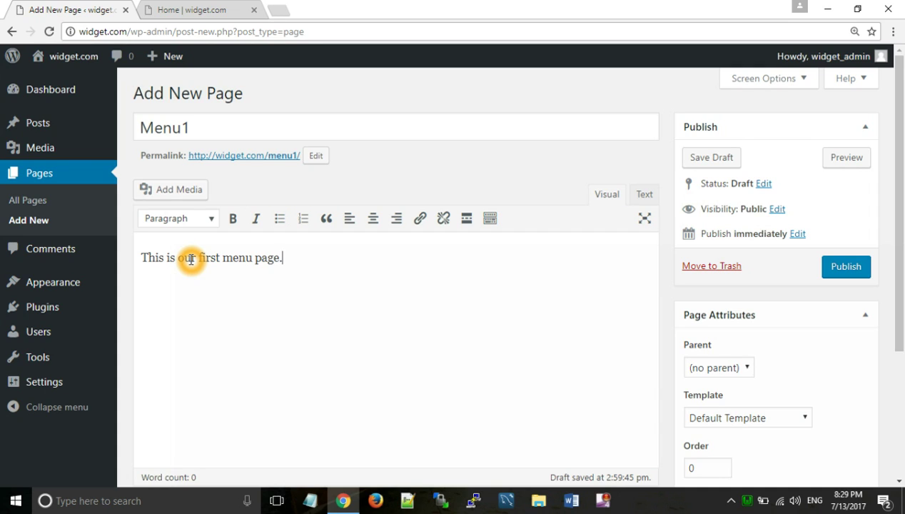
left_click(839, 268)
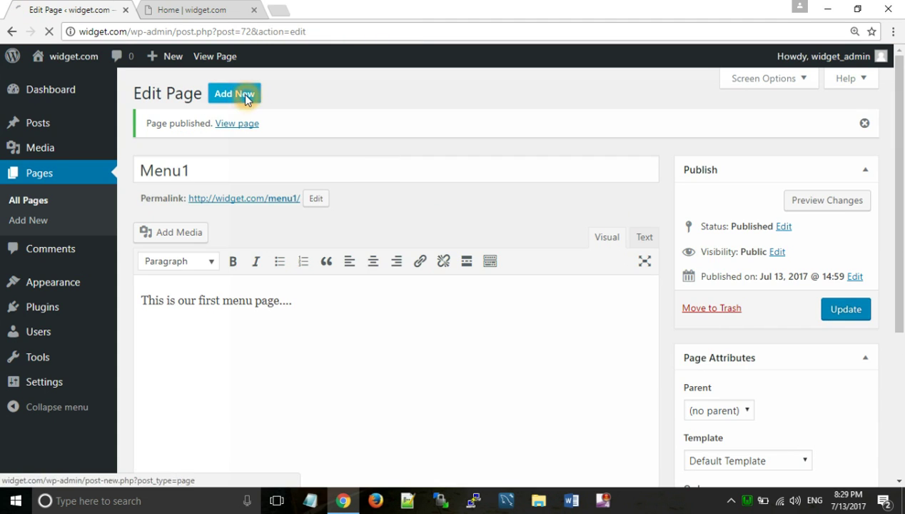
Add another page titled "Menu2" with the body text "This is our second menu....." and publish it.
left_click(244, 94)
left_click(204, 127)
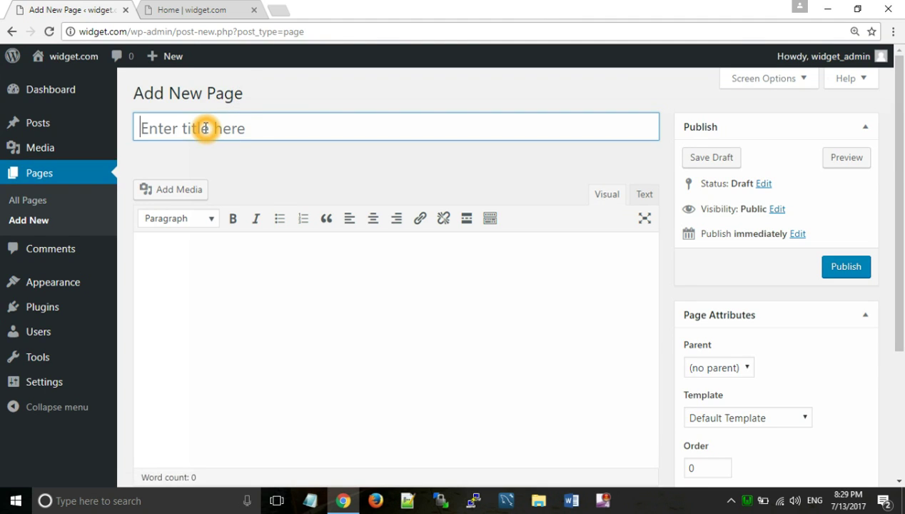
type("Menu2")
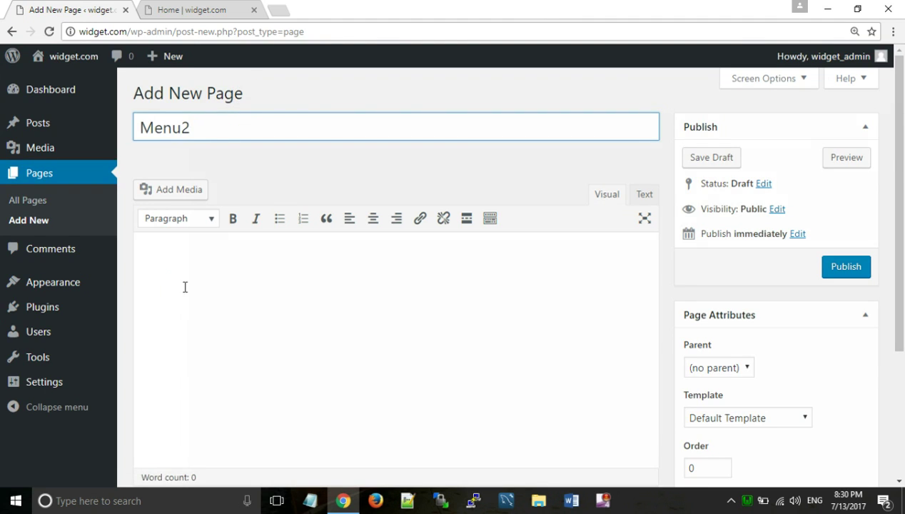
left_click(187, 261)
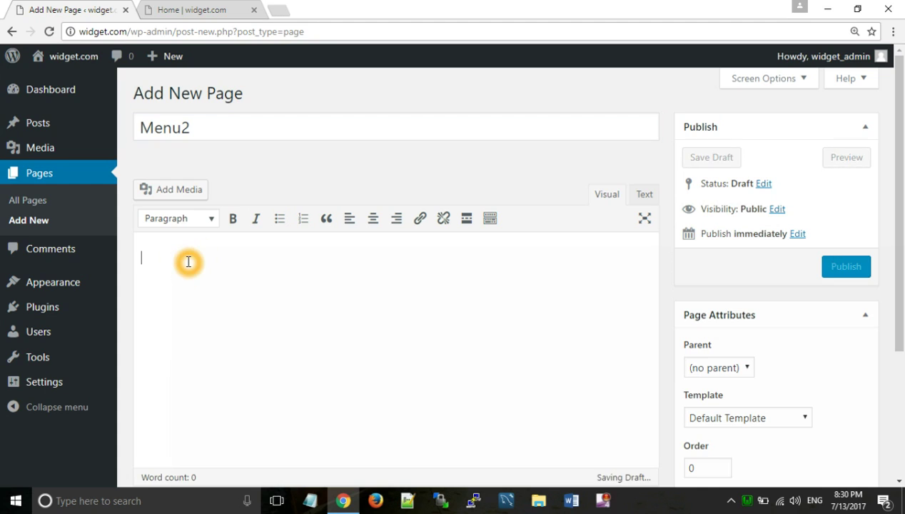
type("This is our se")
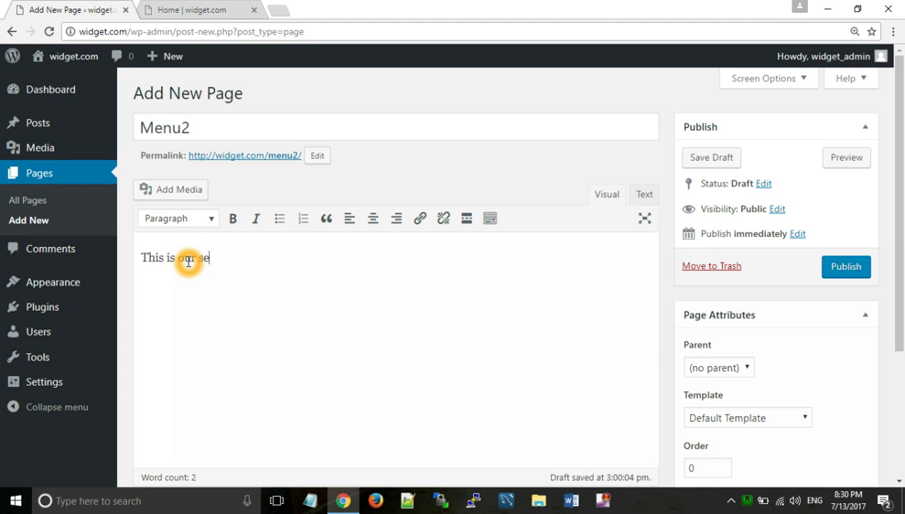
type("cind menu.....")
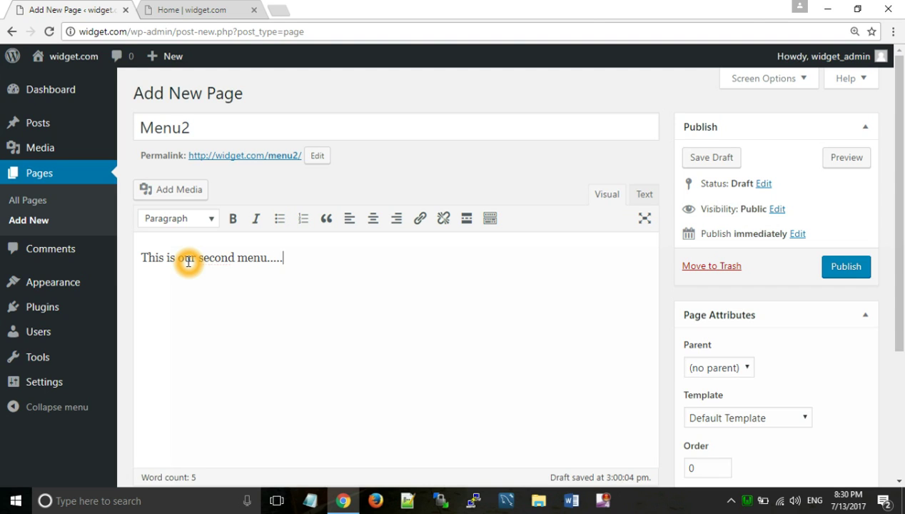
left_click(851, 273)
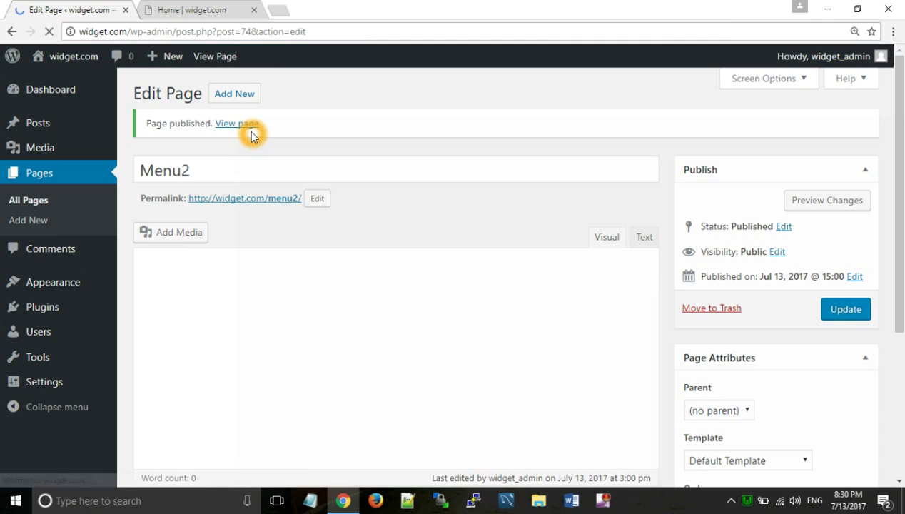
Add a page titled "Menu 3" with the body text "This is our third menu" and publish it.
left_click(241, 99)
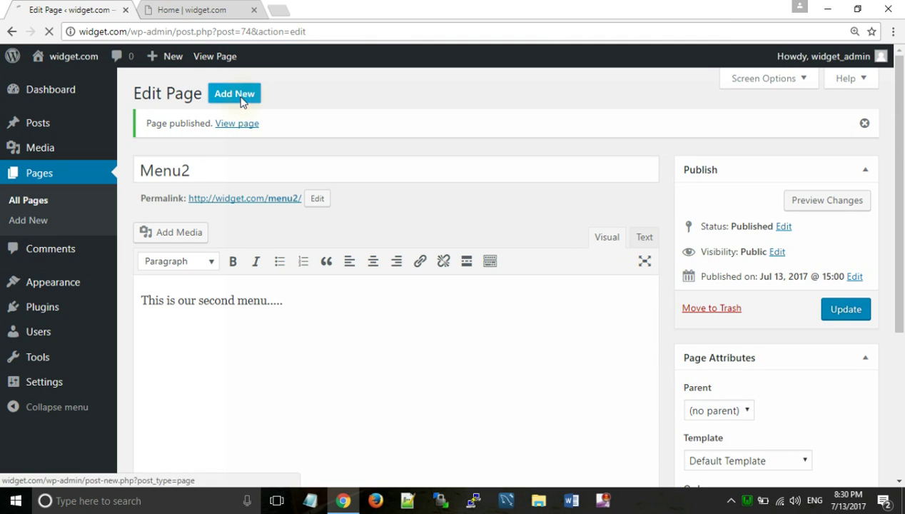
left_click(191, 143)
type("Menu 3")
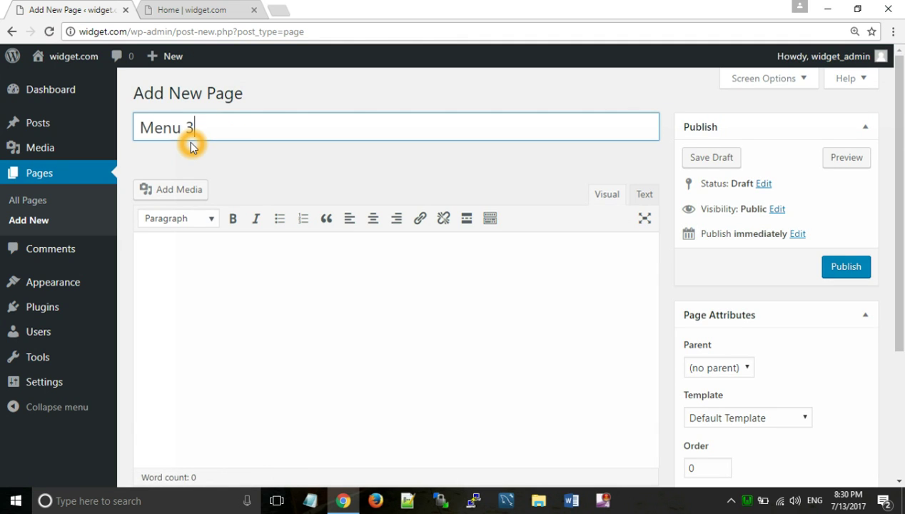
left_click(410, 323)
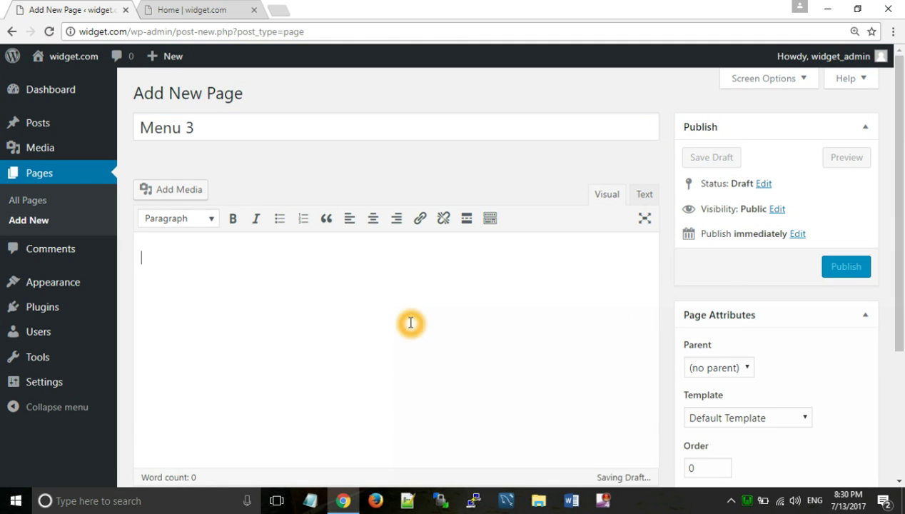
type("This is our third menu")
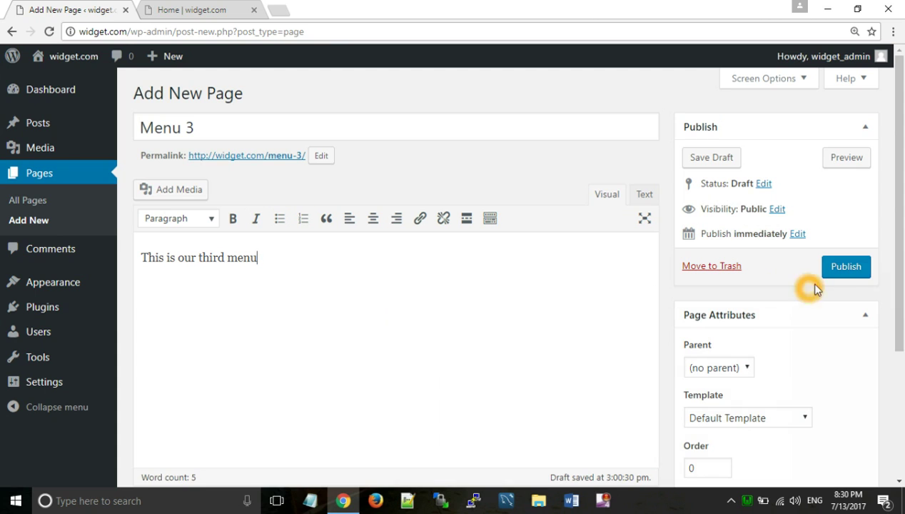
left_click(849, 275)
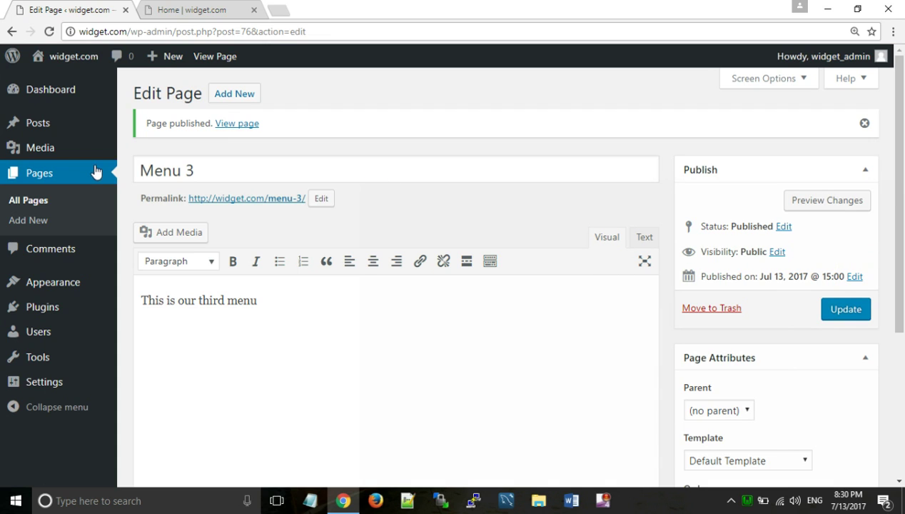
Add a page titled "About Us" with the body text "We are here to create a page...." and publish it.
left_click(238, 93)
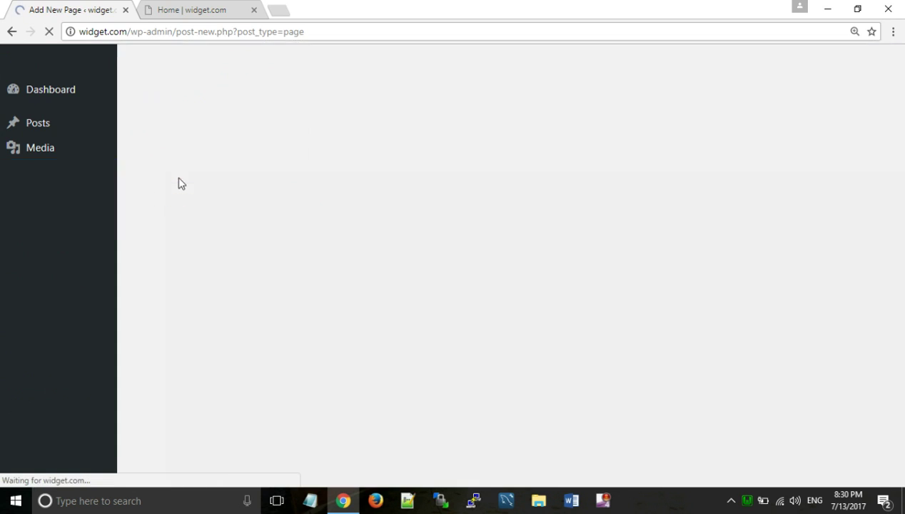
type("About Us")
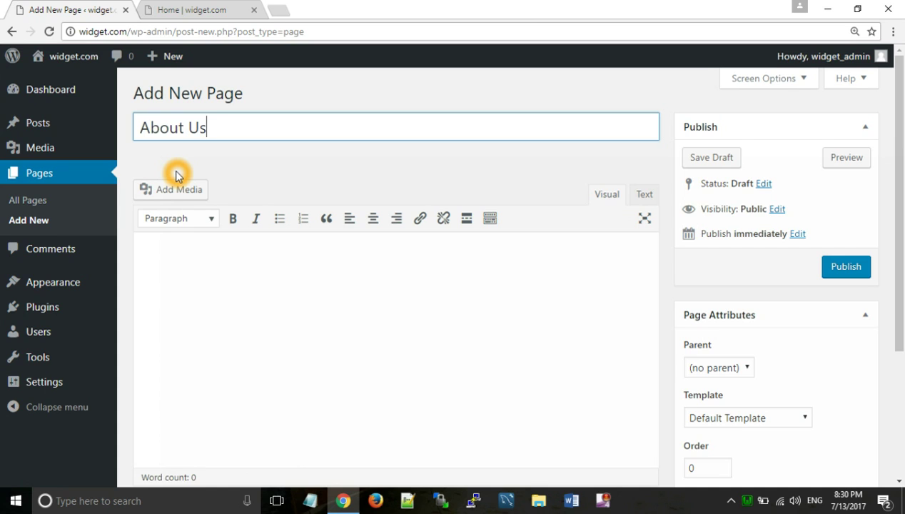
left_click(176, 248)
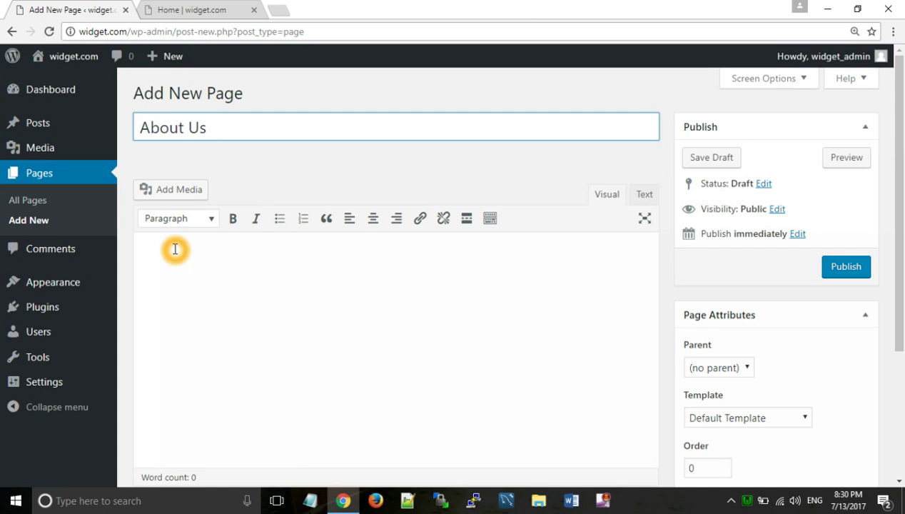
type("We are here to create a page....")
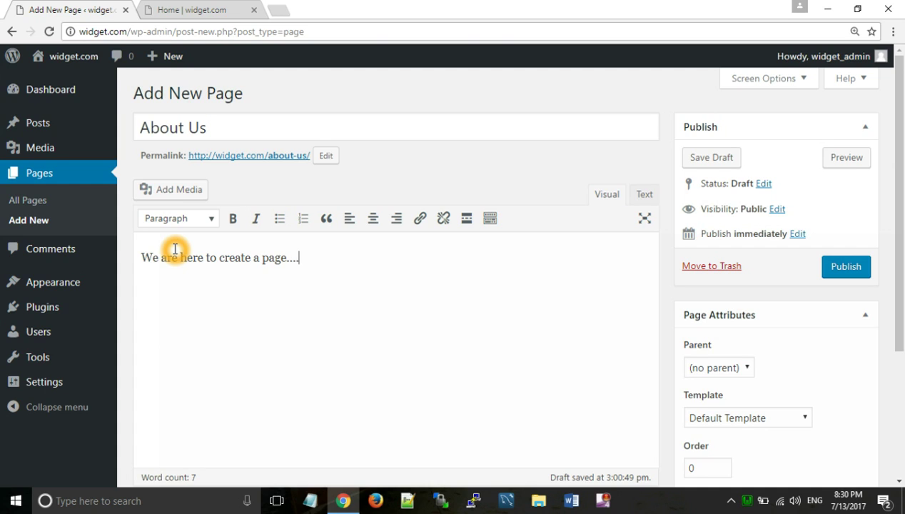
left_click(327, 286)
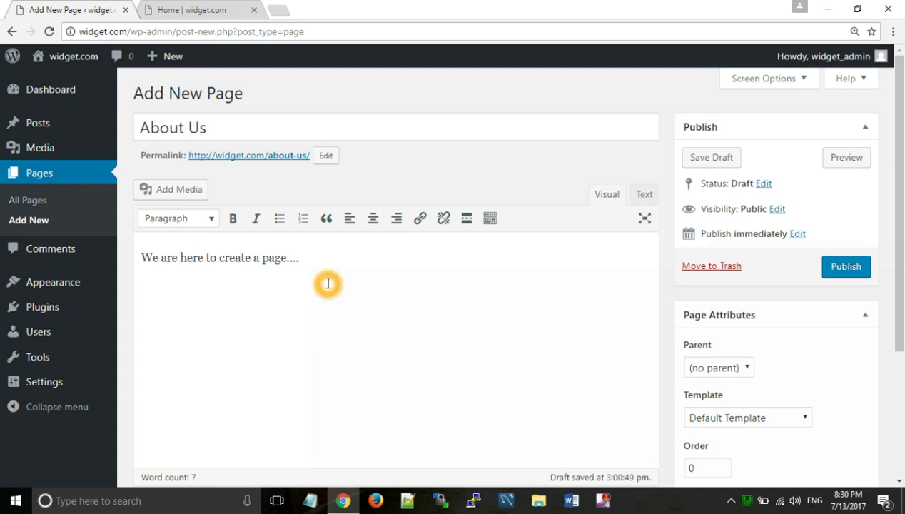
left_click(327, 285)
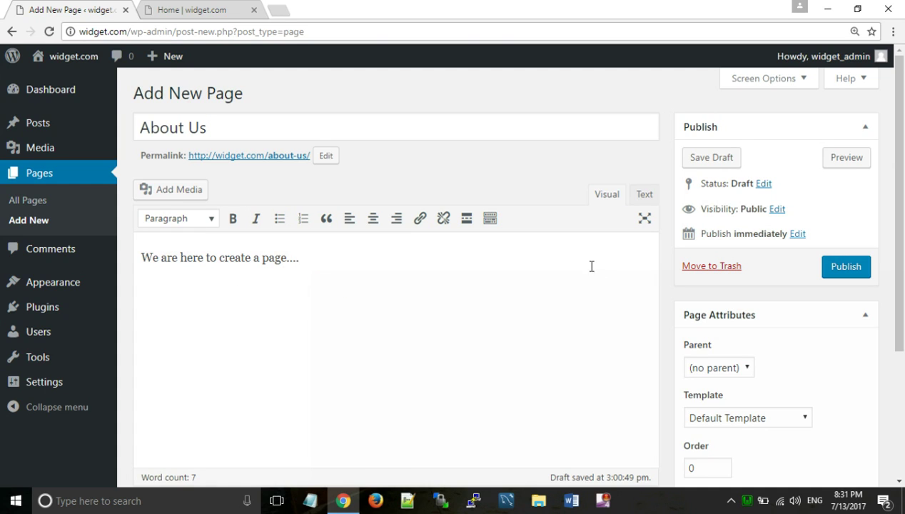
left_click(838, 266)
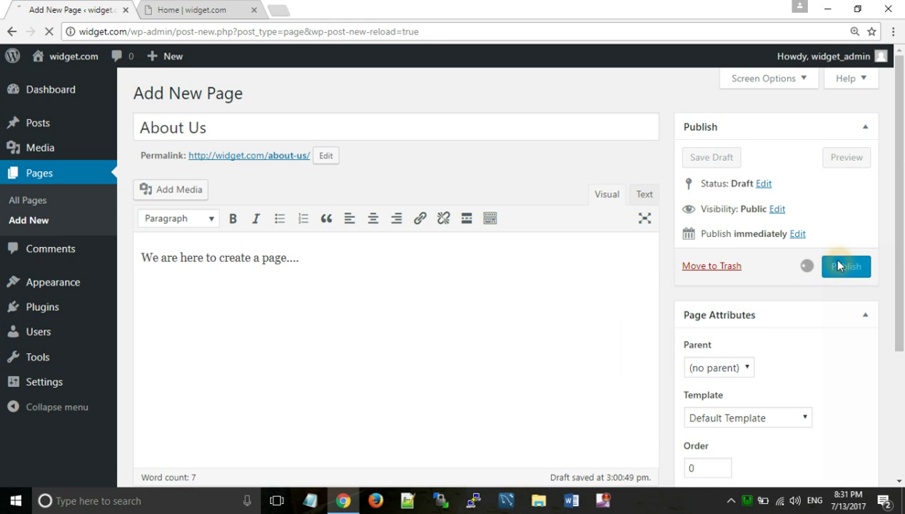
Reload the live site in its browser tab and examine which page entries its navigation bar lists and their order.
left_click(185, 12)
left_click(49, 32)
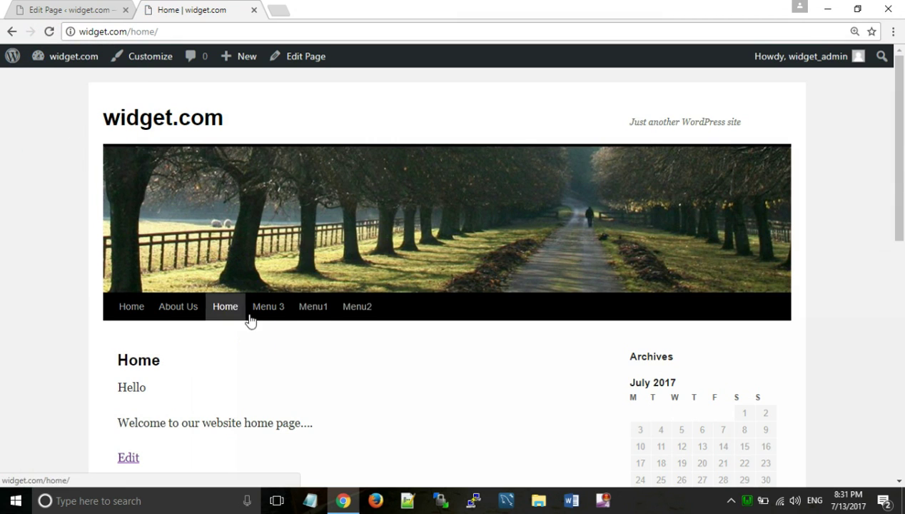
left_click(323, 326)
left_click(360, 338)
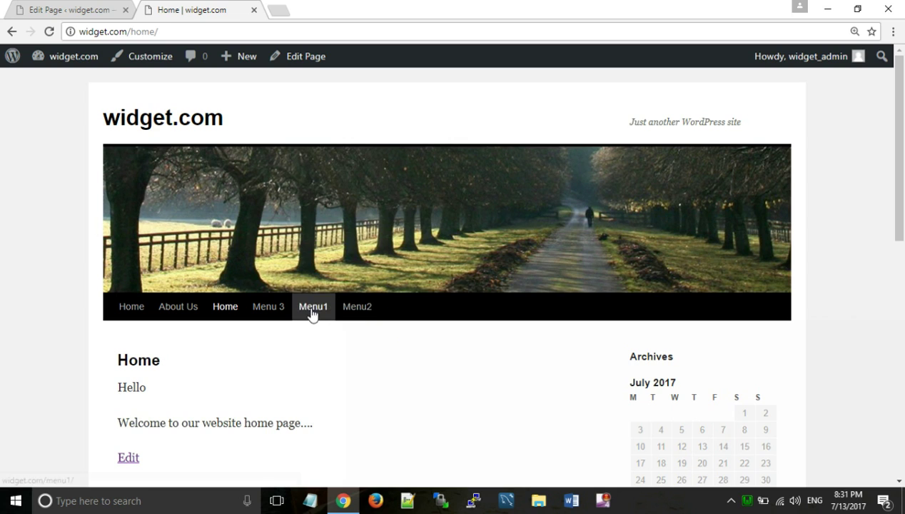
left_click(281, 317)
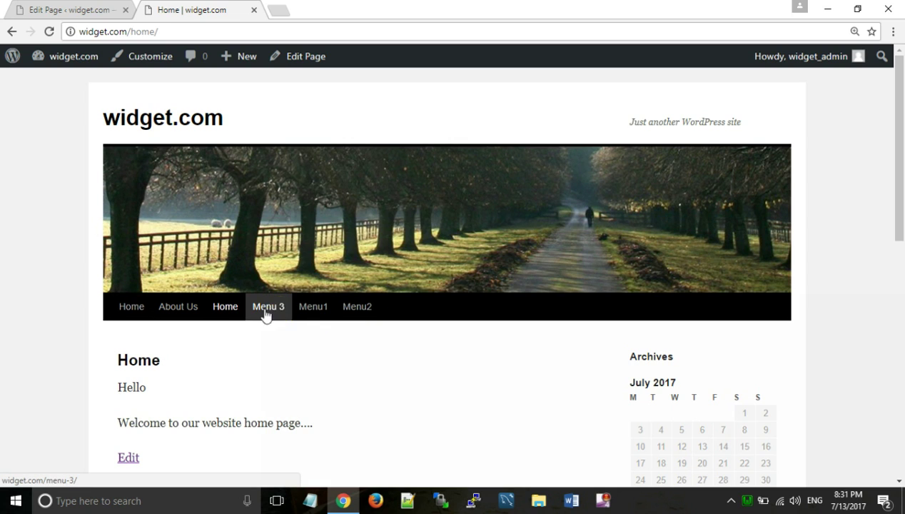
left_click(182, 309)
left_click(225, 312)
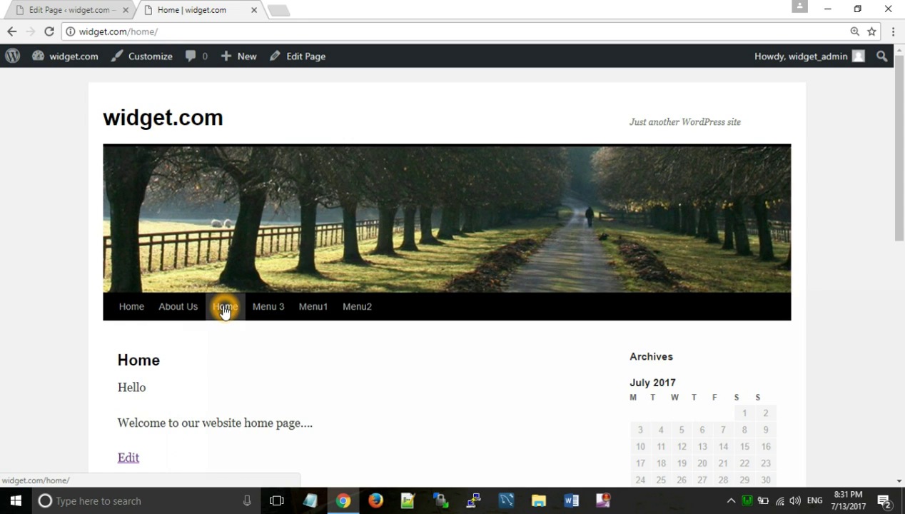
left_click(262, 310)
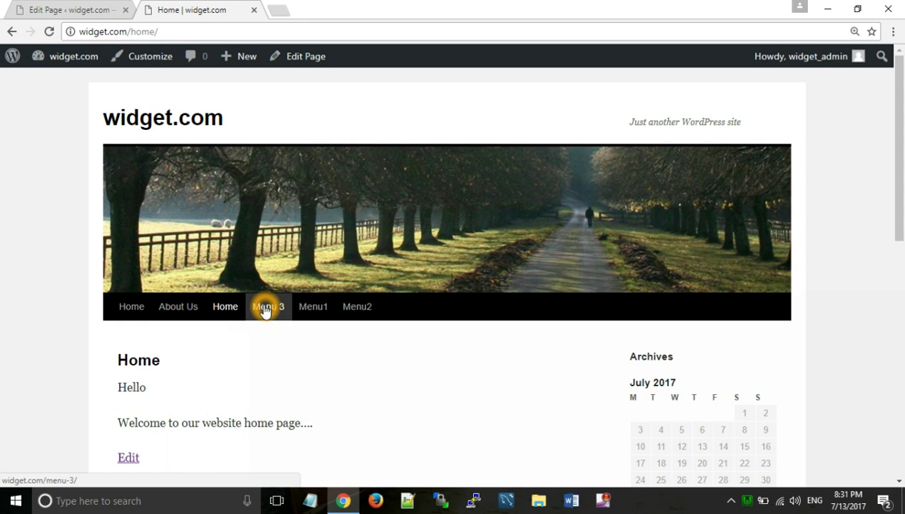
left_click(311, 308)
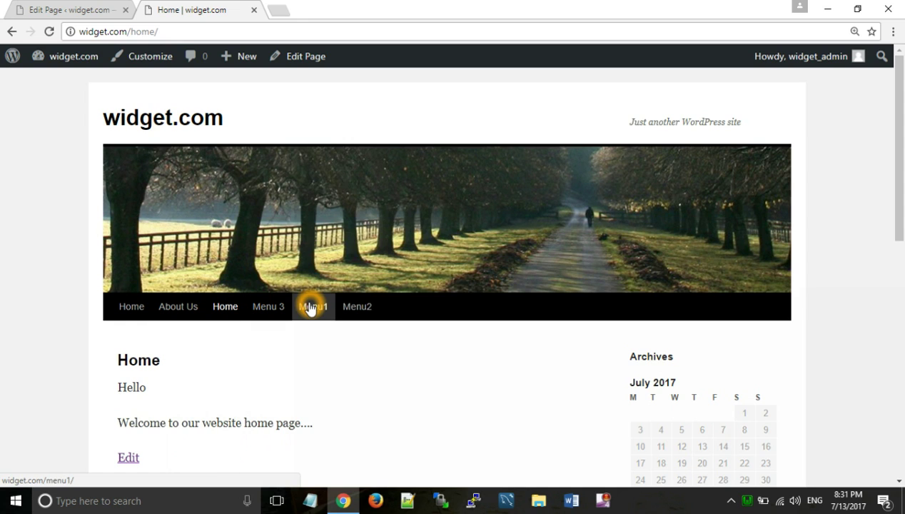
left_click(167, 318)
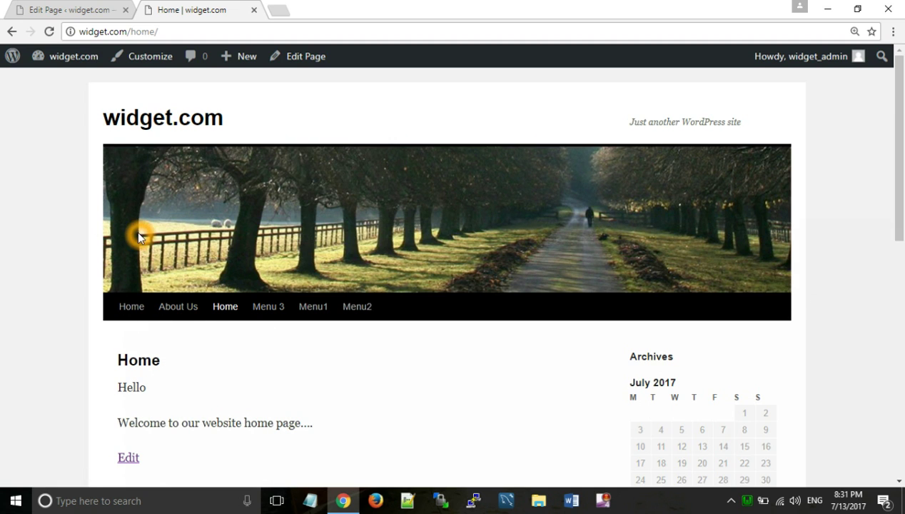
Return to the admin tab and open the site's menu management page.
left_click(82, 7)
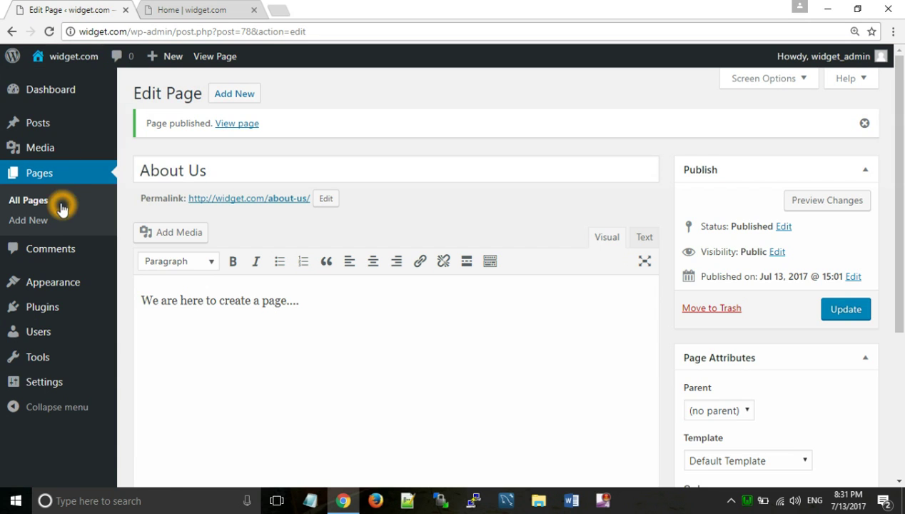
mouse_move(70, 282)
left_click(145, 347)
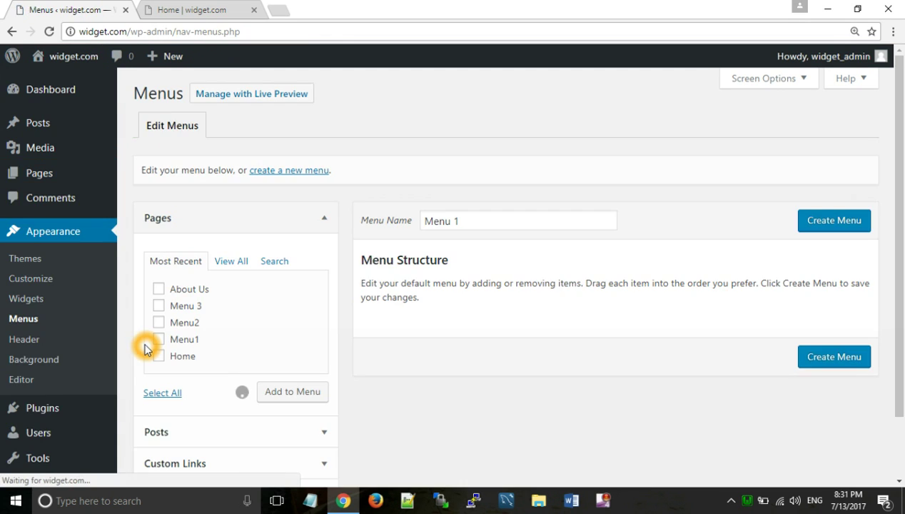
Create a new navigation menu named "main menu".
left_click(271, 175)
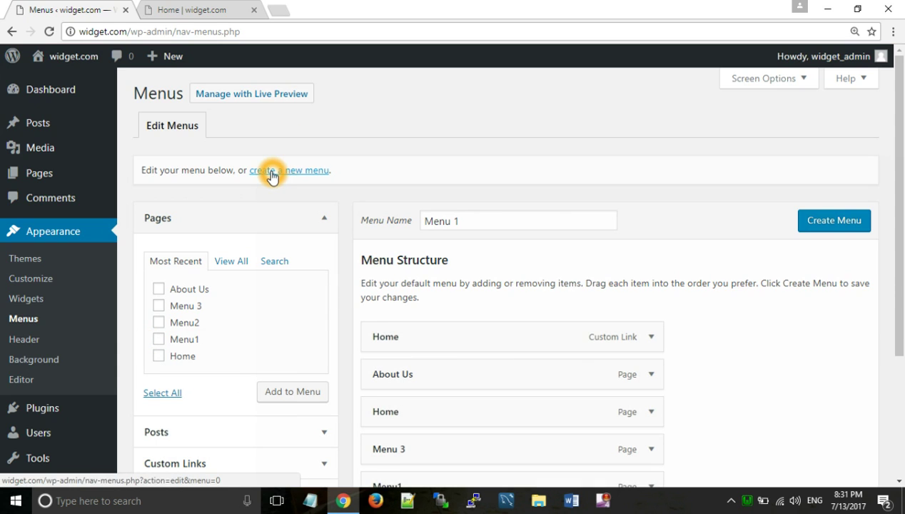
left_click(271, 175)
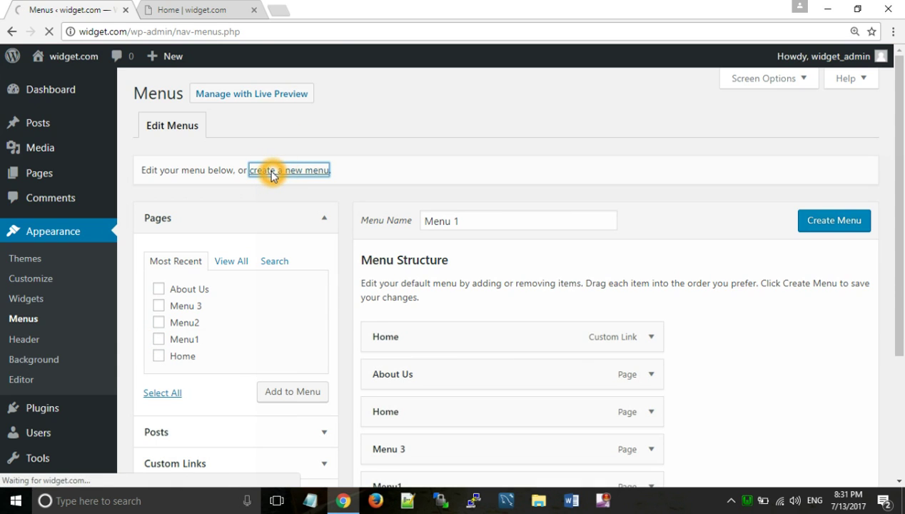
left_click(433, 219)
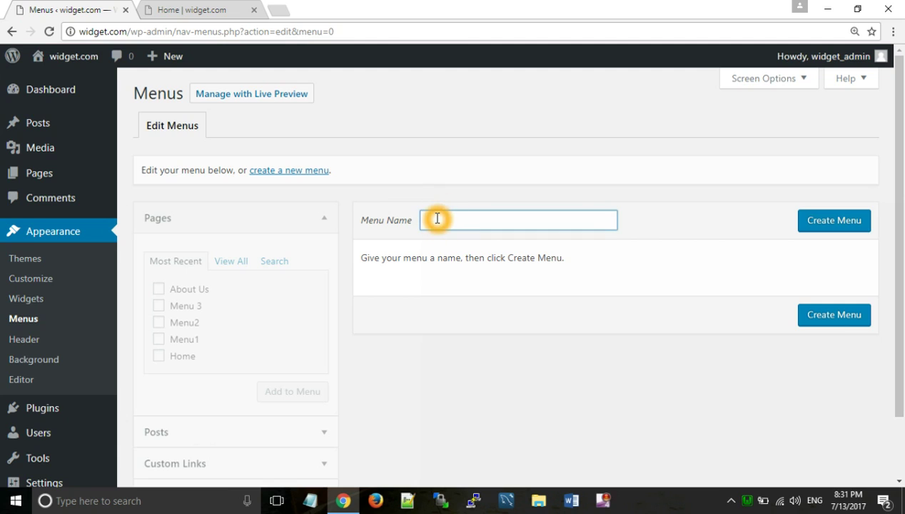
type("ma")
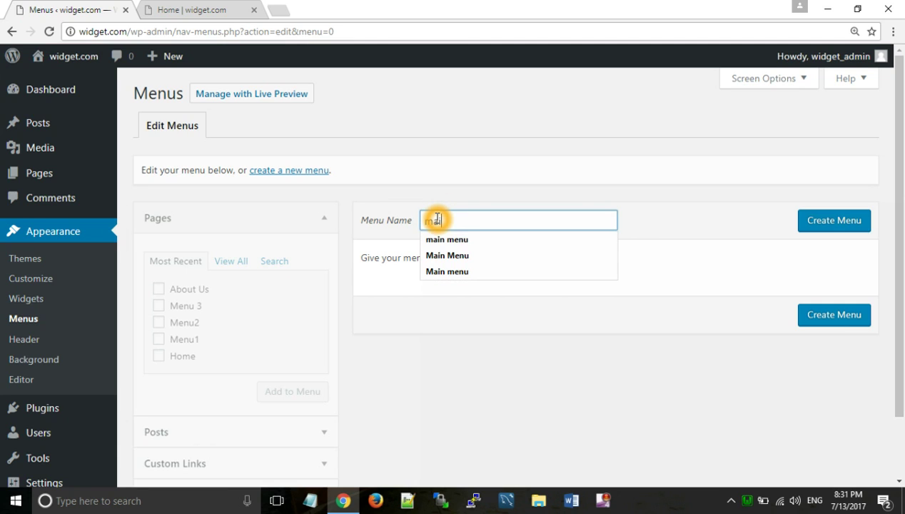
type("in")
key("Down")
key("Return")
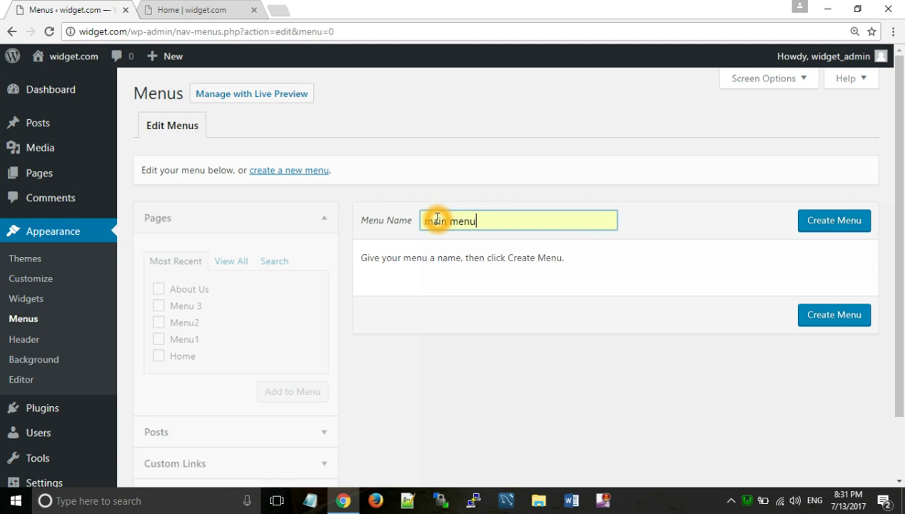
left_click(817, 221)
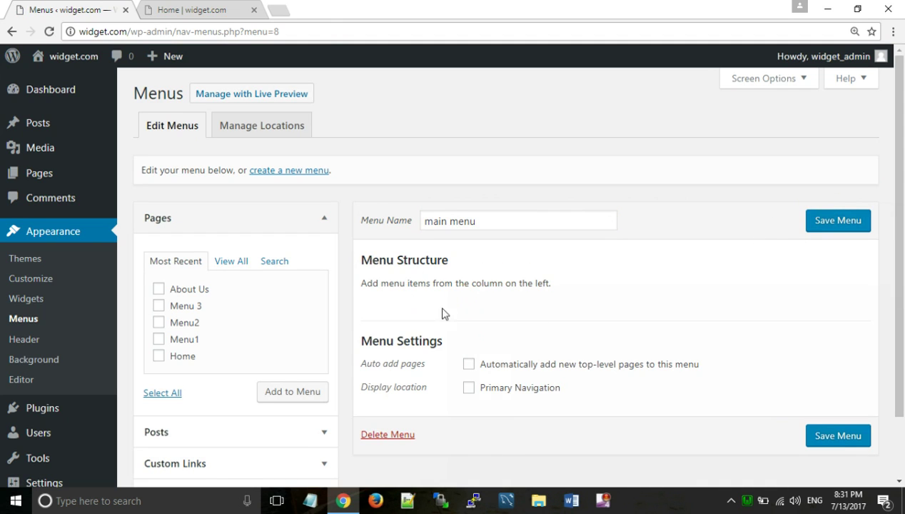
Add the pages Home, Menu1, Menu2, Menu 3 and About Us to the main menu's structure.
left_click(438, 284)
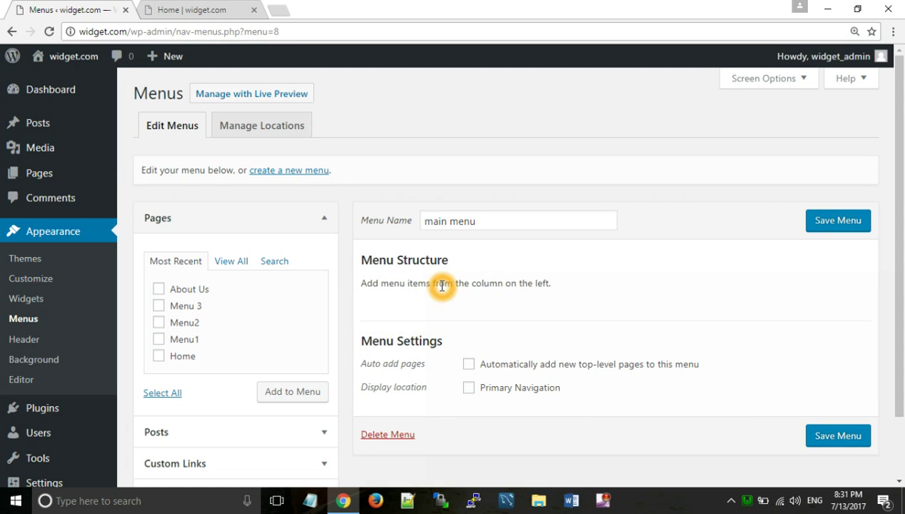
left_click(439, 279)
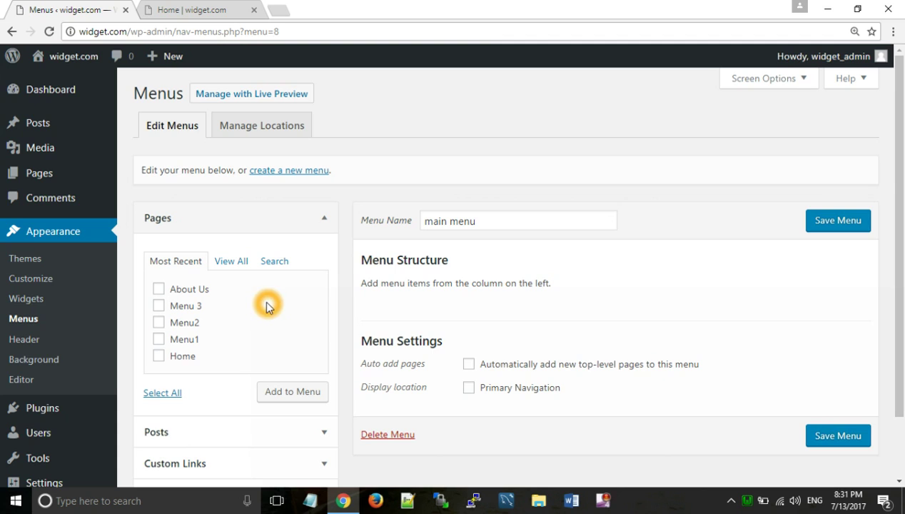
left_click(160, 356)
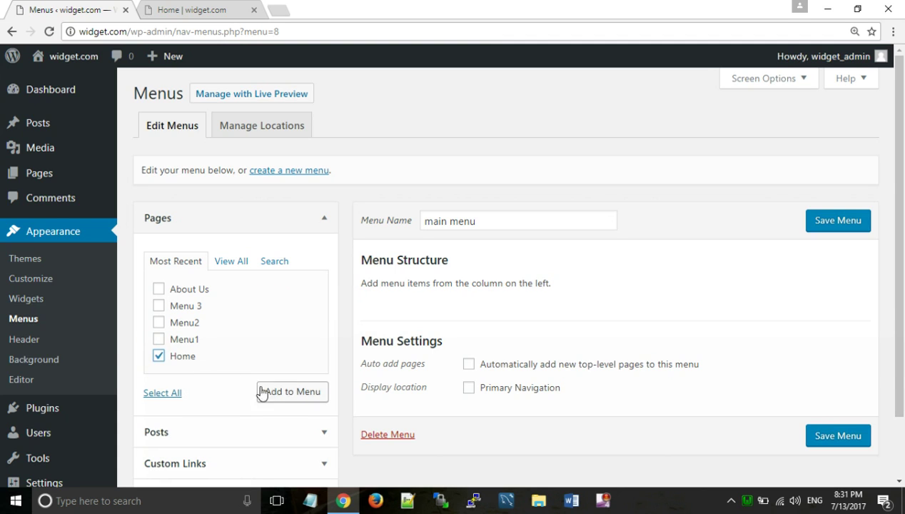
left_click(283, 397)
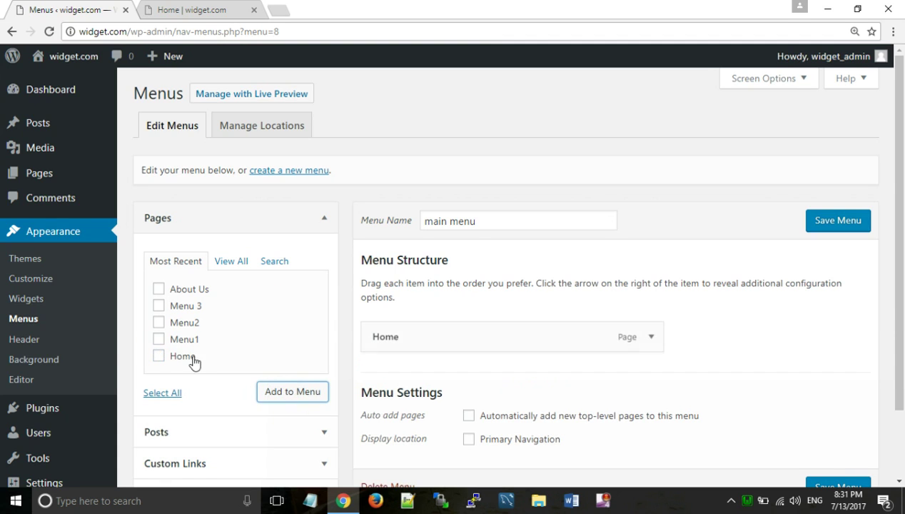
left_click(158, 340)
left_click(285, 391)
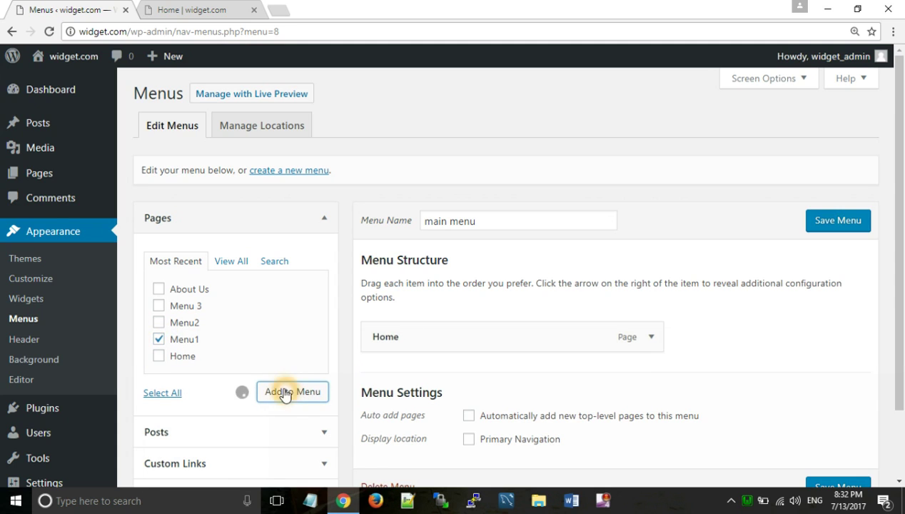
left_click(159, 322)
left_click(281, 396)
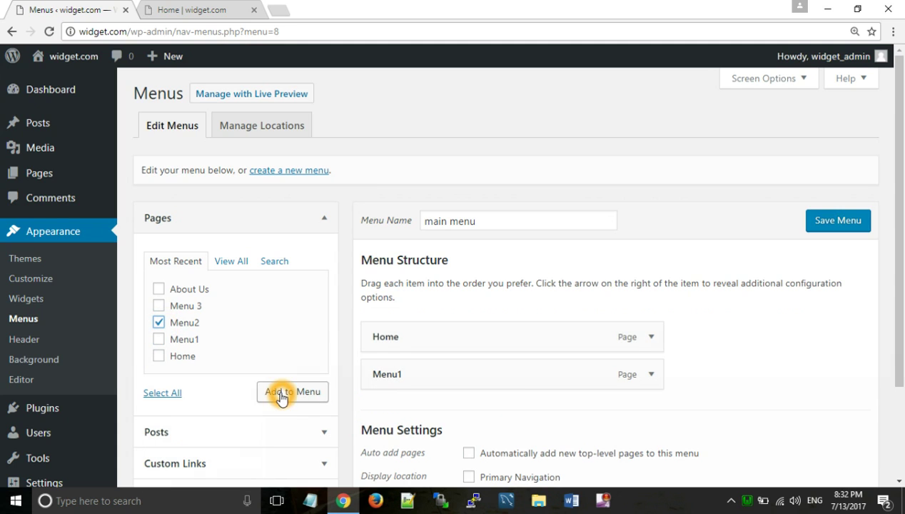
left_click(158, 306)
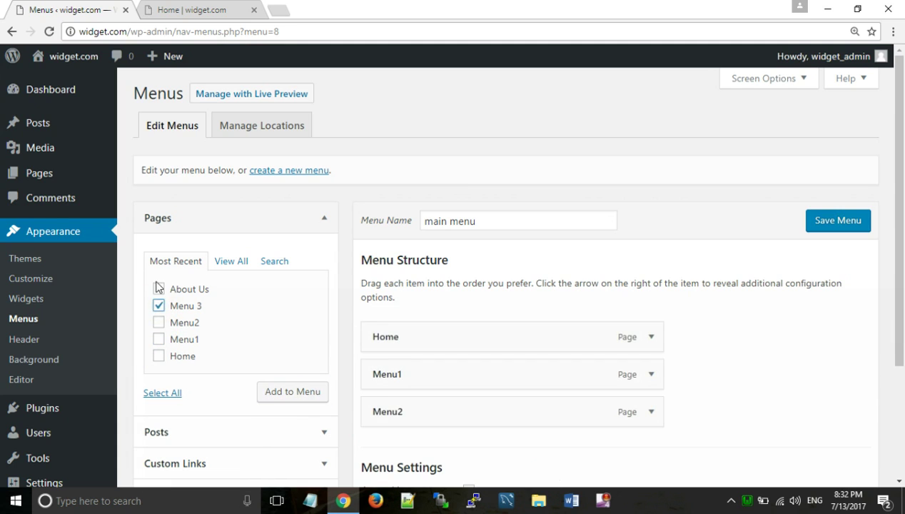
left_click(159, 290)
left_click(289, 392)
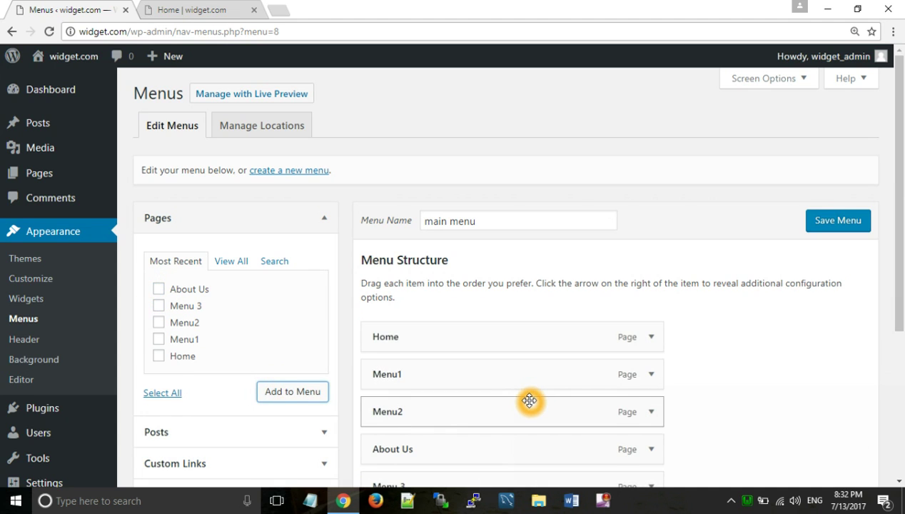
Move About Us below Menu 3 in the menu structure and save the menu.
scroll(528, 401, "down", 2)
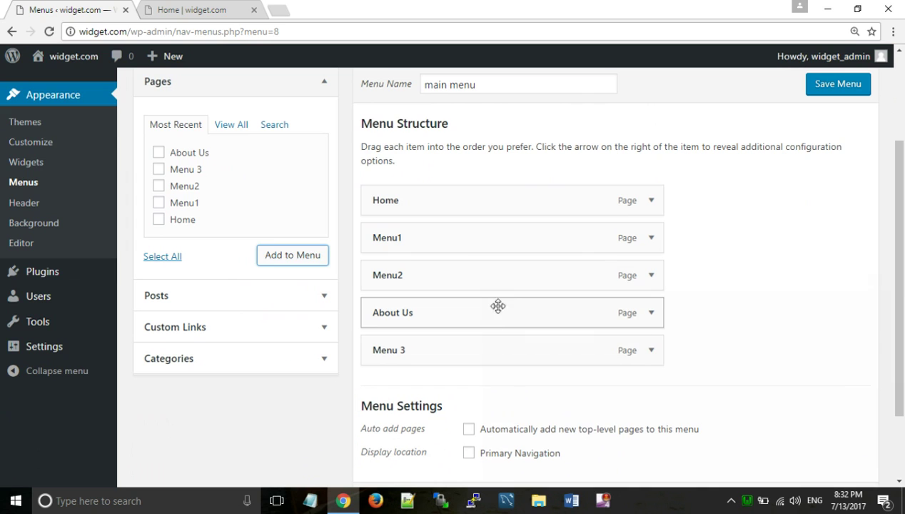
left_click_drag(498, 305, 499, 359)
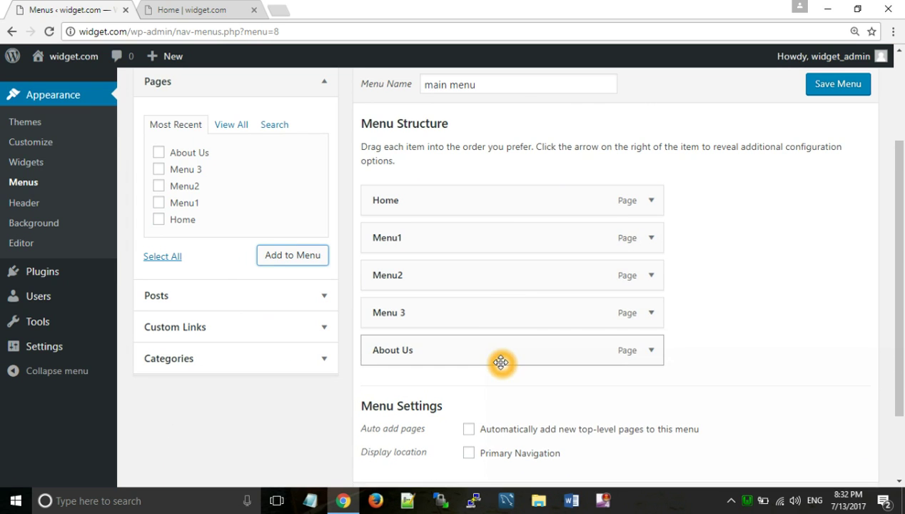
left_click(847, 91)
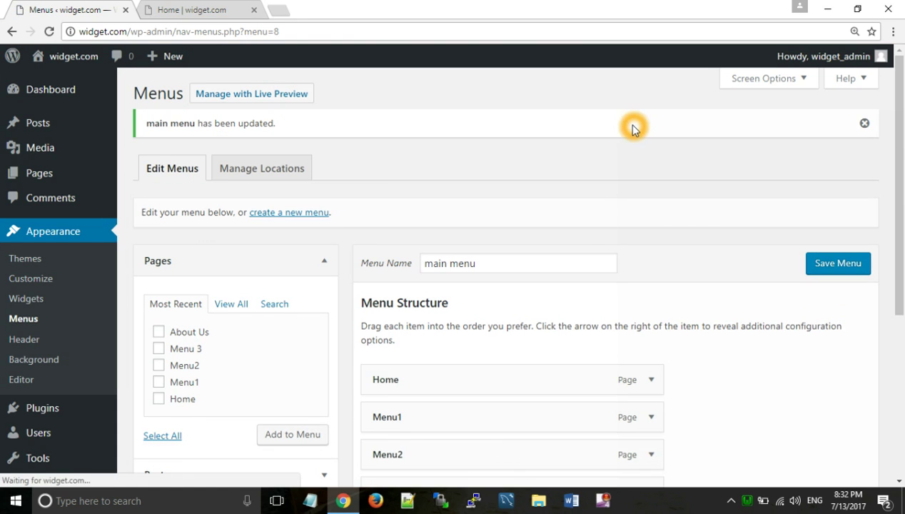
Reload the live site in its browser tab and examine the entries and their order in the navigation bar.
left_click(193, 10)
left_click(50, 31)
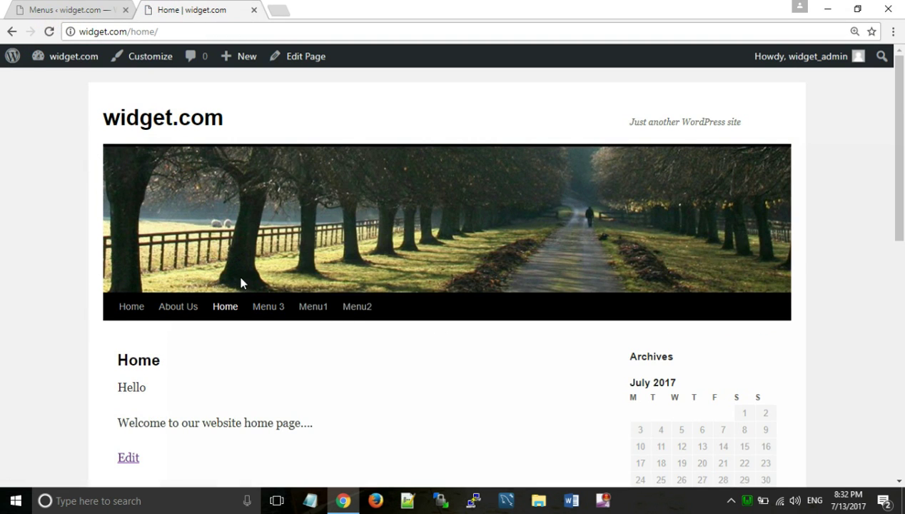
left_click(344, 332)
left_click(234, 326)
left_click(195, 277)
left_click(177, 97)
left_click(157, 98)
left_click(331, 328)
Return to the admin tab, assign the main menu to the Primary Navigation display location and save it.
left_click(55, 7)
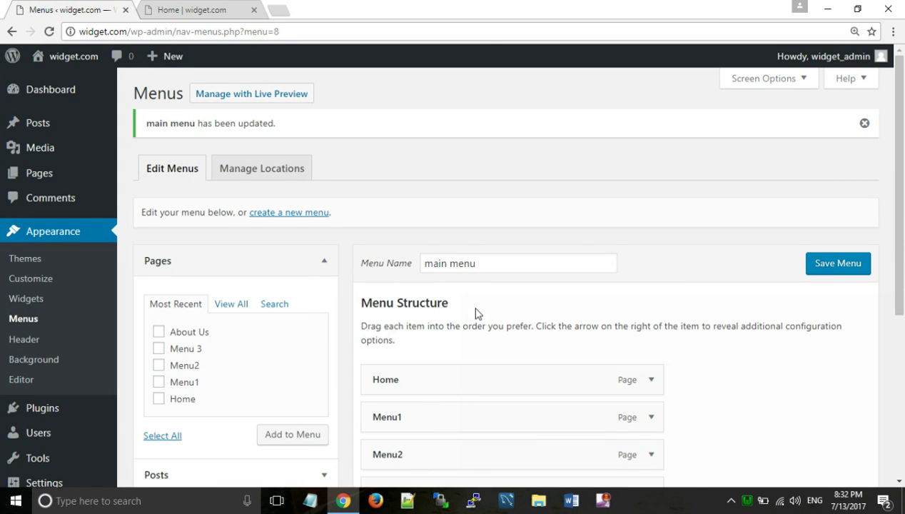
scroll(649, 246, "down", 1)
left_click_drag(895, 239, 902, 343)
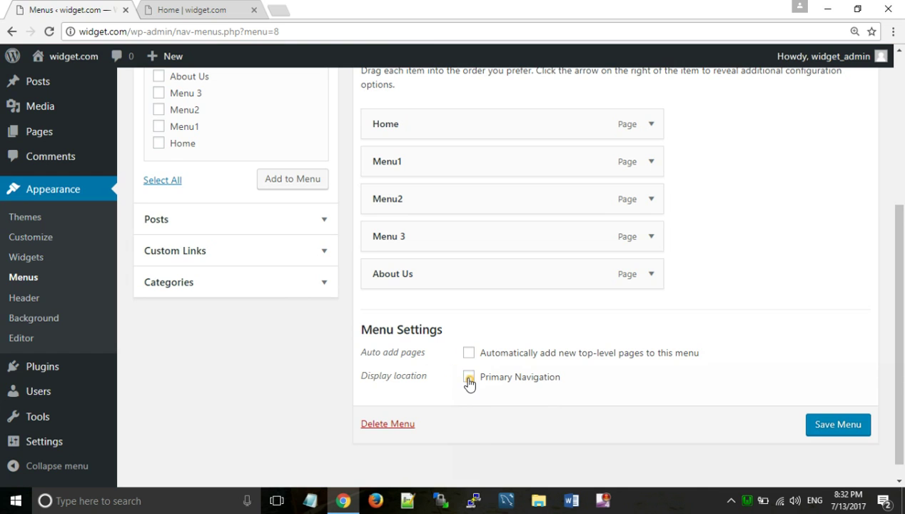
left_click(831, 426)
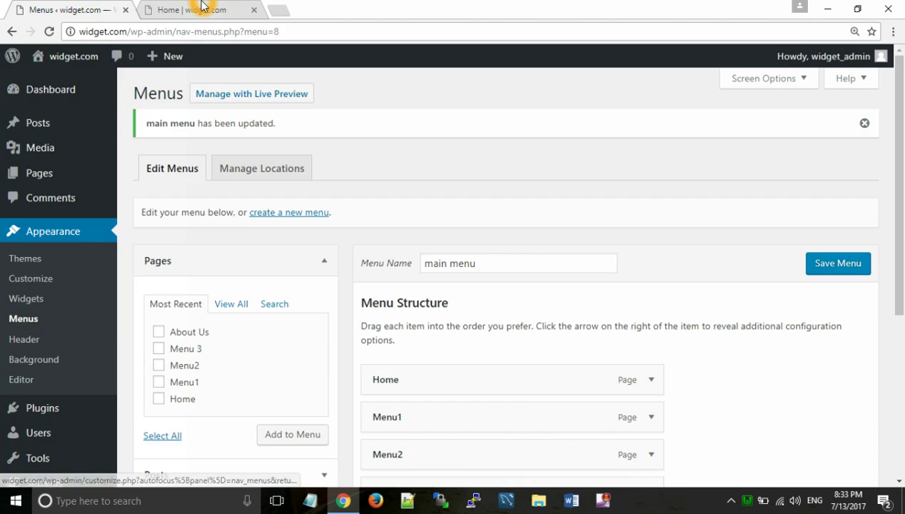
Reload the live site and check the navigation bar's order by opening its pages, ending on Home.
left_click(202, 8)
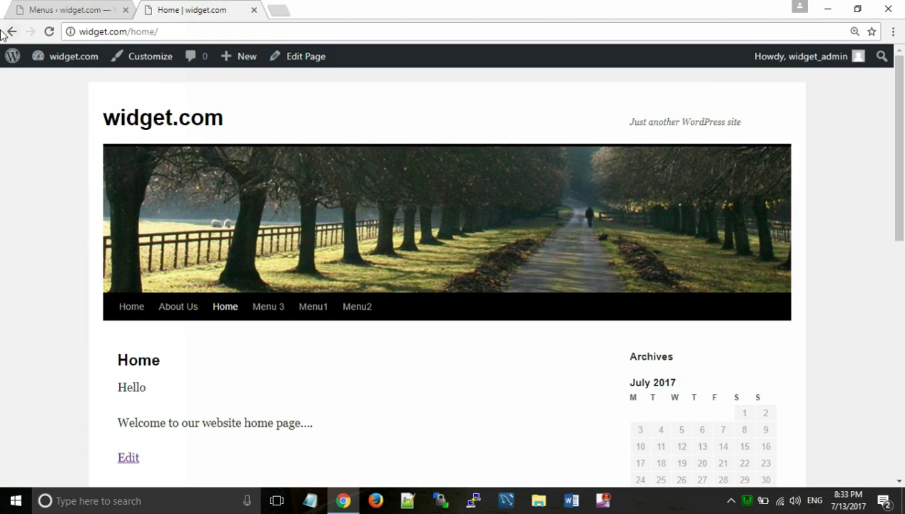
left_click(49, 32)
left_click(143, 307)
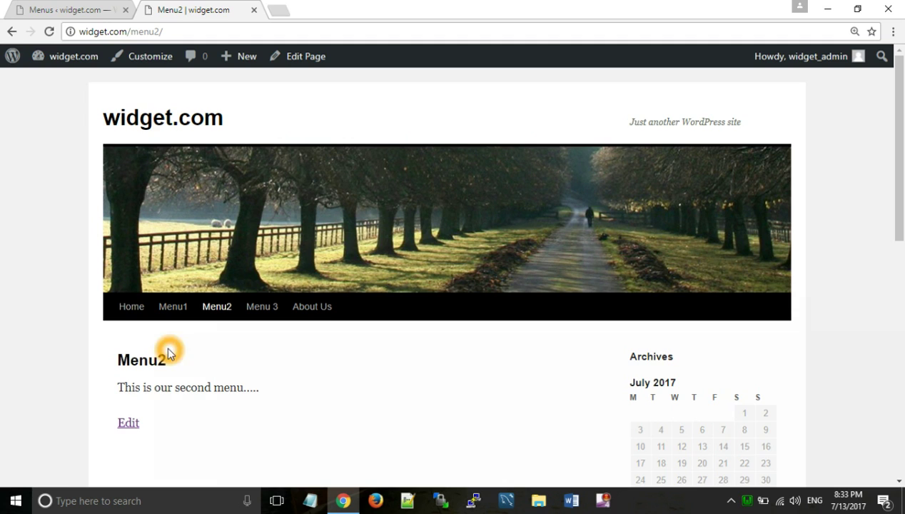
left_click(132, 309)
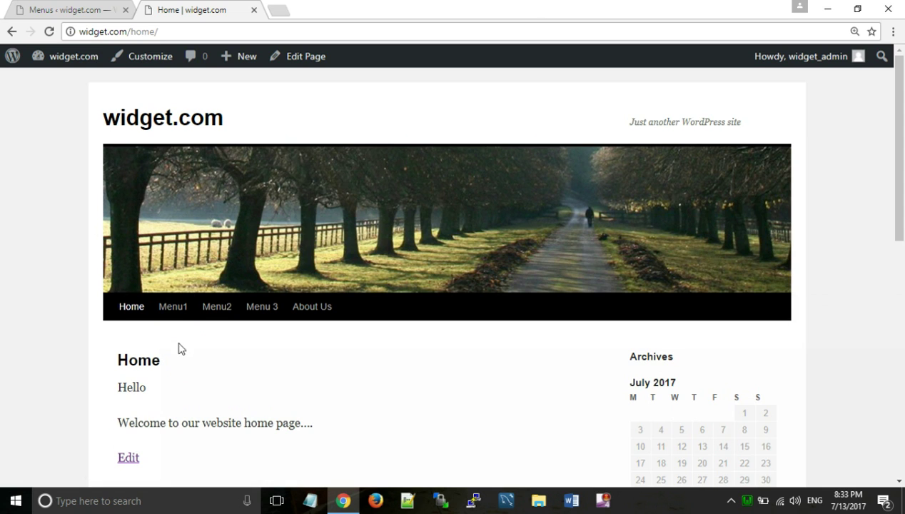
Back in the admin tab, add a page titled "Submenu1" with the body text "This is our first submenu page..." and publish it.
left_click(43, 10)
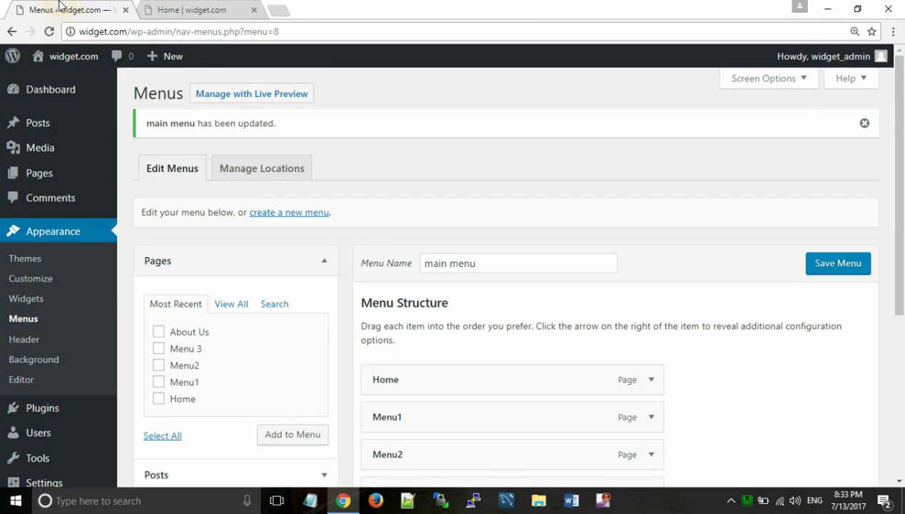
left_click(39, 176)
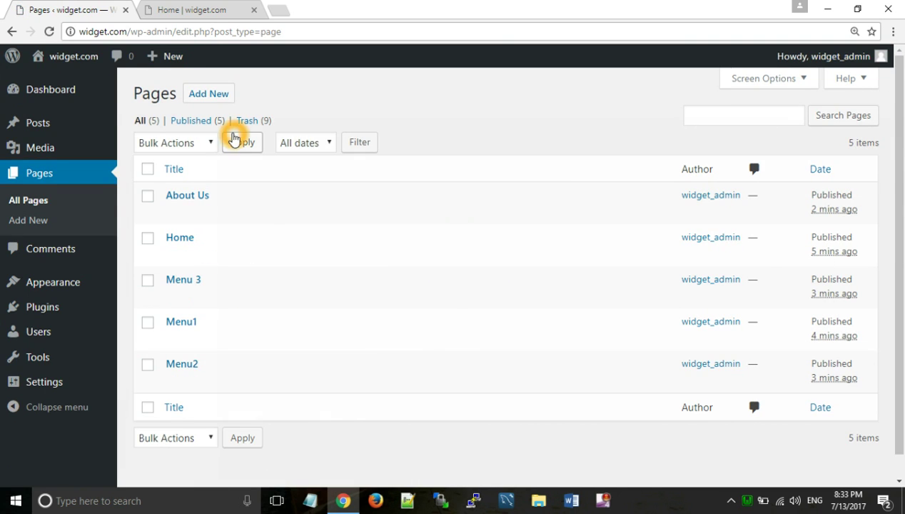
left_click(212, 93)
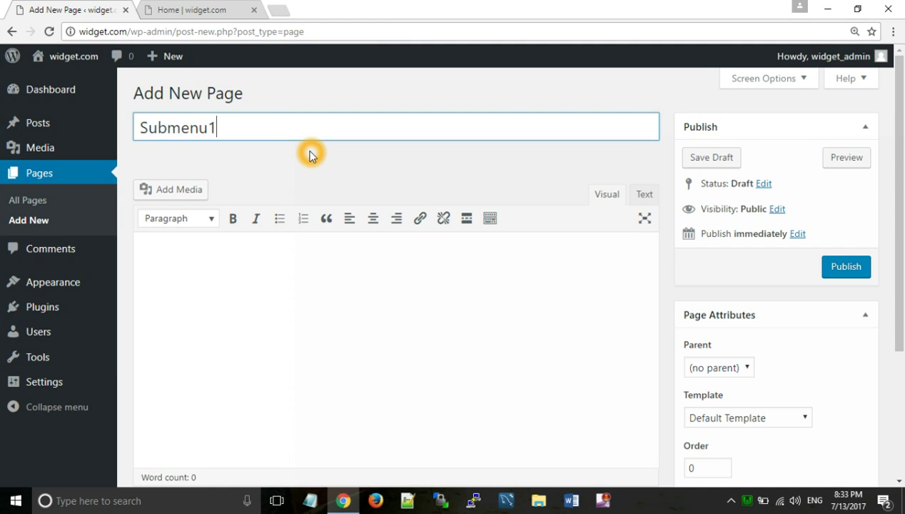
left_click(357, 304)
type("Th")
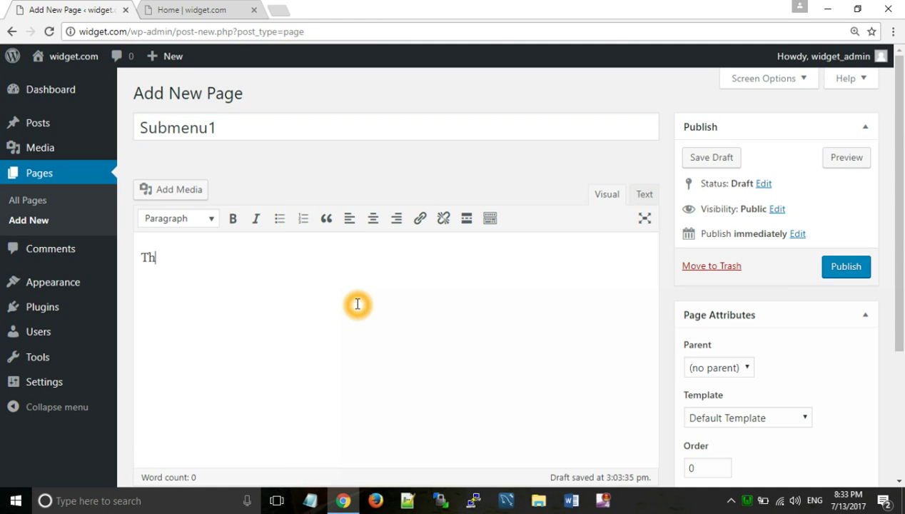
type("is is our first submenu page...")
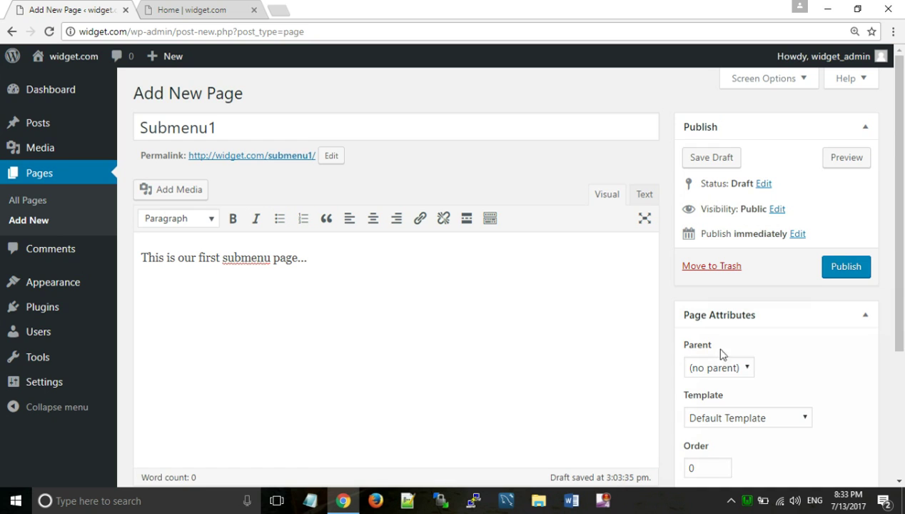
left_click(839, 271)
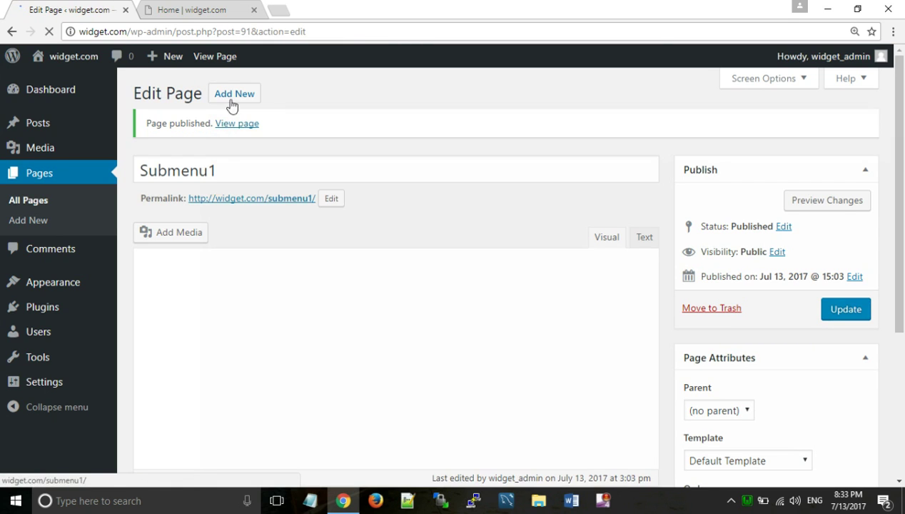
Add a page titled "Submenu2" with the body text "This is our submenu 2" and publish it.
left_click(232, 96)
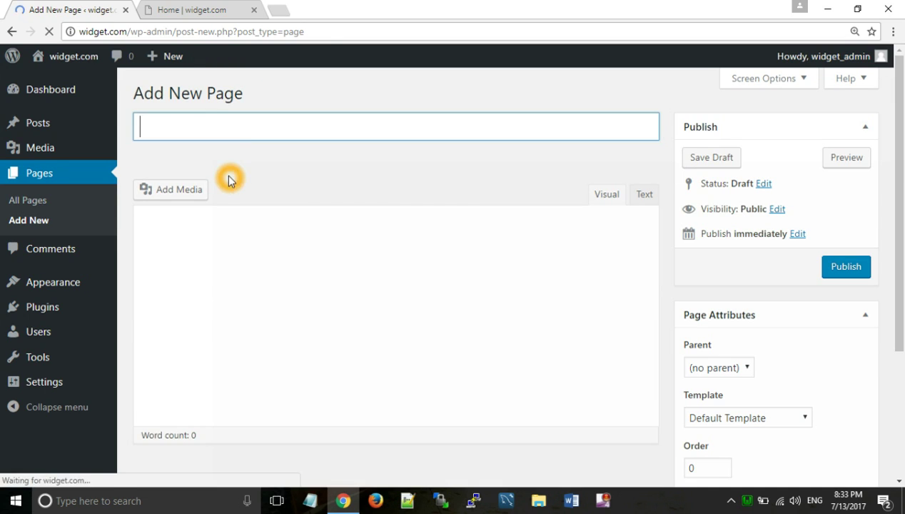
type("Submenu2")
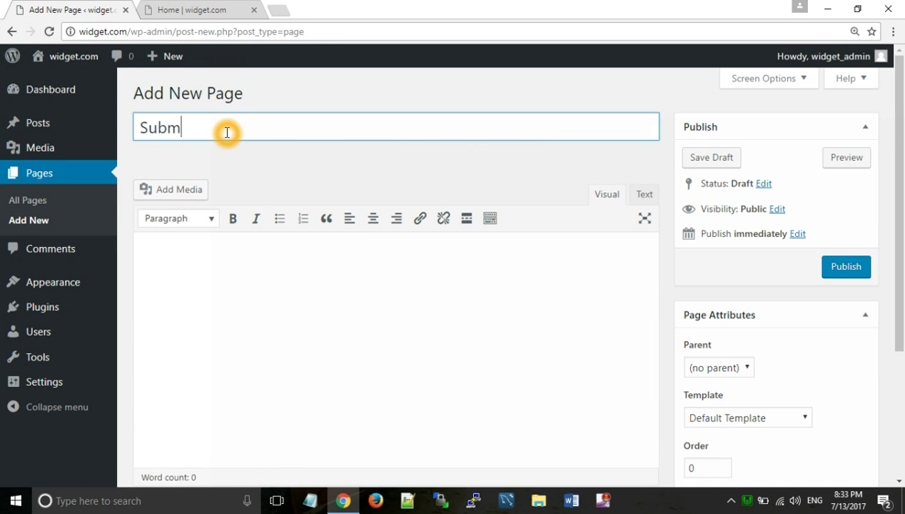
left_click(365, 299)
type("This is our submenu 2")
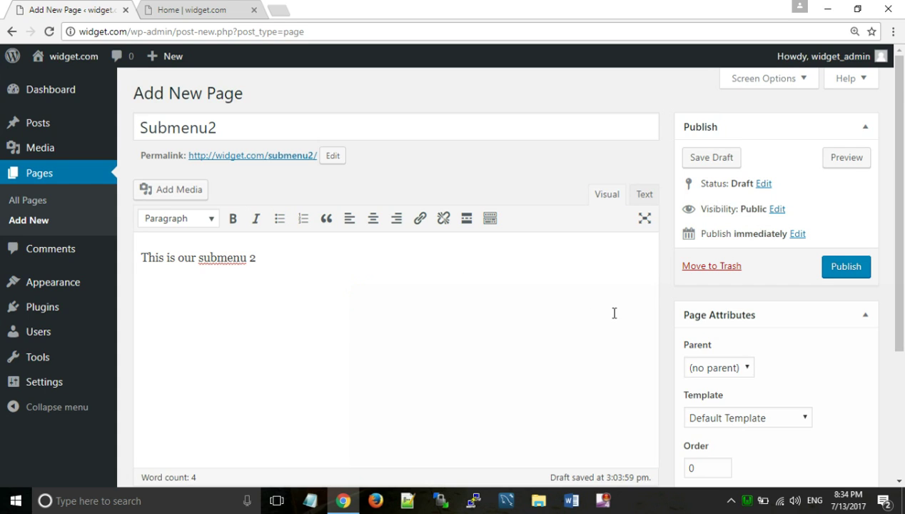
left_click(844, 267)
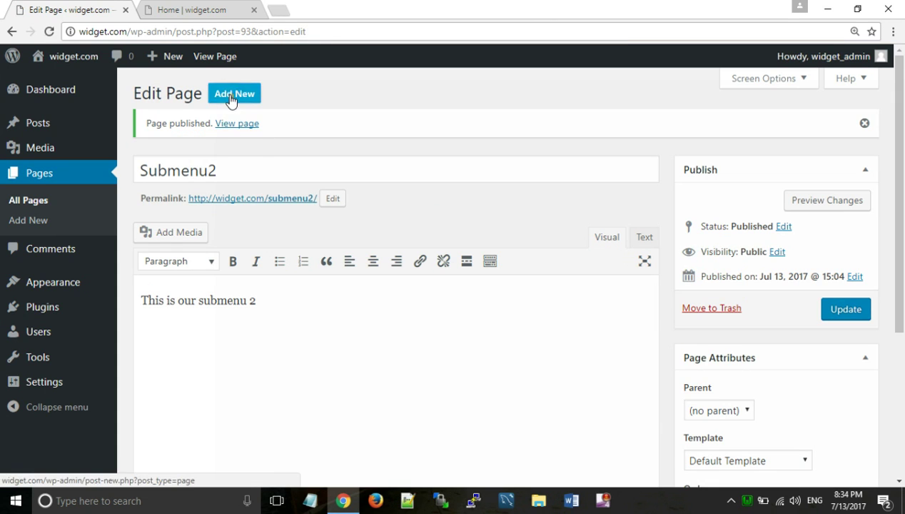
Add a page titled "Submenu3" with the body text "This iks our 3rd submenu..." and publish it.
left_click(233, 94)
left_click(225, 178)
left_click(226, 160)
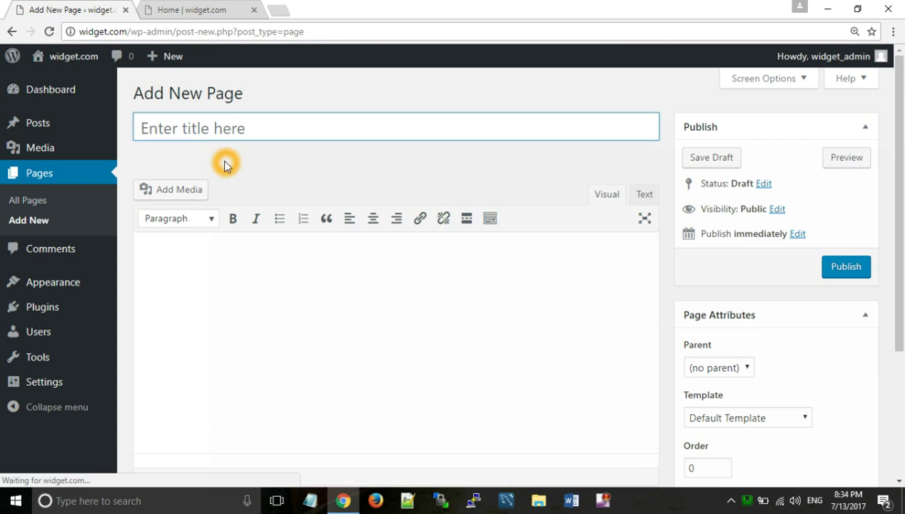
type("Submenu3")
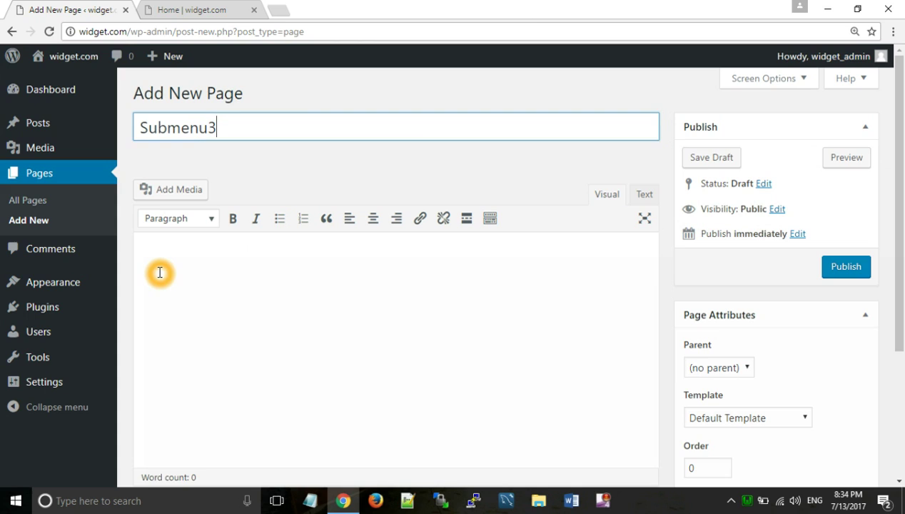
left_click(160, 273)
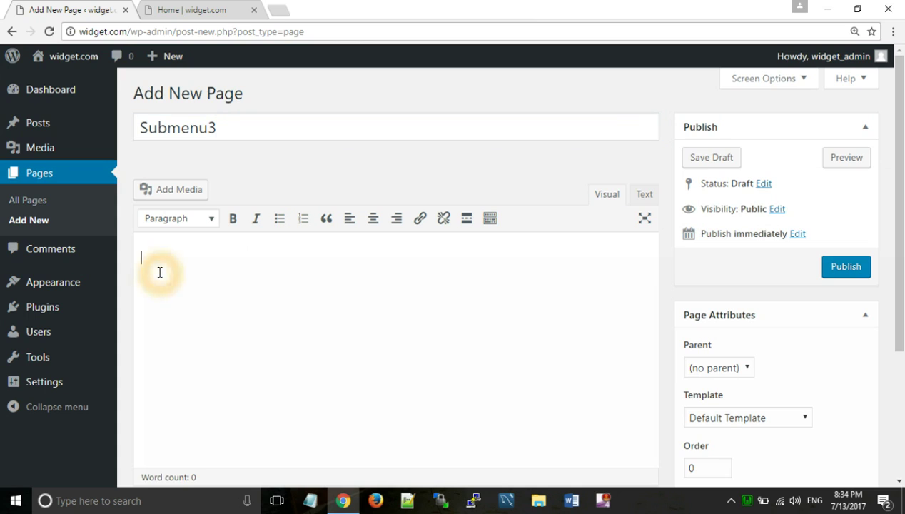
type("This iks our 3rd submenu...")
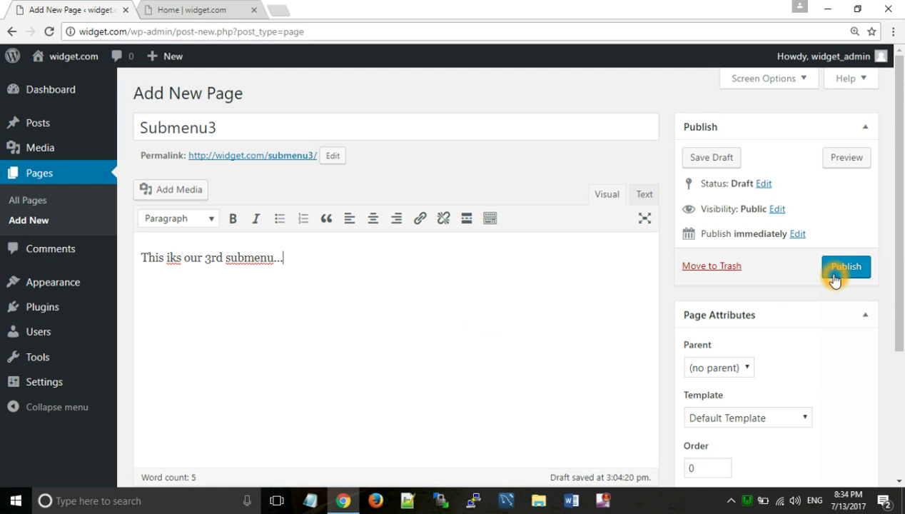
left_click(834, 279)
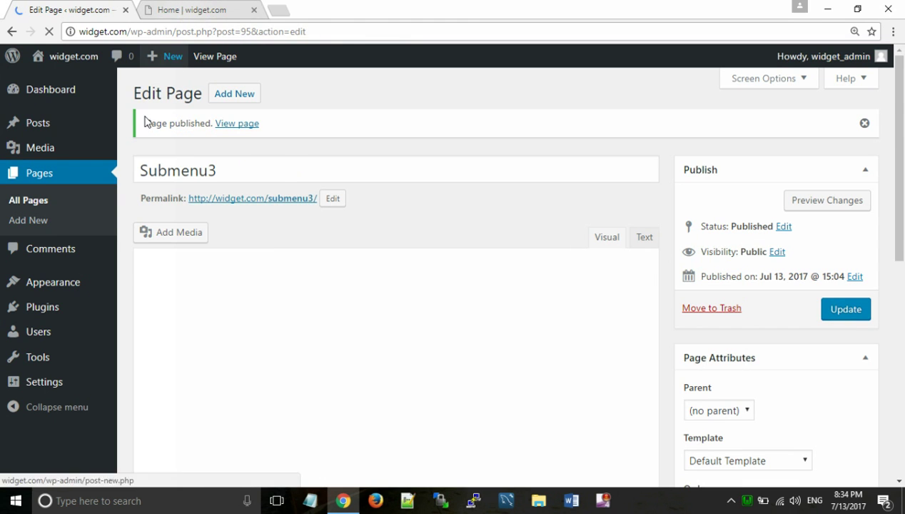
Check the current navigation bar on the live site and return to the admin tab.
left_click(189, 8)
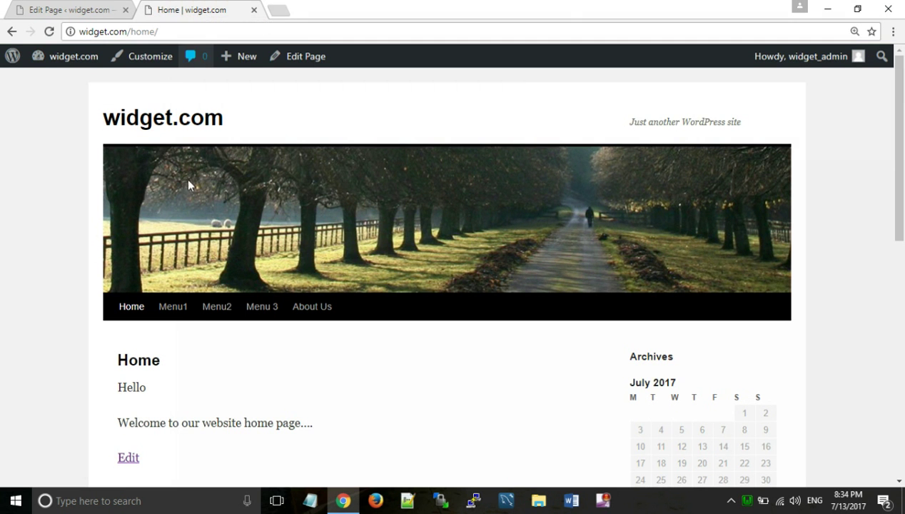
left_click(175, 333)
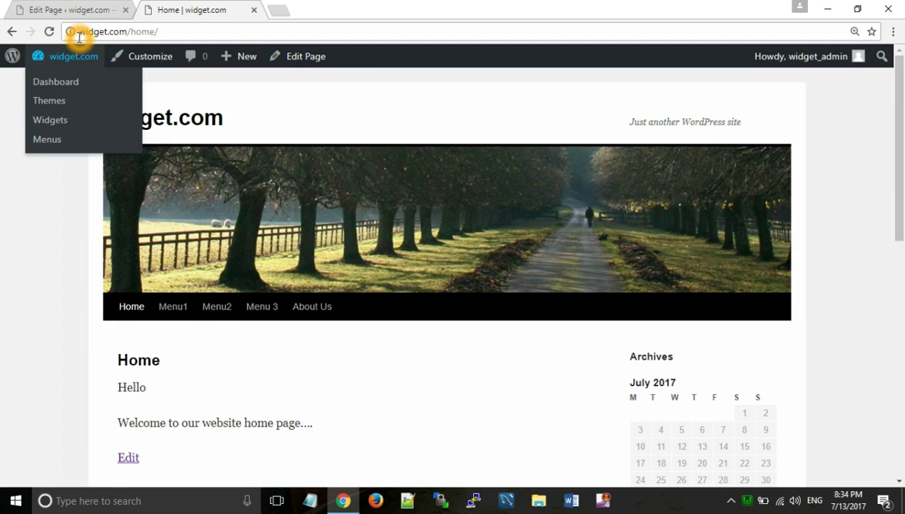
left_click(75, 10)
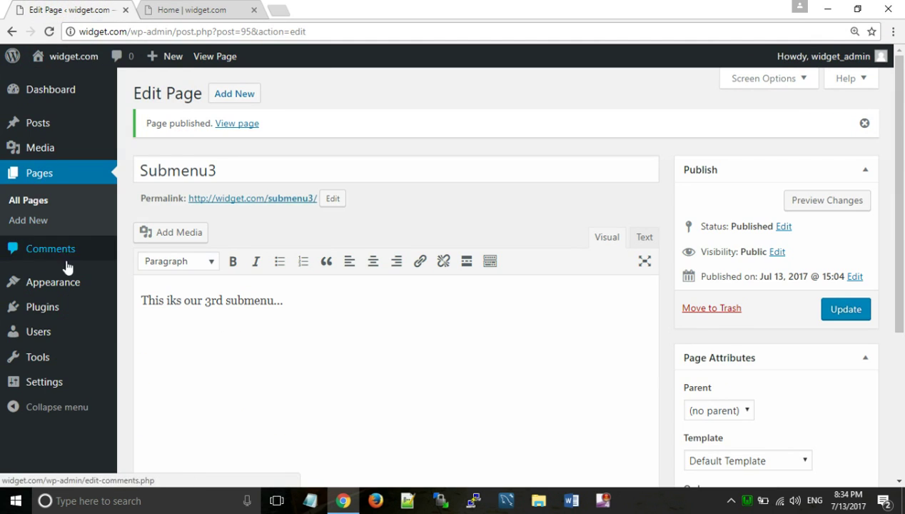
Open the menu editor and add the Submenu1, Submenu2 and Submenu3 pages to the main menu.
mouse_move(87, 283)
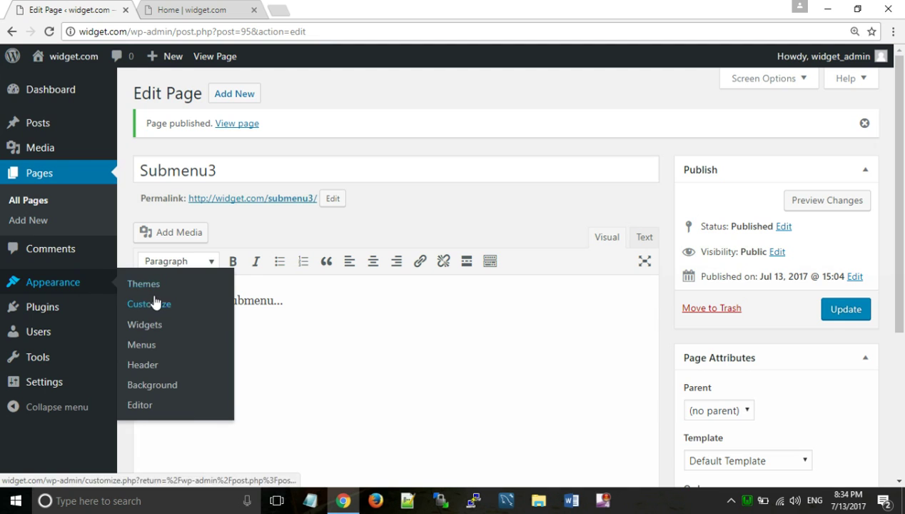
left_click(142, 345)
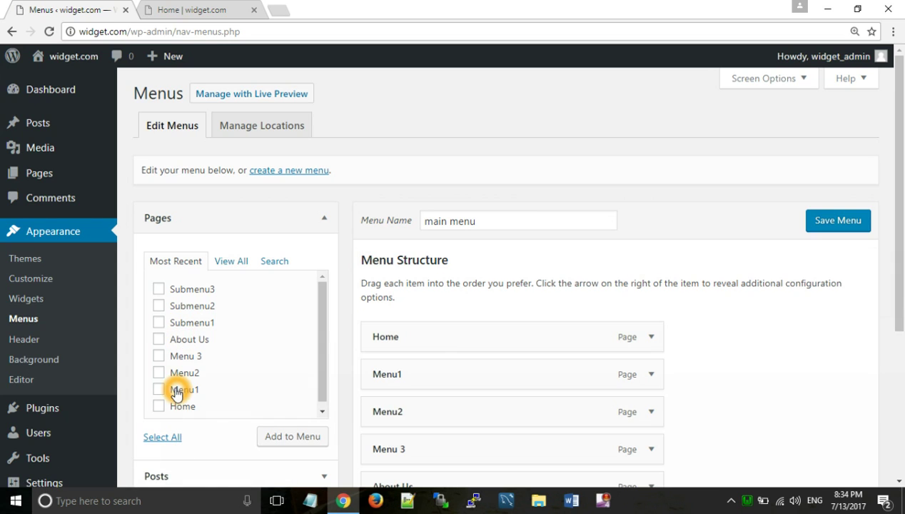
left_click(221, 264)
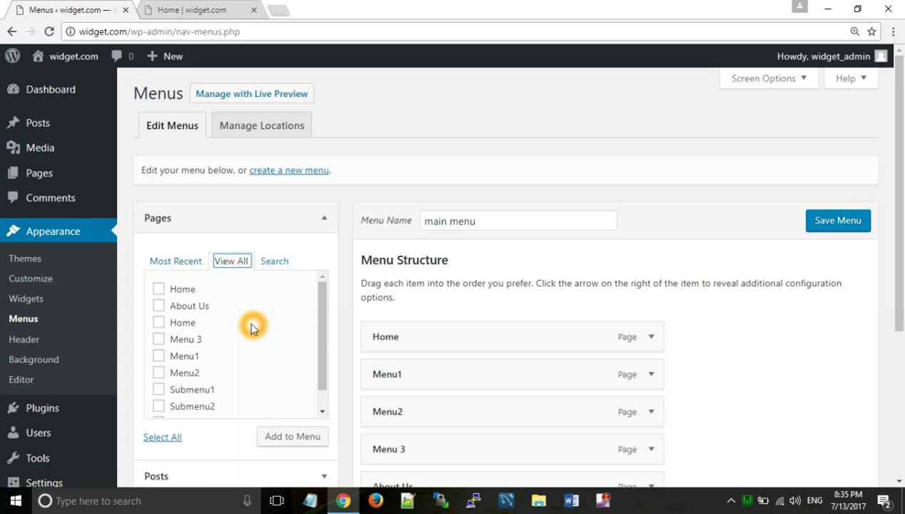
left_click(160, 391)
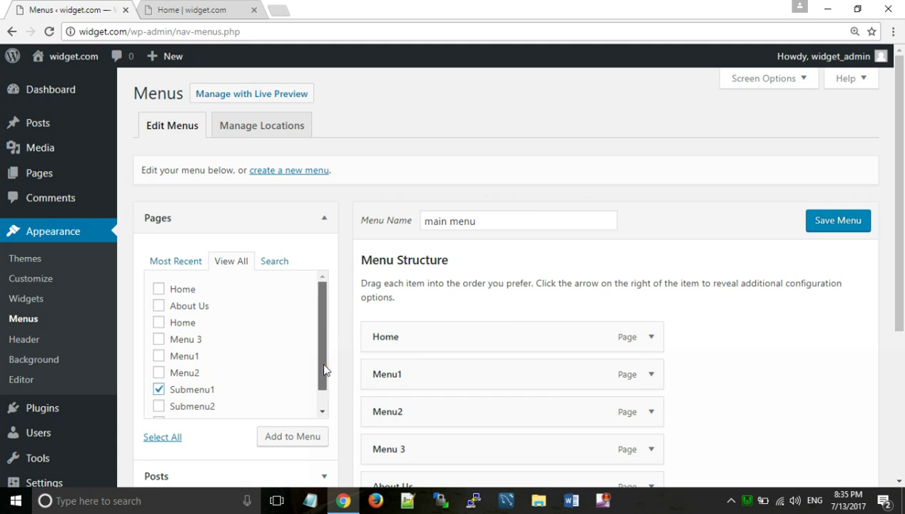
left_click_drag(321, 360, 323, 374)
left_click(159, 383)
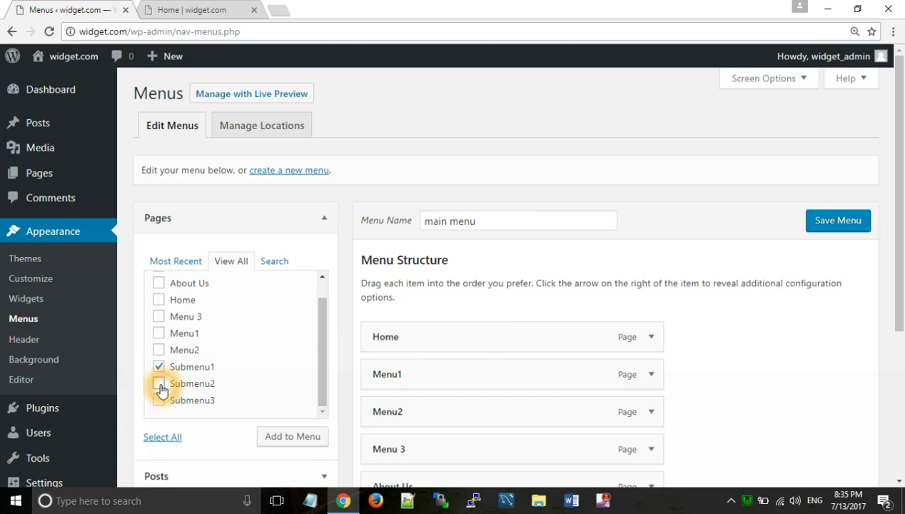
left_click(159, 399)
left_click(279, 445)
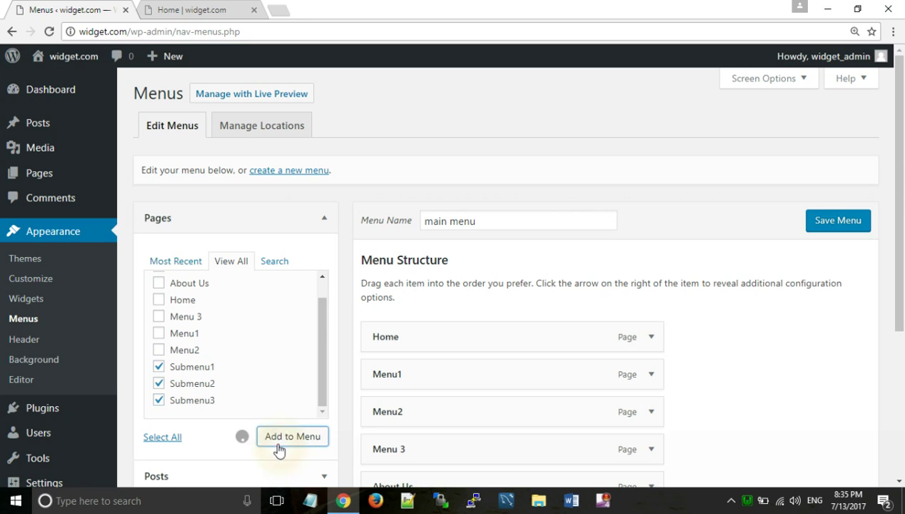
left_click(838, 222)
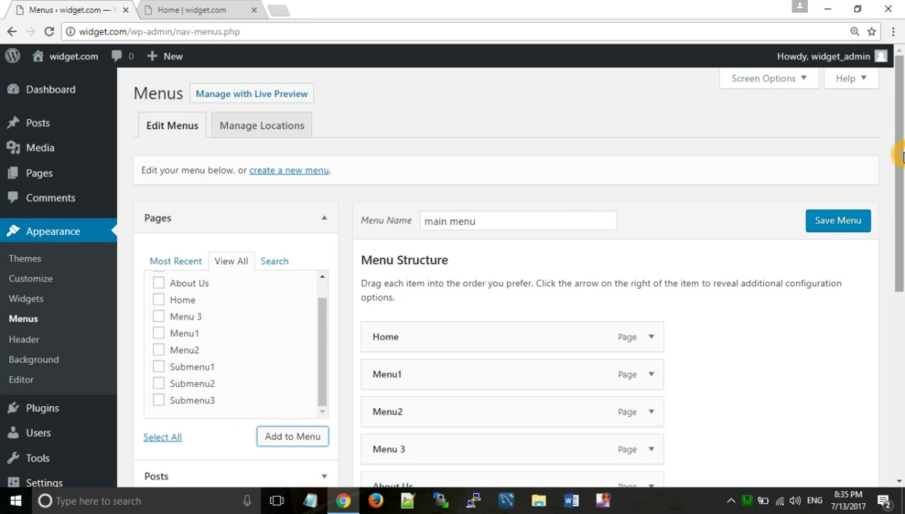
Nest Submenu1 and Submenu2 under Menu1 and Submenu3 under Menu2, then save the main menu.
left_click_drag(900, 157, 880, 270)
left_click_drag(418, 315, 420, 313)
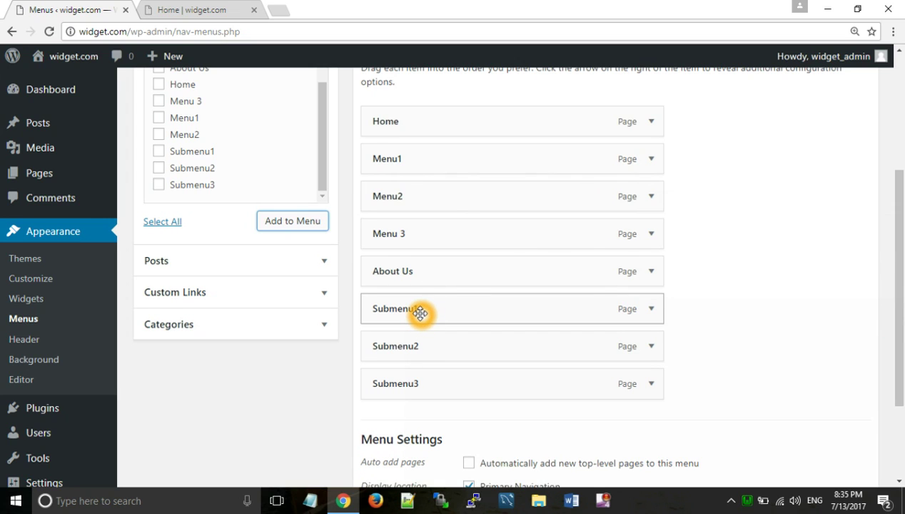
left_click_drag(420, 312, 445, 220)
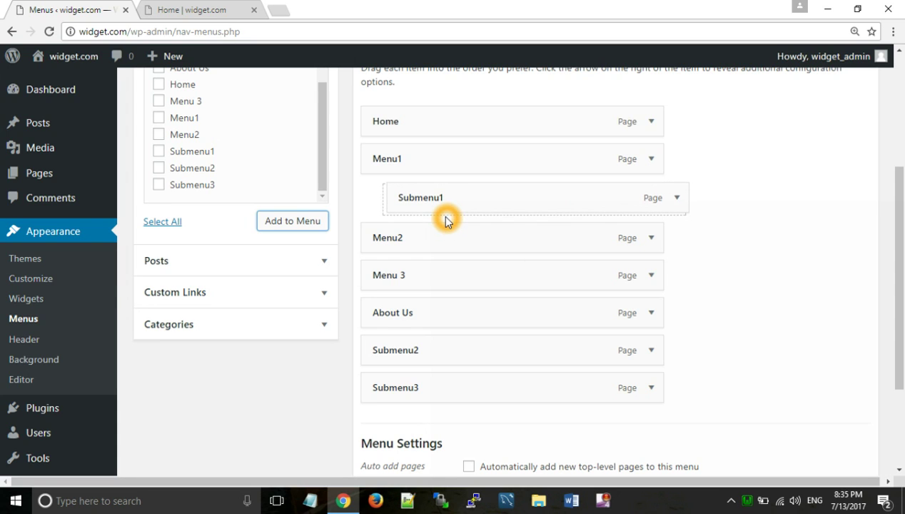
left_click_drag(445, 220, 439, 217)
left_click_drag(418, 343, 441, 244)
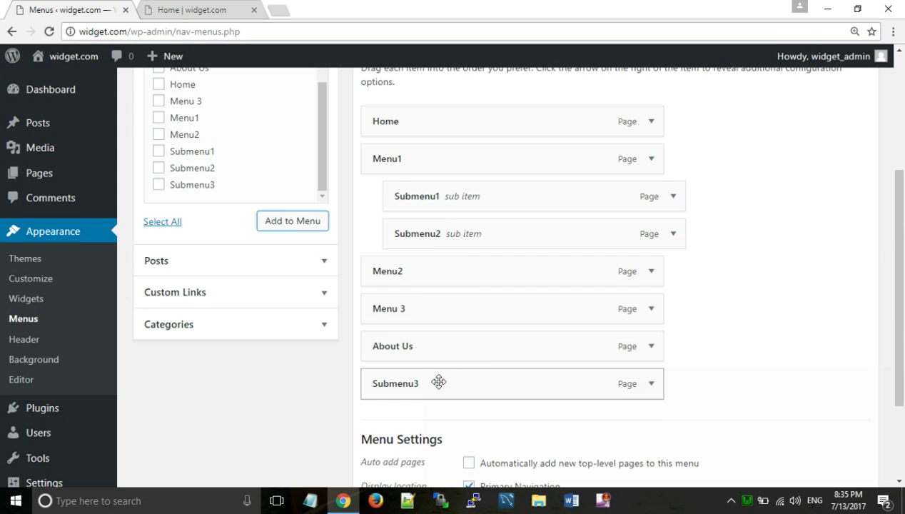
left_click_drag(436, 380, 467, 322)
scroll(894, 313, "down", 1)
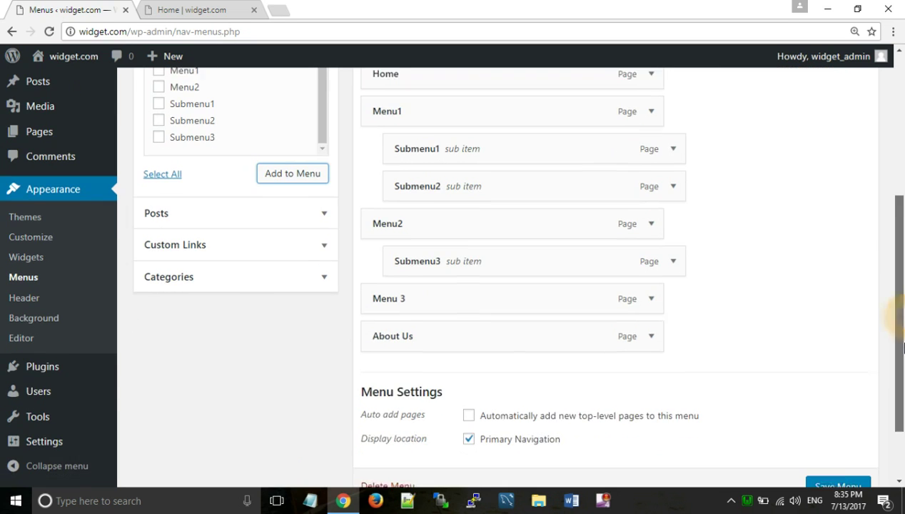
left_click(838, 479)
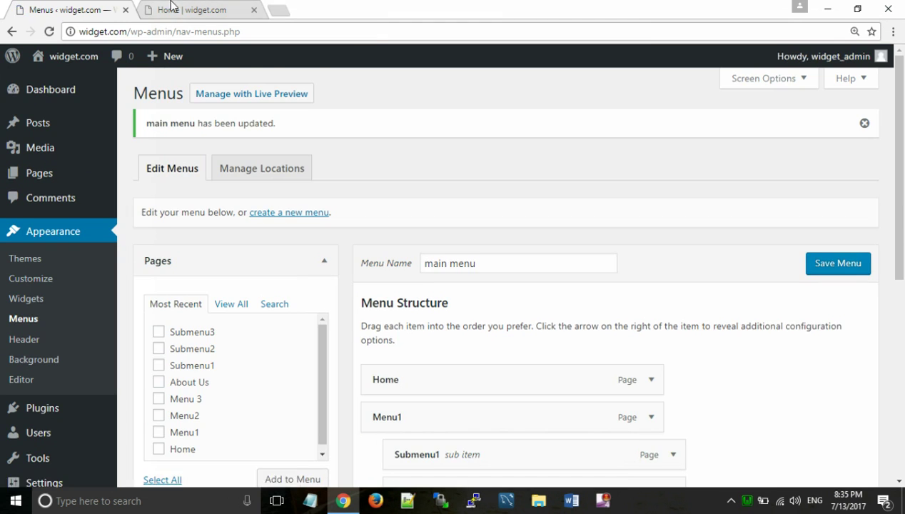
Reload the live site and check the submenus of Menu1 and Menu2 in the navigation bar.
left_click(192, 10)
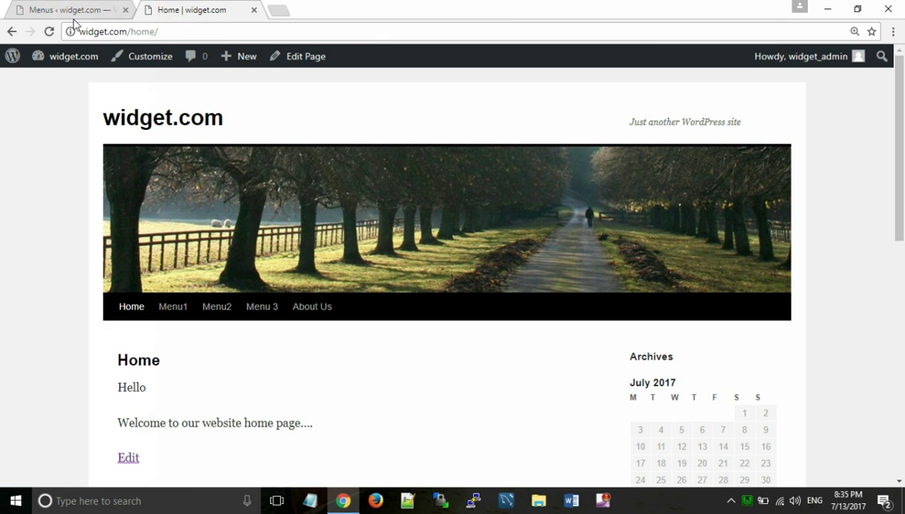
left_click(49, 31)
left_click(317, 117)
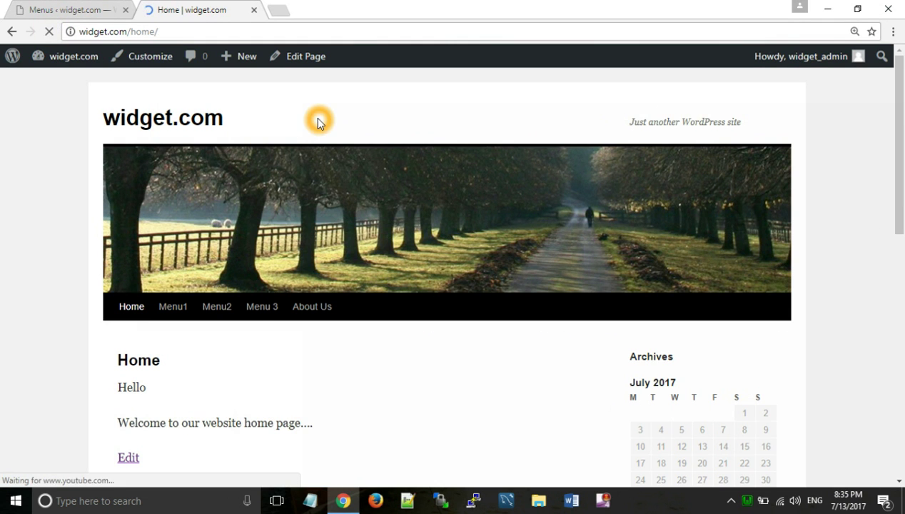
mouse_move(178, 306)
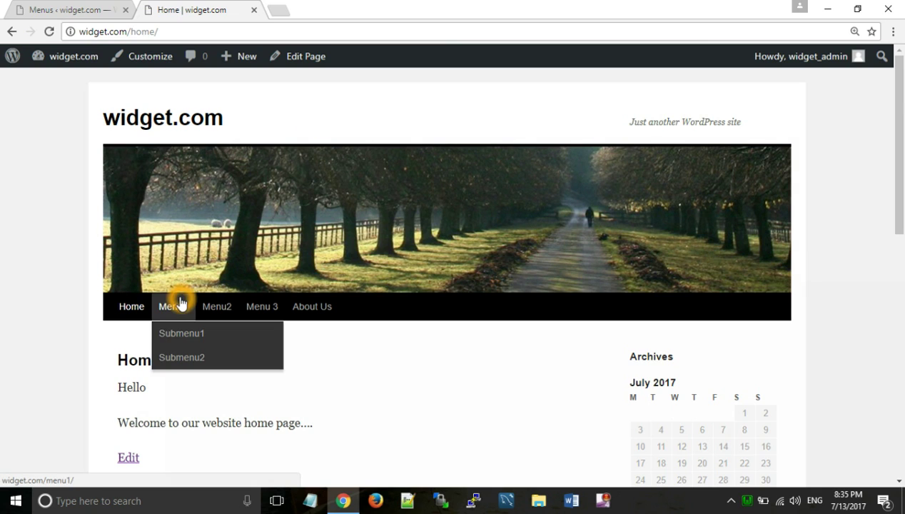
left_click(181, 358)
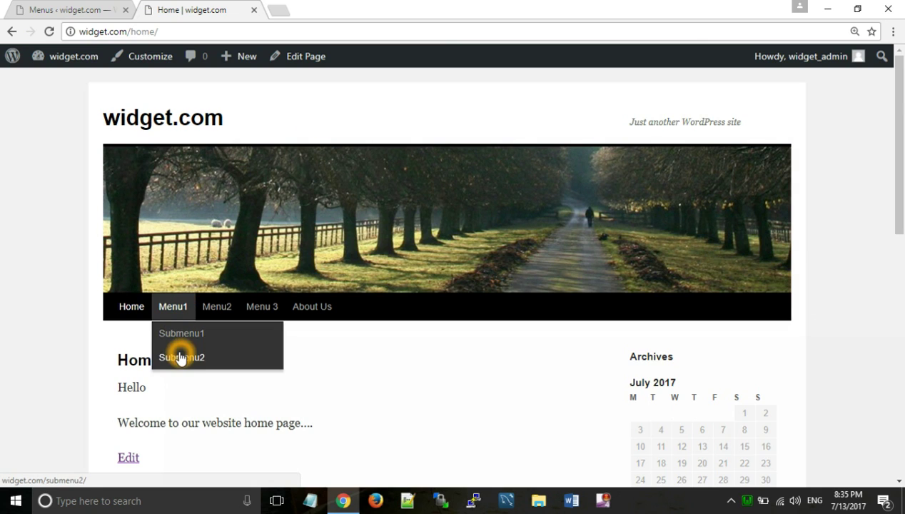
mouse_move(222, 307)
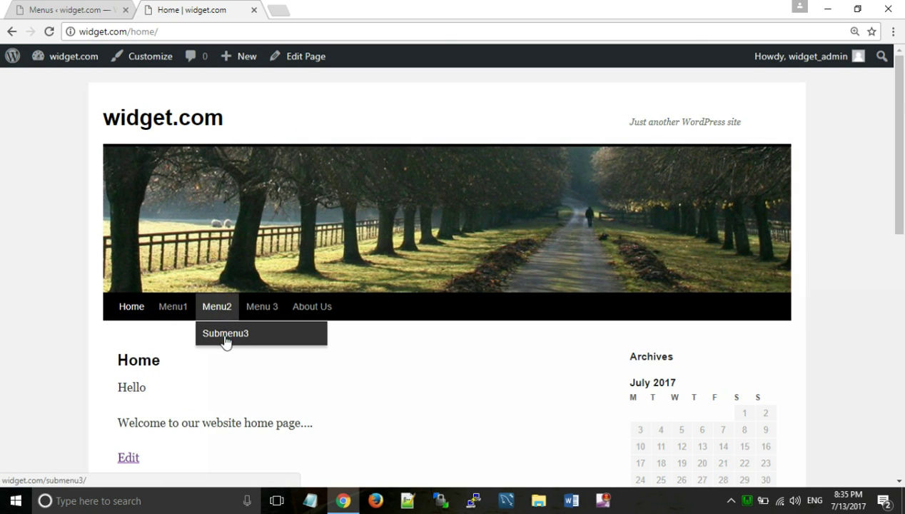
mouse_move(175, 312)
Back in the admin tab, nest Submenu2 one level deeper under Submenu1 and save the main menu.
left_click(93, 10)
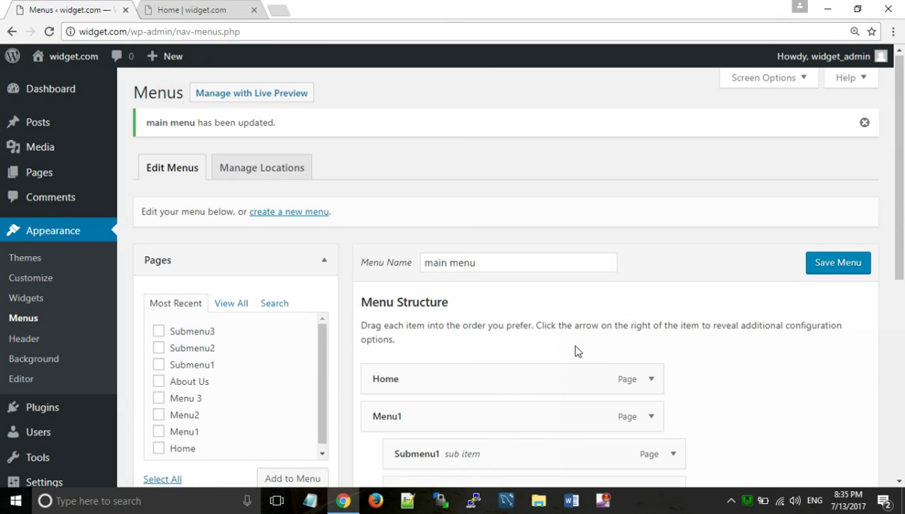
scroll(575, 346, "down", 1)
left_click_drag(485, 417, 516, 430)
left_click(822, 184)
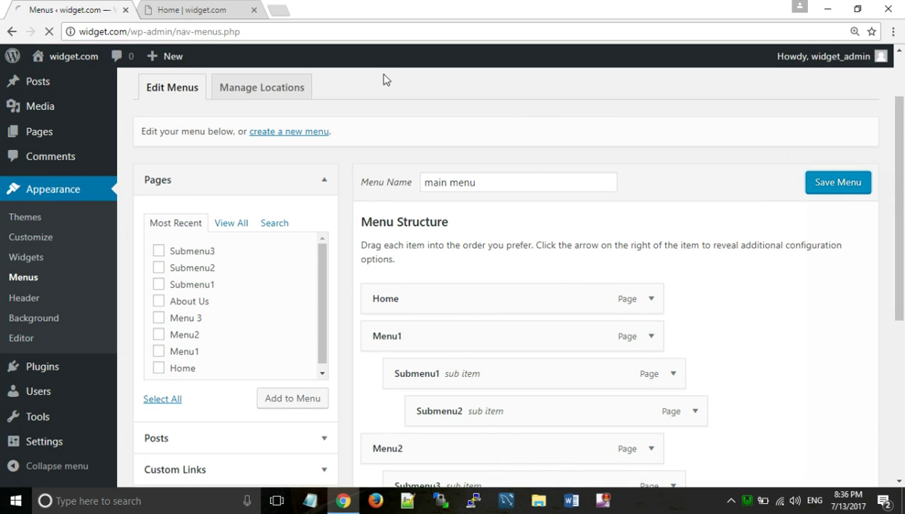
Reload the live site and check the nested submenu levels under Menu1.
left_click(209, 5)
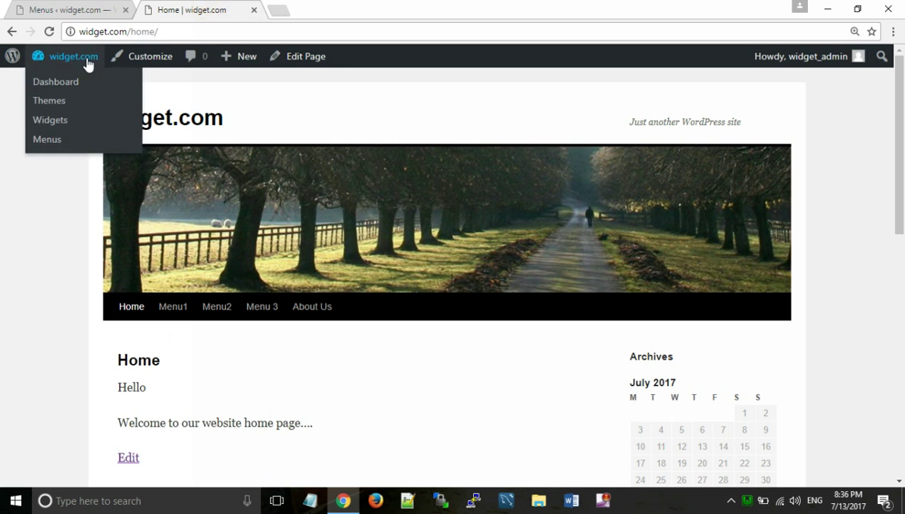
left_click(47, 31)
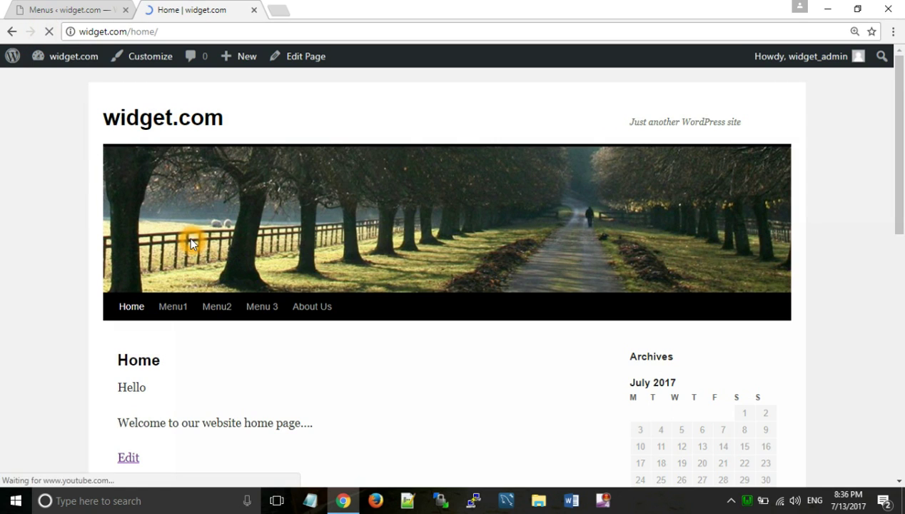
mouse_move(180, 300)
mouse_move(184, 338)
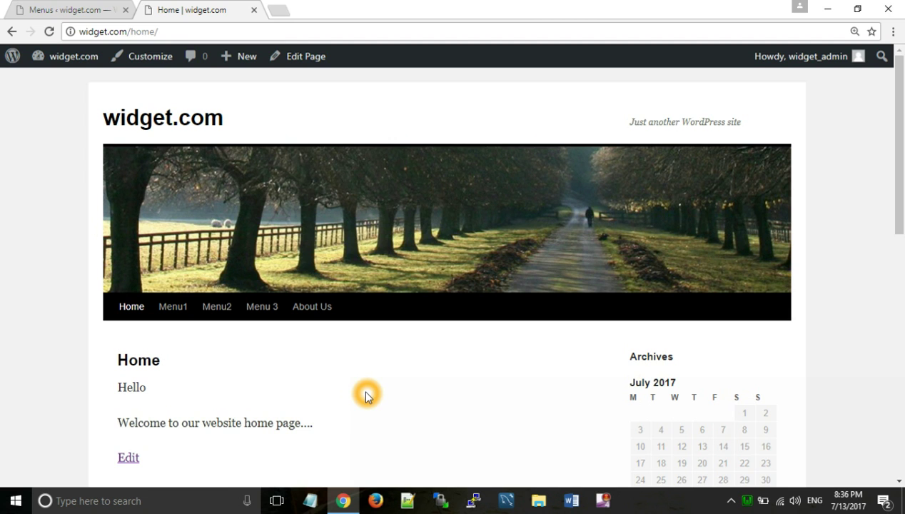
scroll(365, 397, "down", 2)
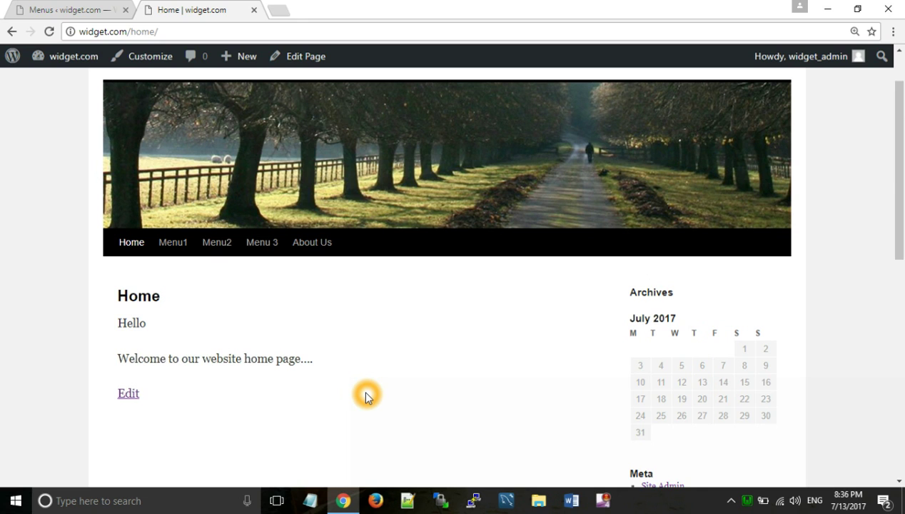
In the admin tab, open the post categories and try to add a new category named Blog.
left_click(48, 6)
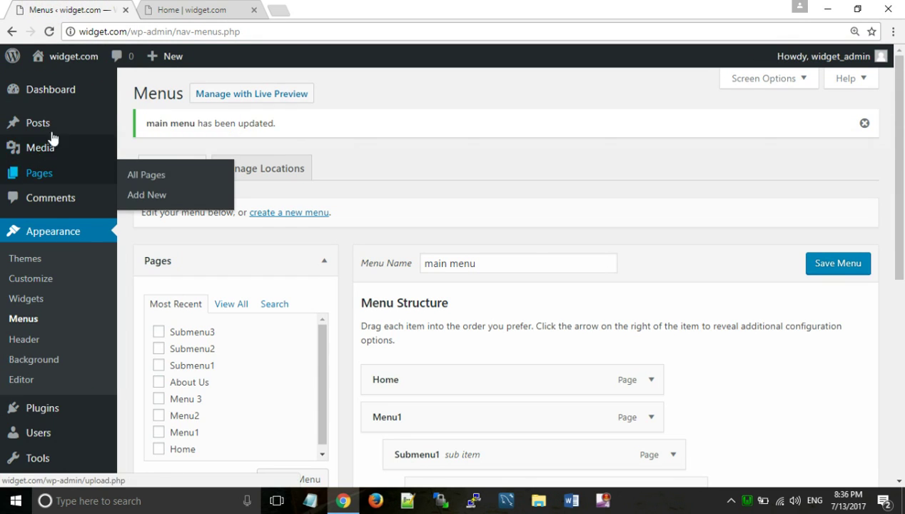
mouse_move(51, 123)
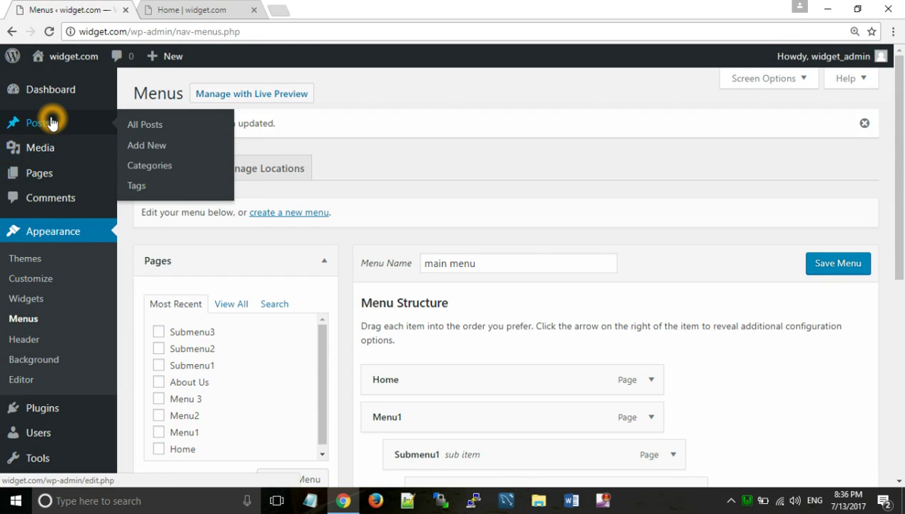
left_click(159, 171)
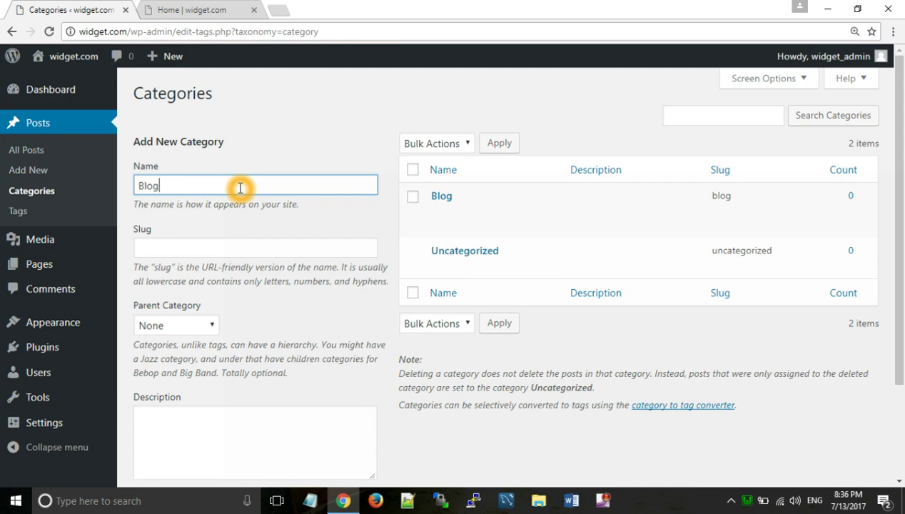
scroll(199, 434, "down", 3)
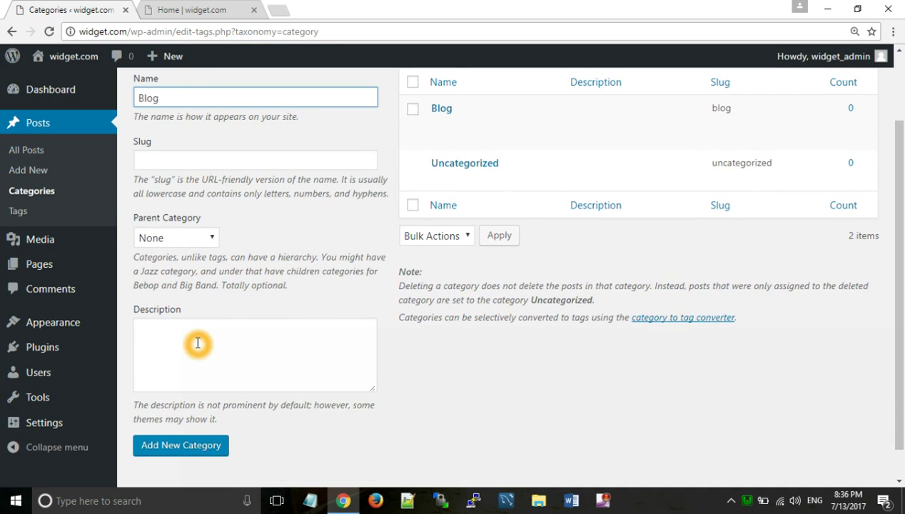
left_click(169, 438)
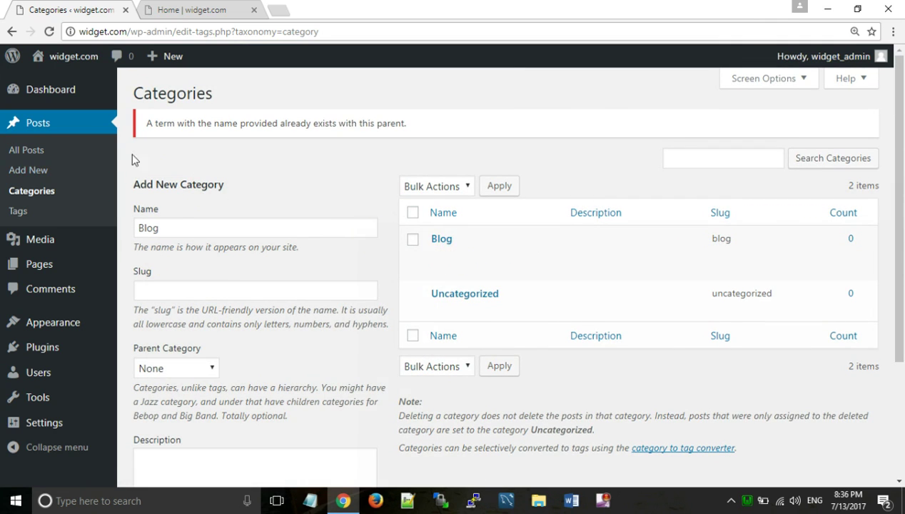
Start a new post titled Post1 with the body text "This is our first post...".
left_click(21, 173)
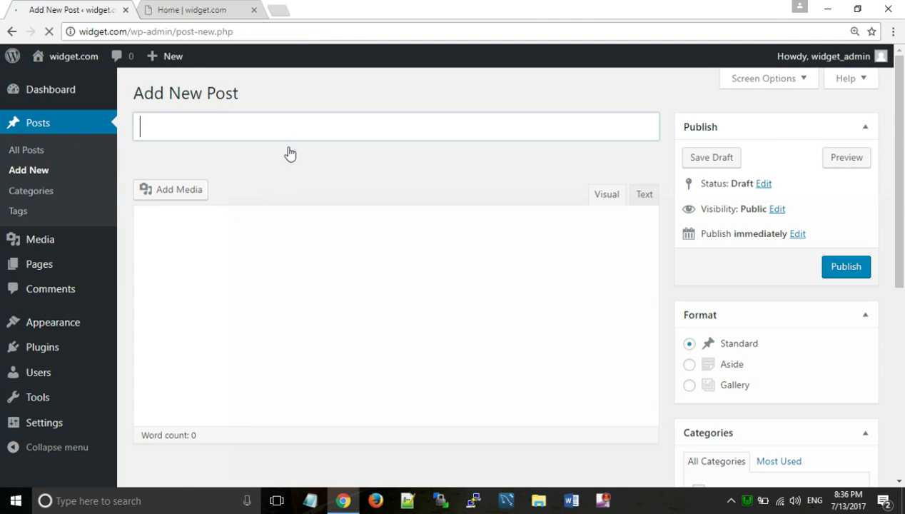
left_click(299, 134)
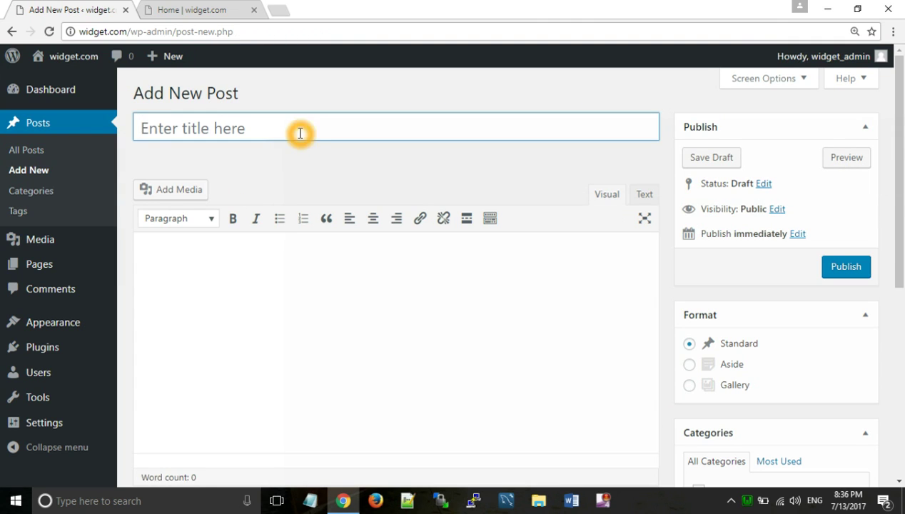
left_click(299, 134)
type("Post1")
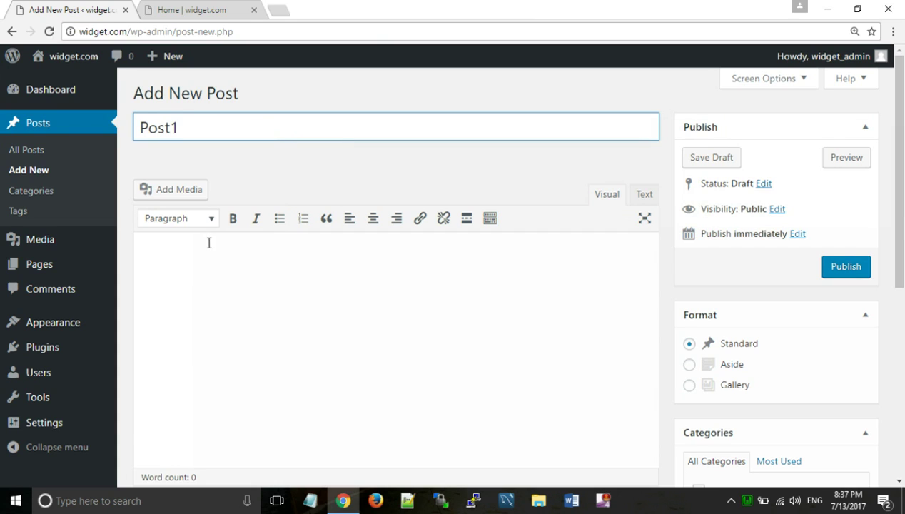
left_click(209, 243)
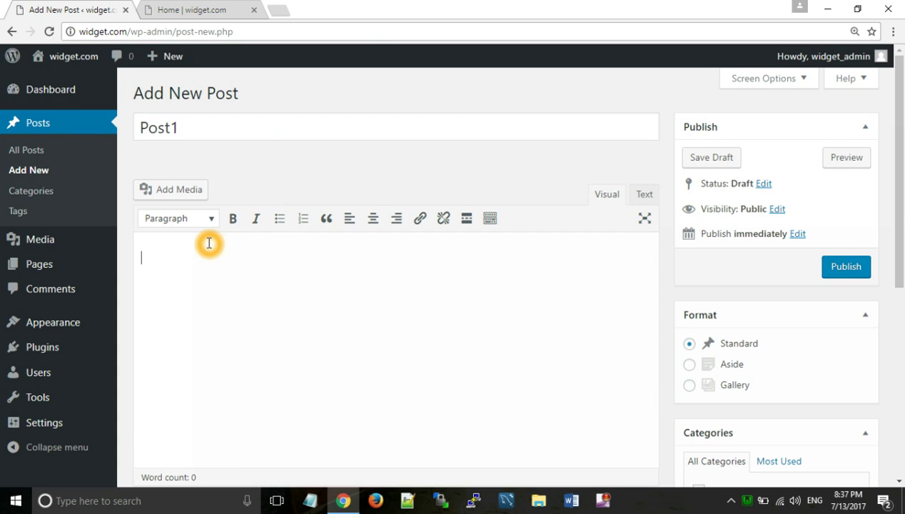
type("This is our first post...")
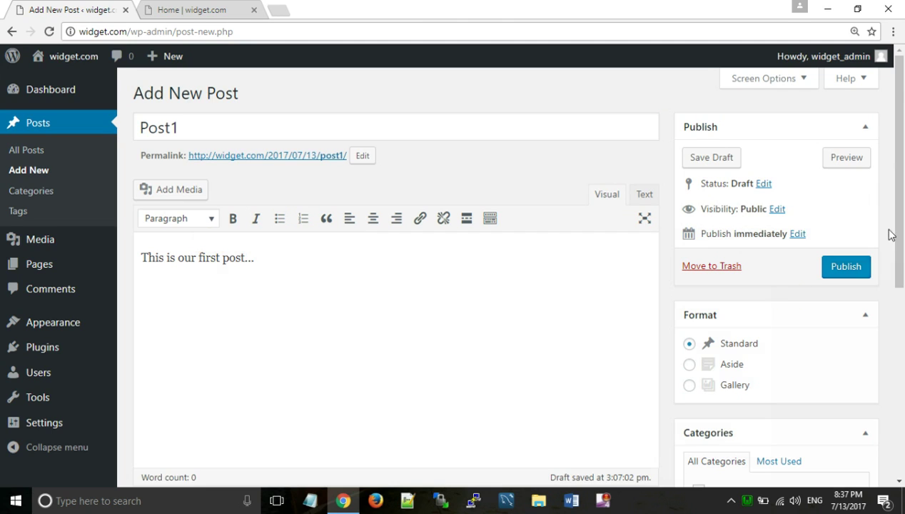
Assign the Post1 post to the Blog category.
left_click_drag(898, 191, 896, 247)
left_click(693, 361)
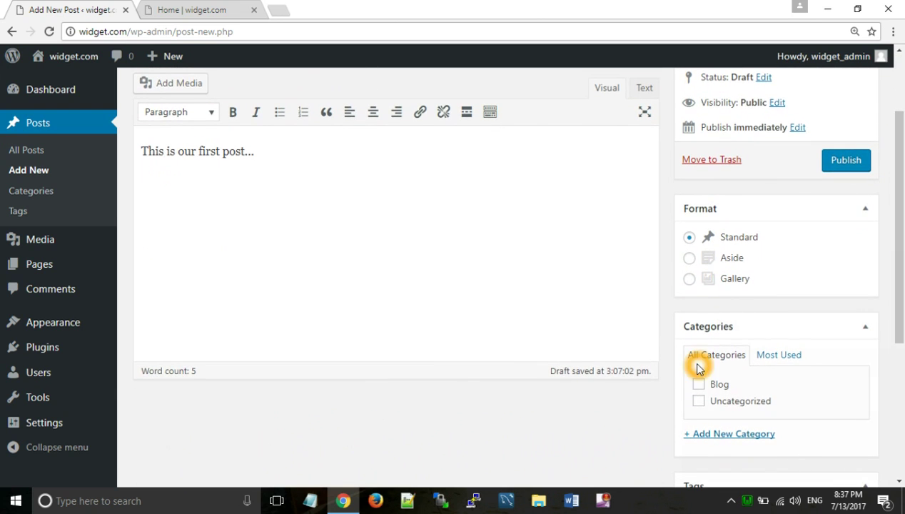
left_click(696, 388)
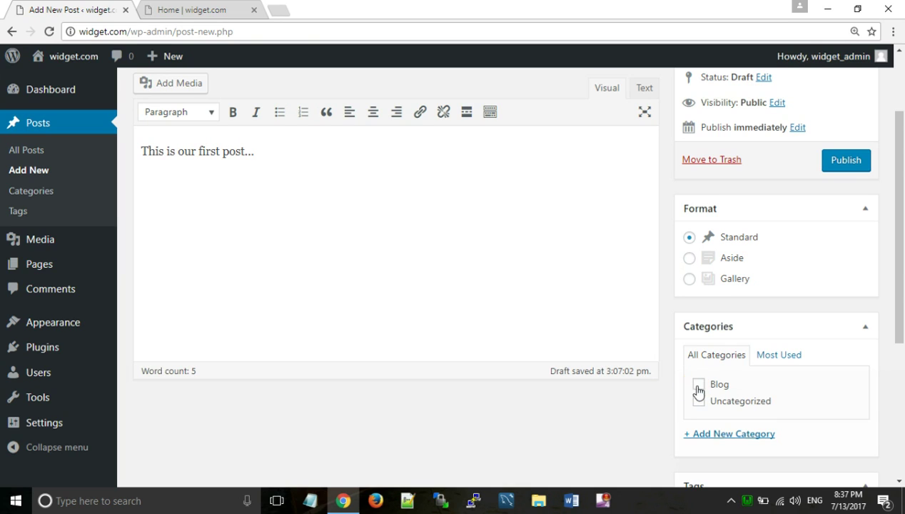
left_click(698, 385)
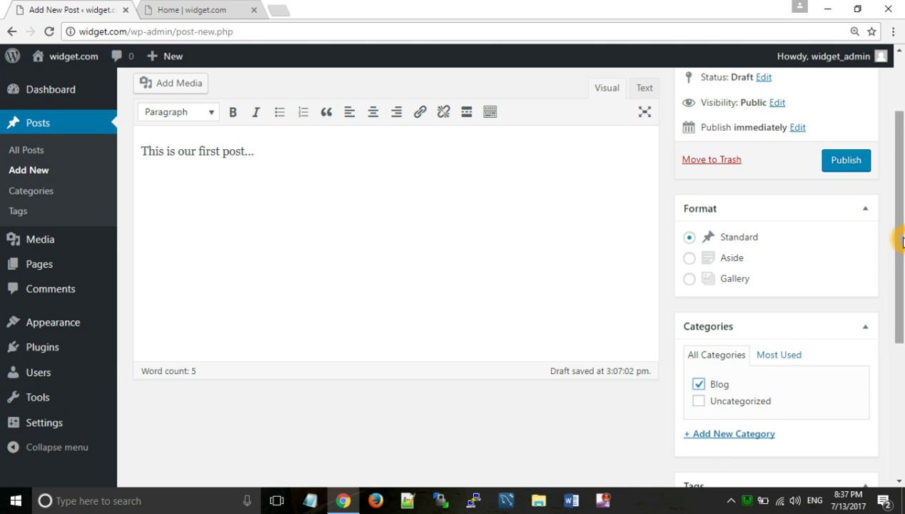
Set wordpress-1810453_960_720.jpg from the media library as Post1's featured image and publish the post.
left_click_drag(902, 242, 892, 335)
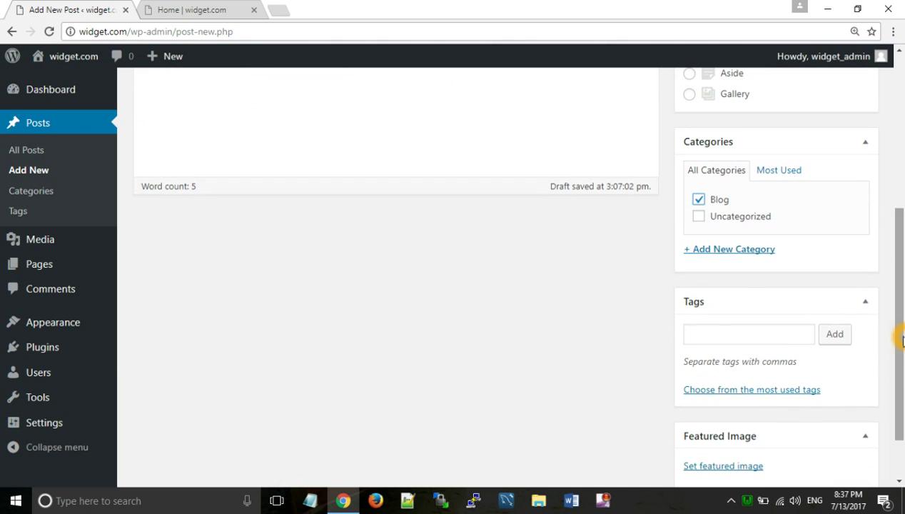
left_click(699, 467)
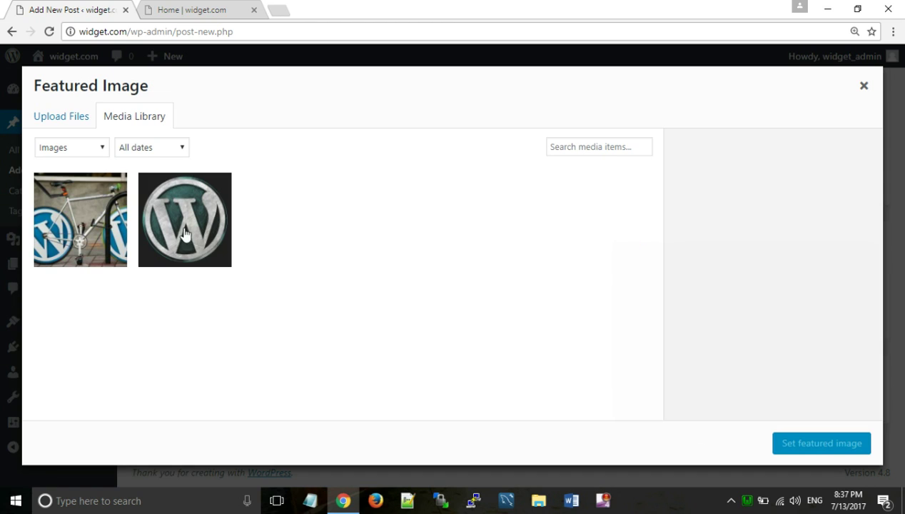
left_click(184, 233)
left_click(183, 232)
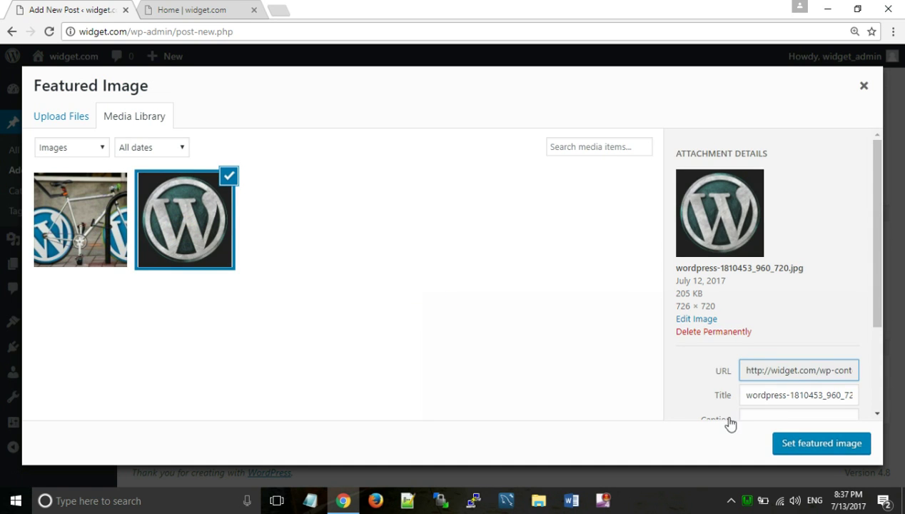
left_click(817, 440)
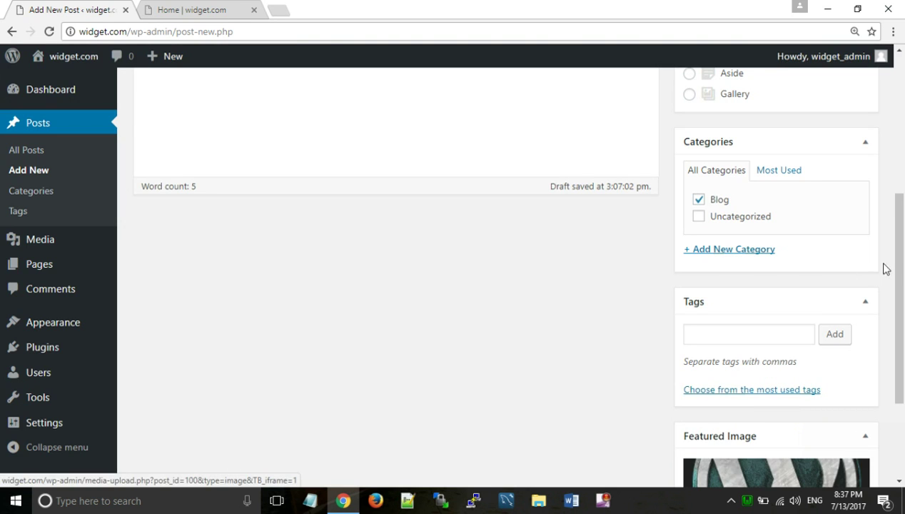
left_click_drag(898, 280, 901, 139)
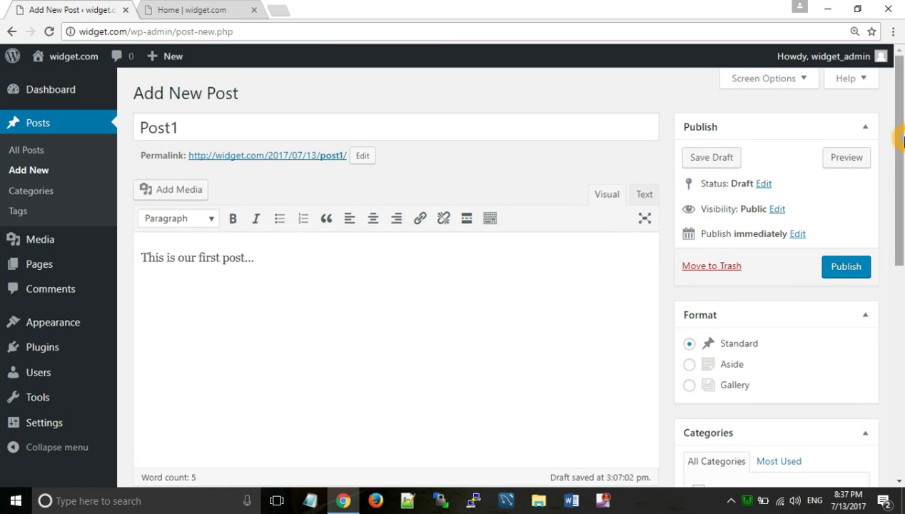
left_click(844, 268)
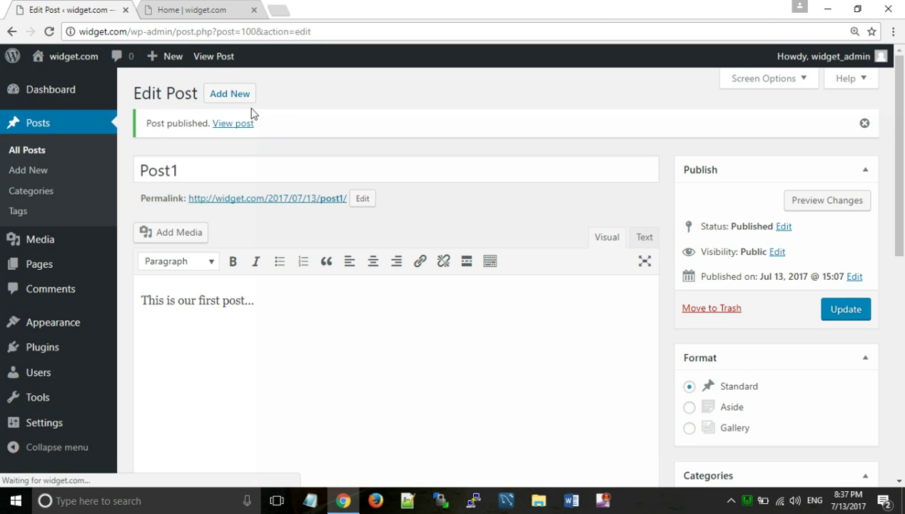
Start another post titled Post2 with the body text "This is our Second Post.." and assign it to the Blog category.
left_click(238, 95)
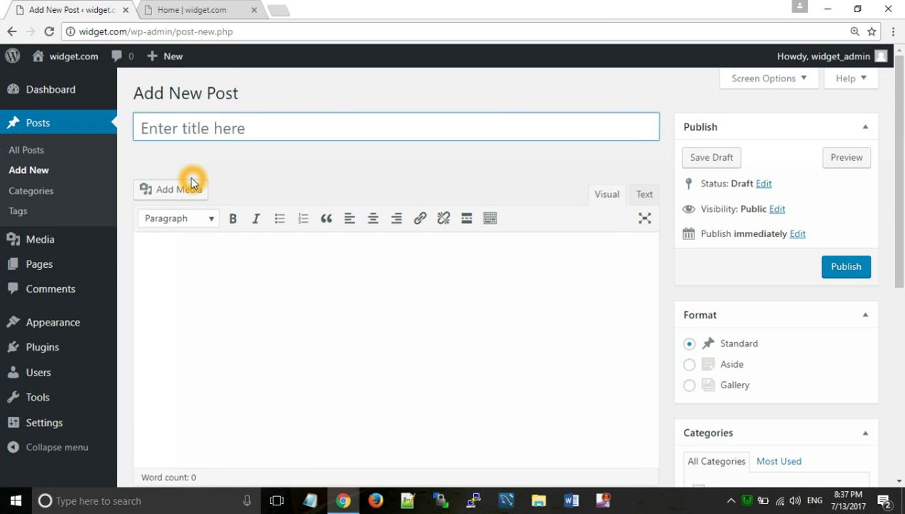
type("Post2")
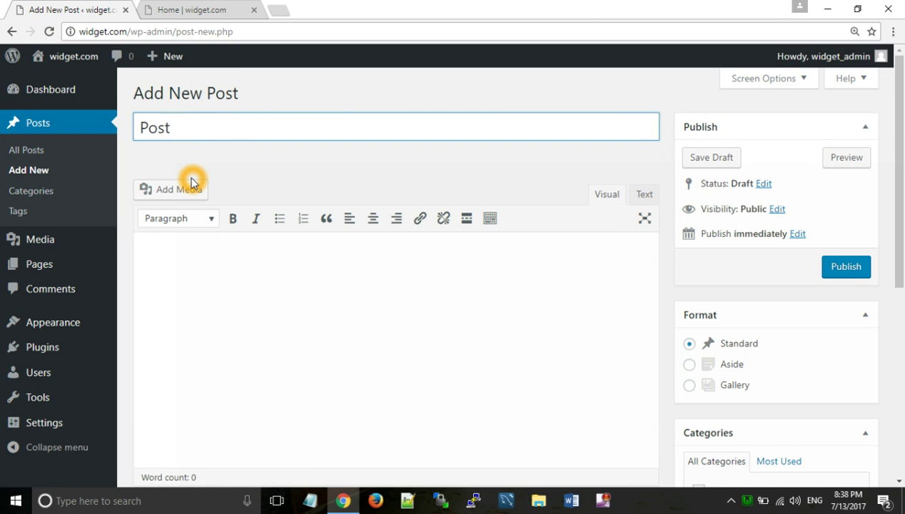
left_click(175, 256)
type("This is our Second Post..")
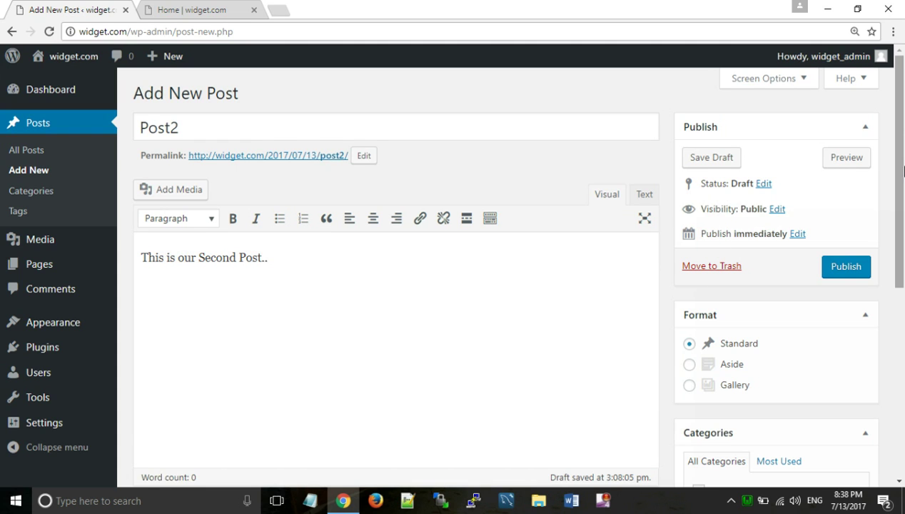
left_click_drag(893, 178, 901, 338)
left_click(704, 288)
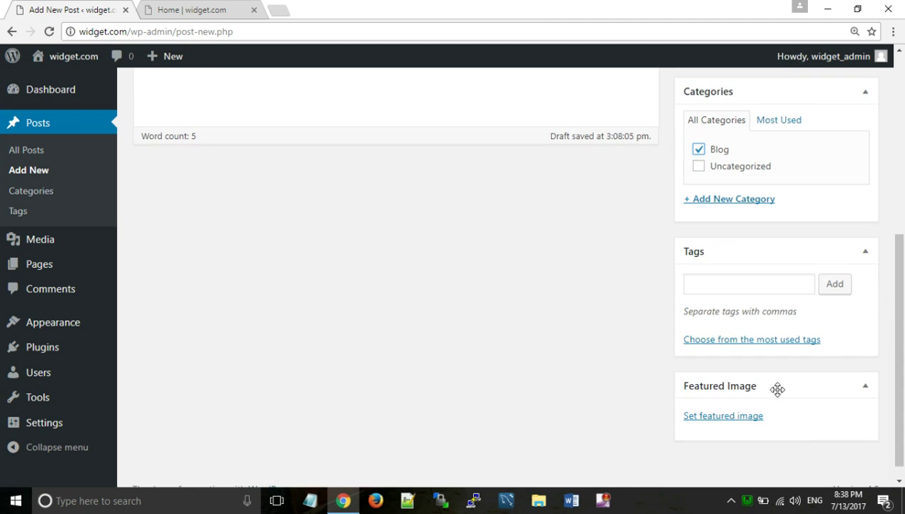
Set wordpress-973439_960_720.jpg from the media library as Post2's featured image and publish the post.
left_click(734, 417)
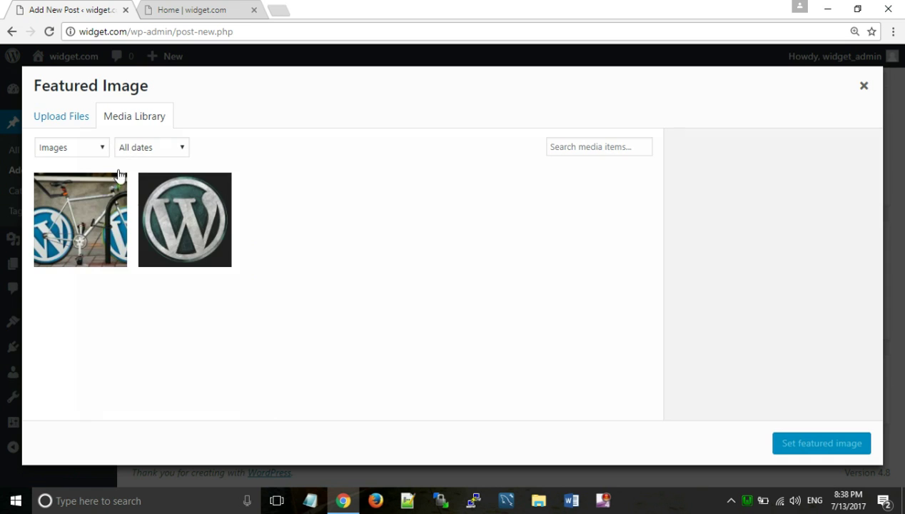
left_click(89, 222)
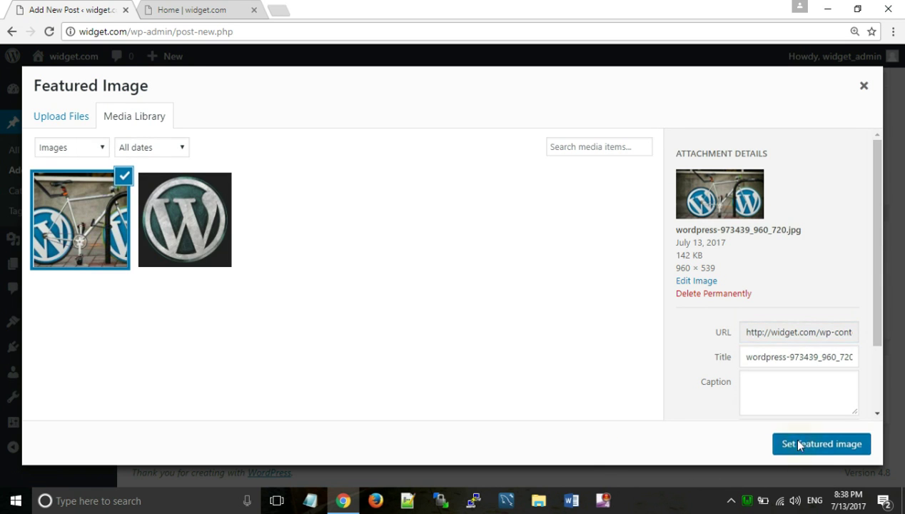
left_click(797, 446)
scroll(620, 203, "up", 5)
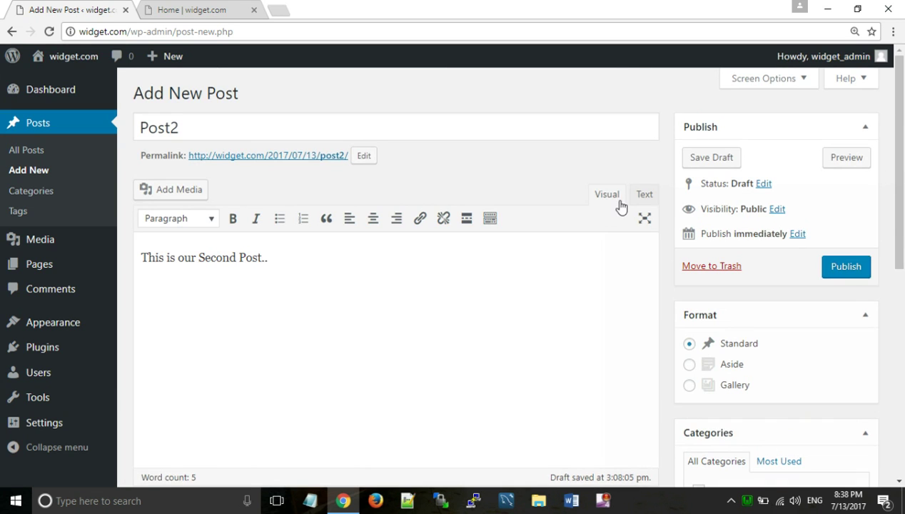
left_click(855, 277)
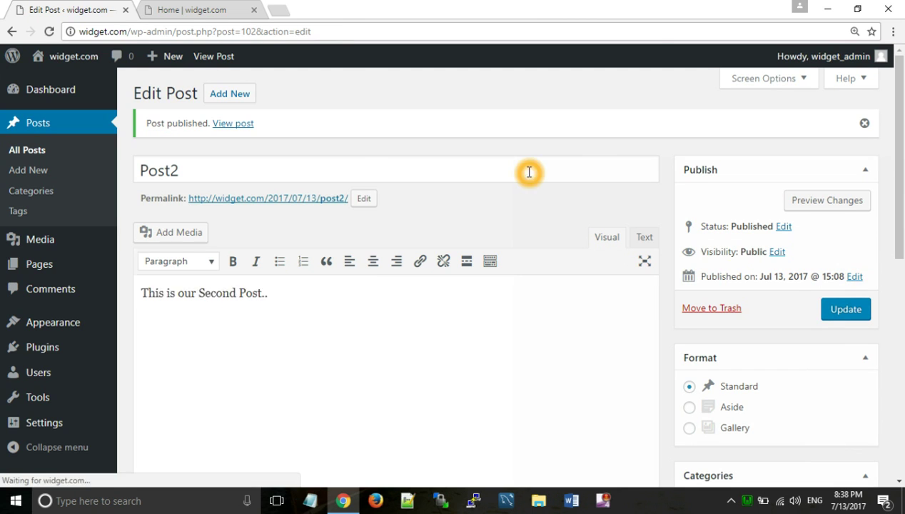
Reload the live site's Home page and check the recent posts listed there.
left_click(202, 9)
left_click(47, 32)
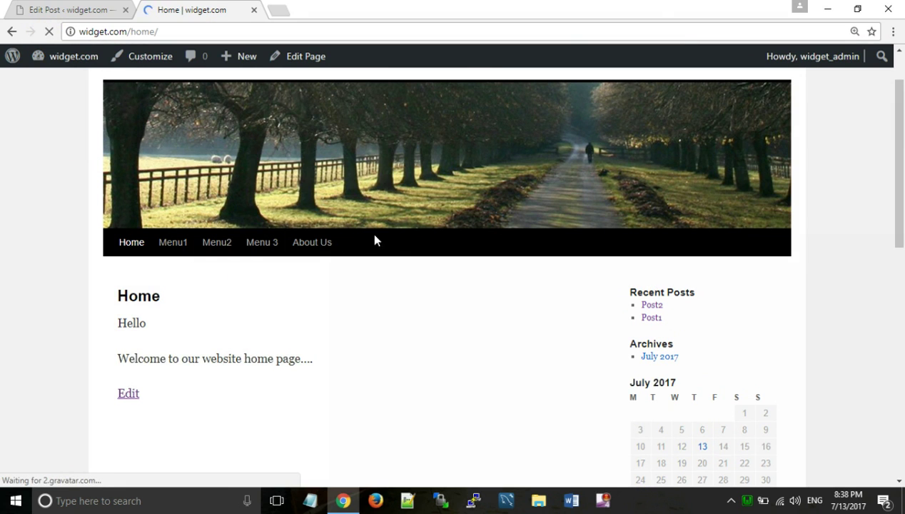
Return to the dashboard, open the menu editor for main menu and expand the custom link options.
left_click(71, 8)
mouse_move(61, 337)
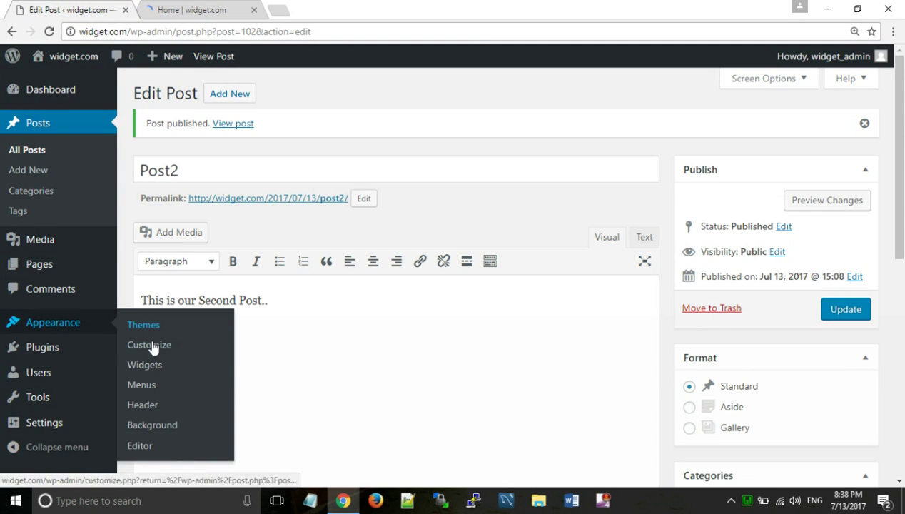
left_click(143, 386)
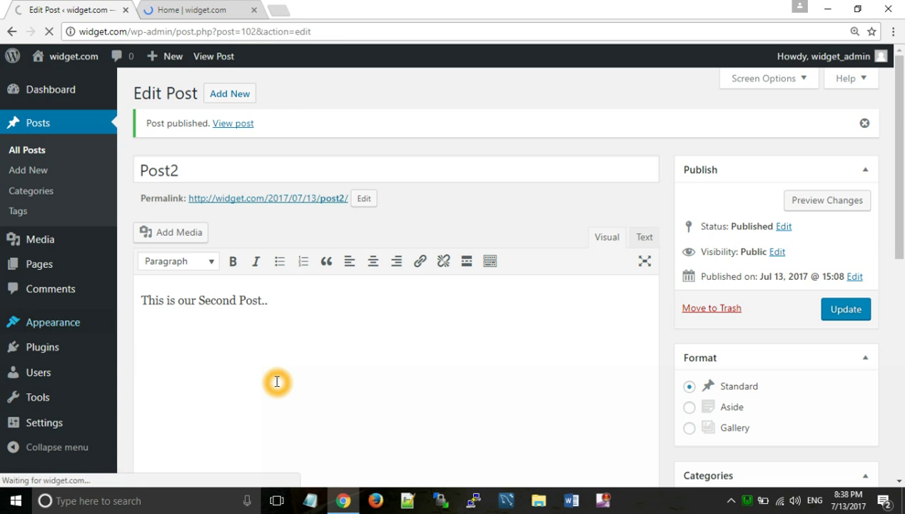
scroll(278, 380, "down", 1)
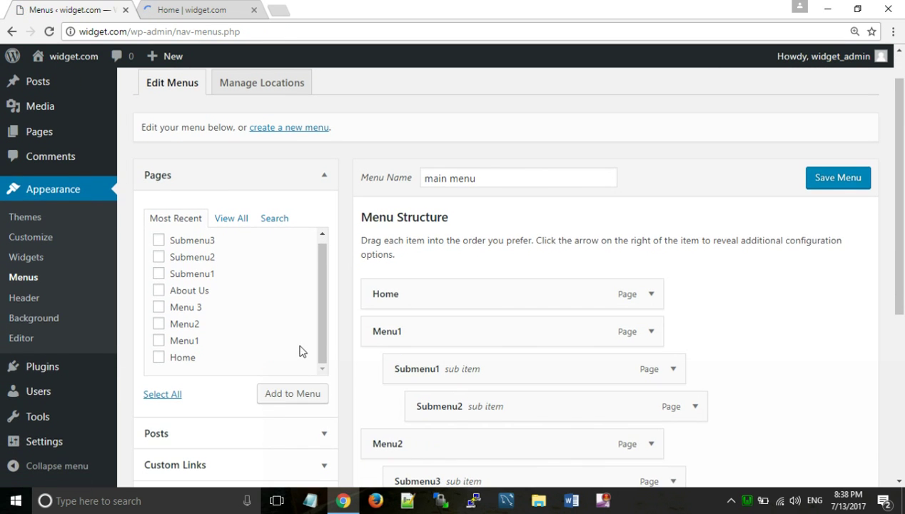
scroll(118, 105, "down", 1)
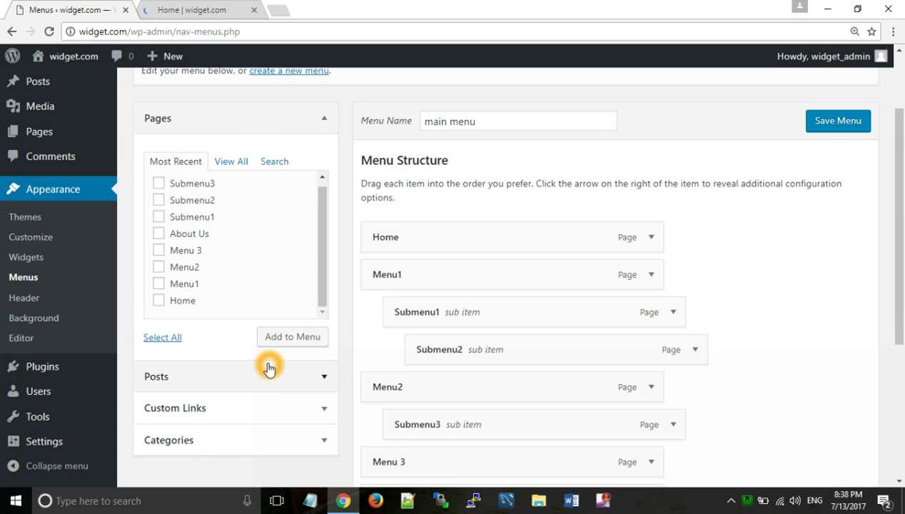
scroll(268, 365, "down", 2)
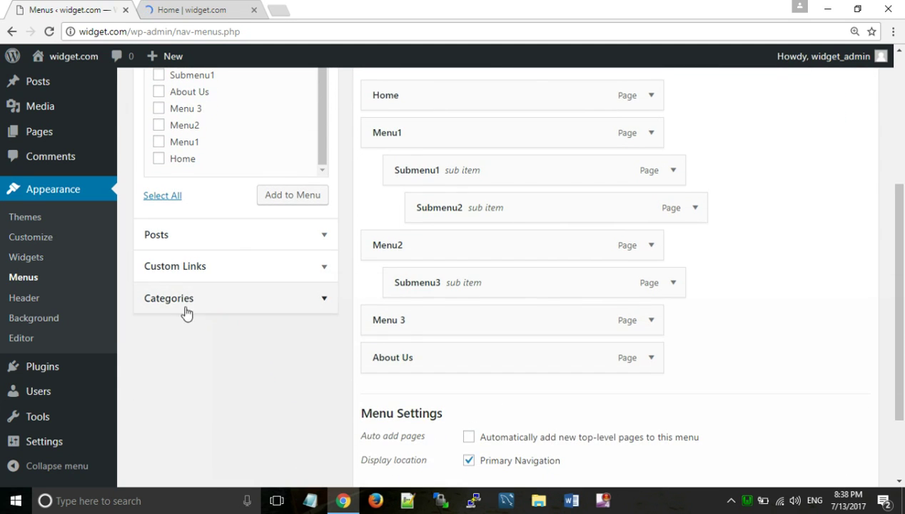
left_click(222, 276)
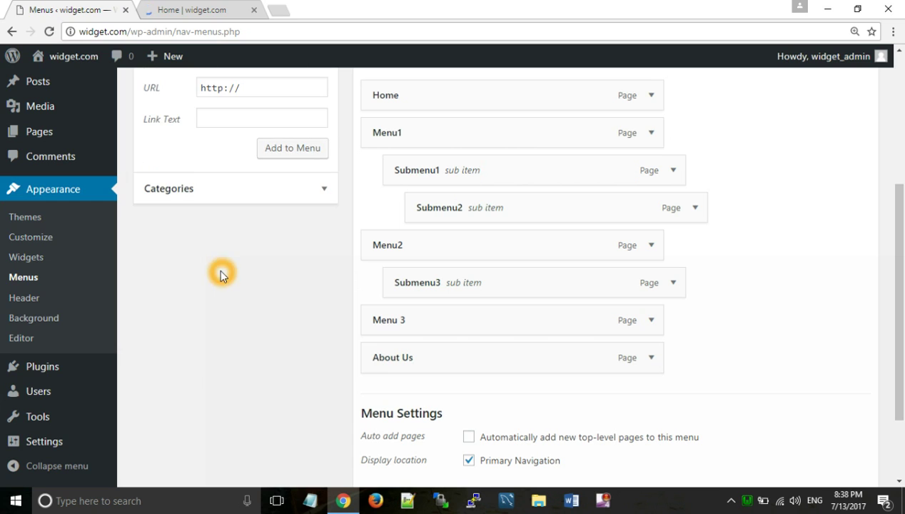
Add a custom link with the text "Follow Us" and the URL # to main menu.
left_click(197, 165)
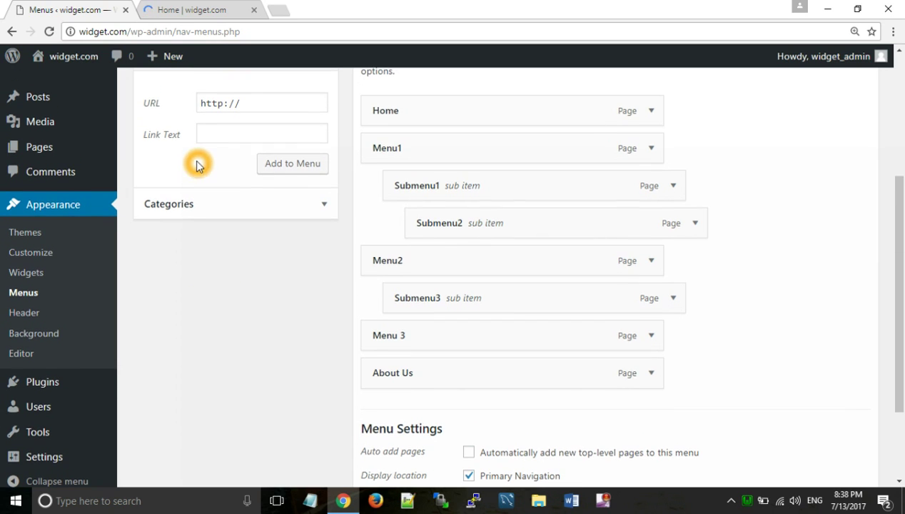
left_click(225, 134)
type("Follow Us")
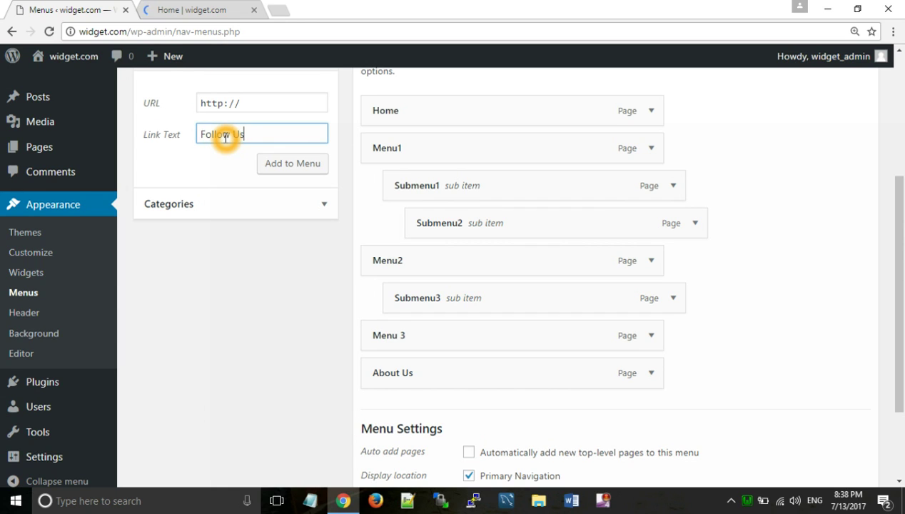
left_click_drag(251, 104, 176, 98)
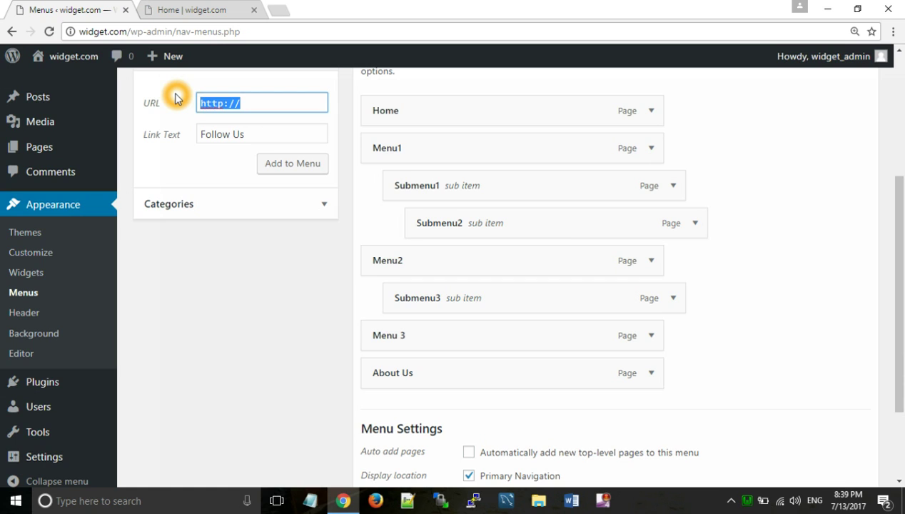
left_click(242, 104)
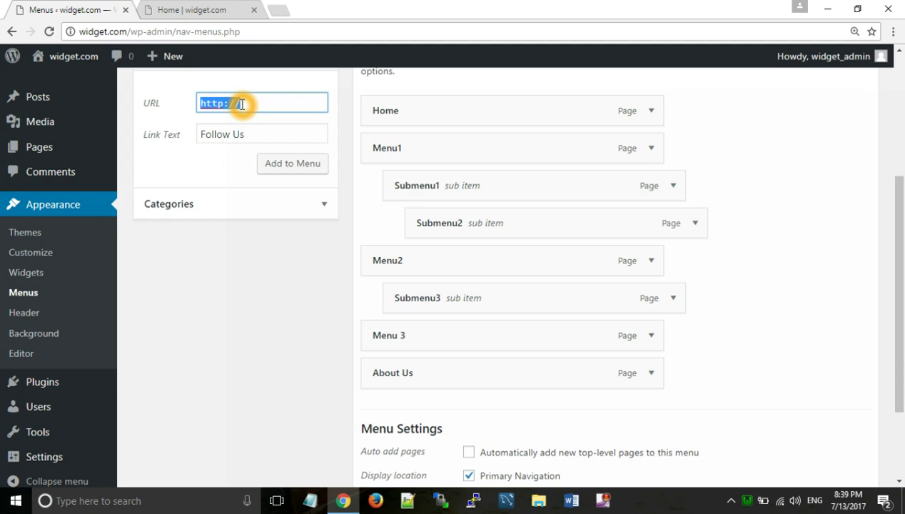
type("#")
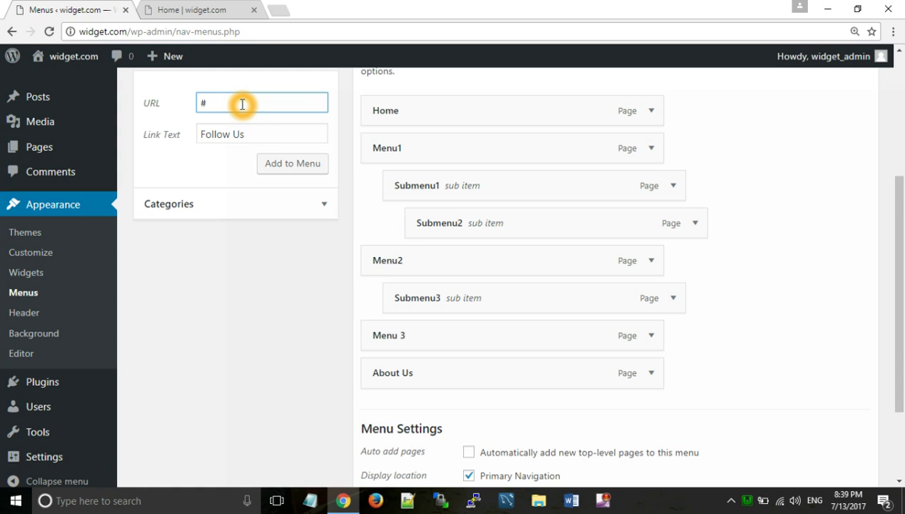
left_click(298, 168)
scroll(433, 283, "down", 1)
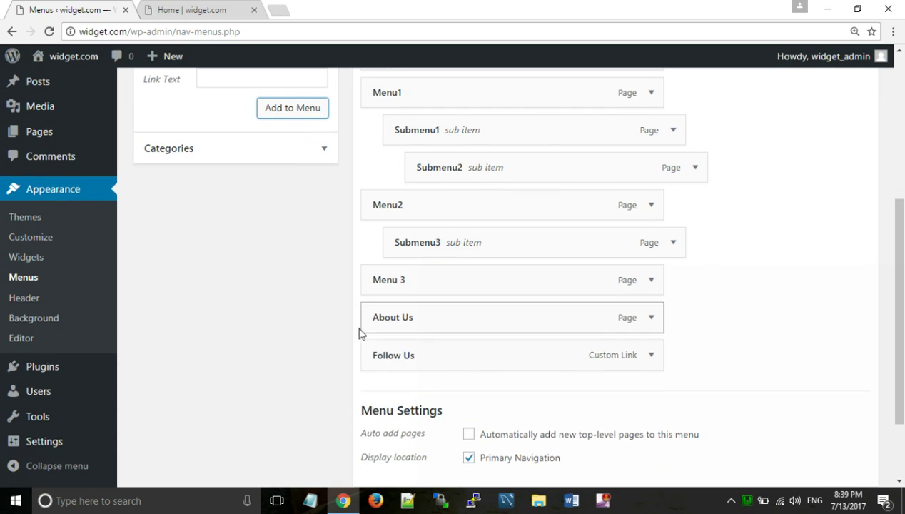
Add the Blog category to main menu and save the menu.
scroll(281, 293, "up", 3)
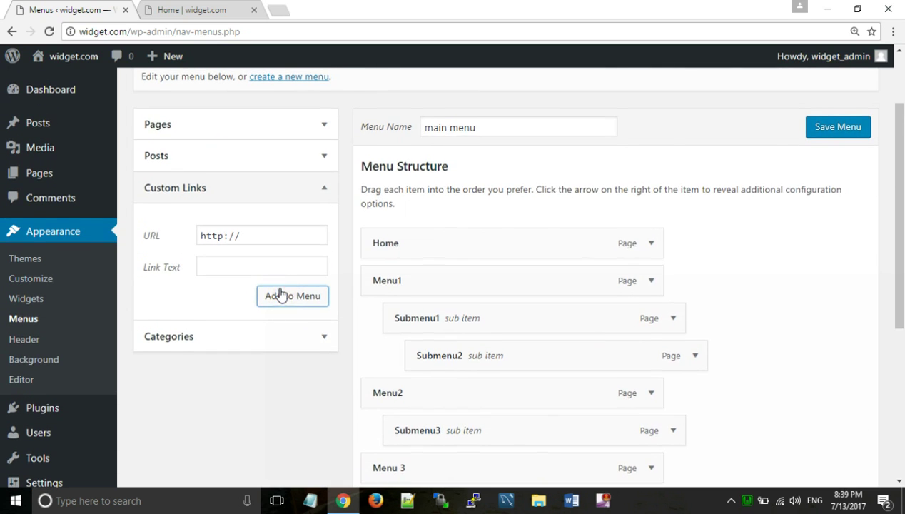
scroll(281, 294, "up", 1)
left_click(316, 223)
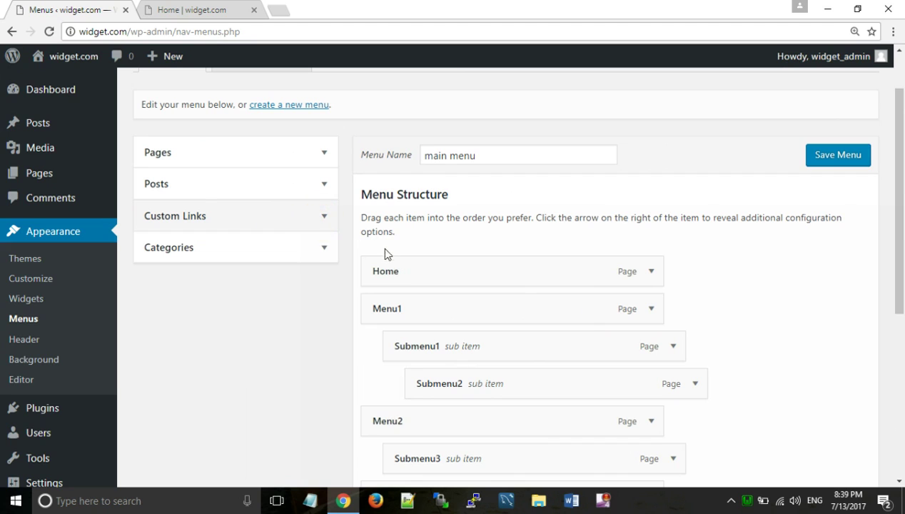
left_click(325, 251)
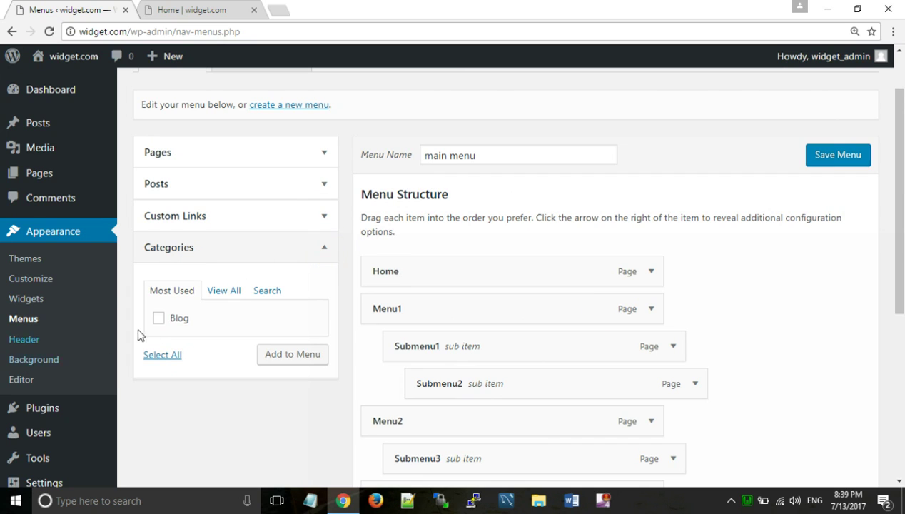
left_click(158, 319)
left_click(299, 355)
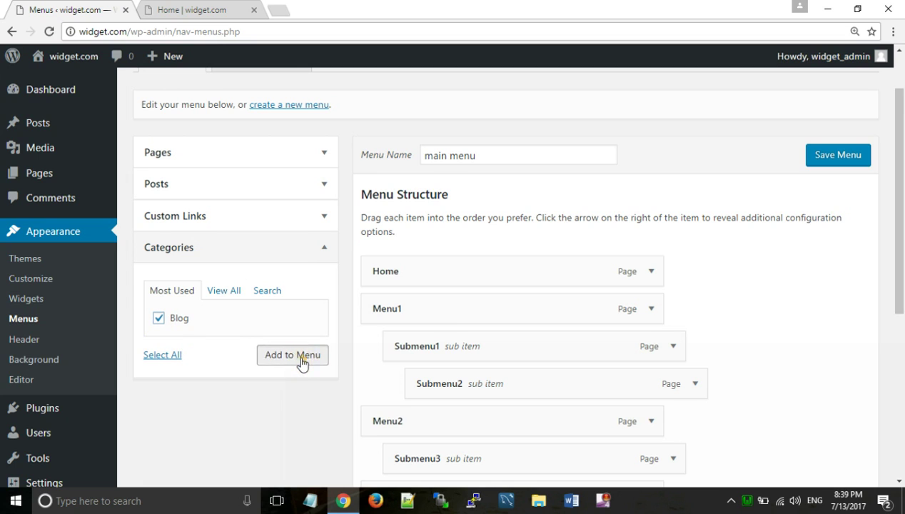
left_click(301, 359)
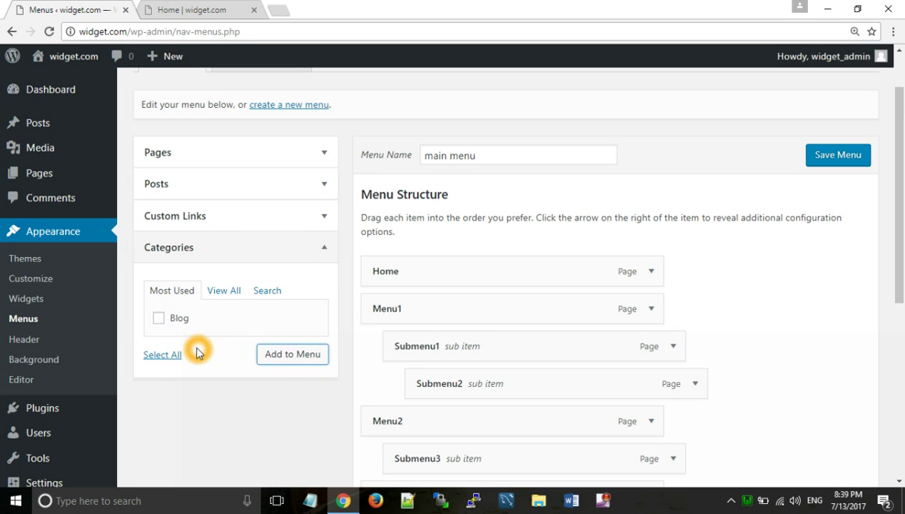
left_click(217, 295)
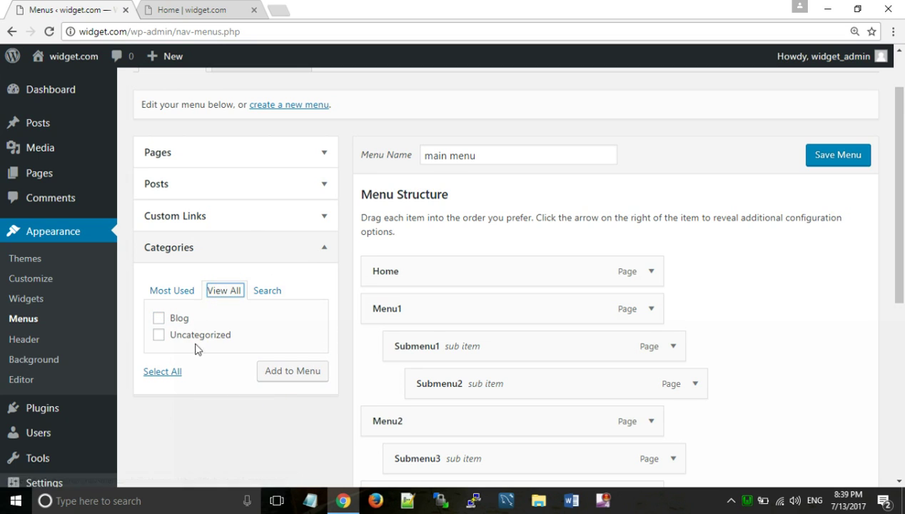
scroll(432, 310, "down", 5)
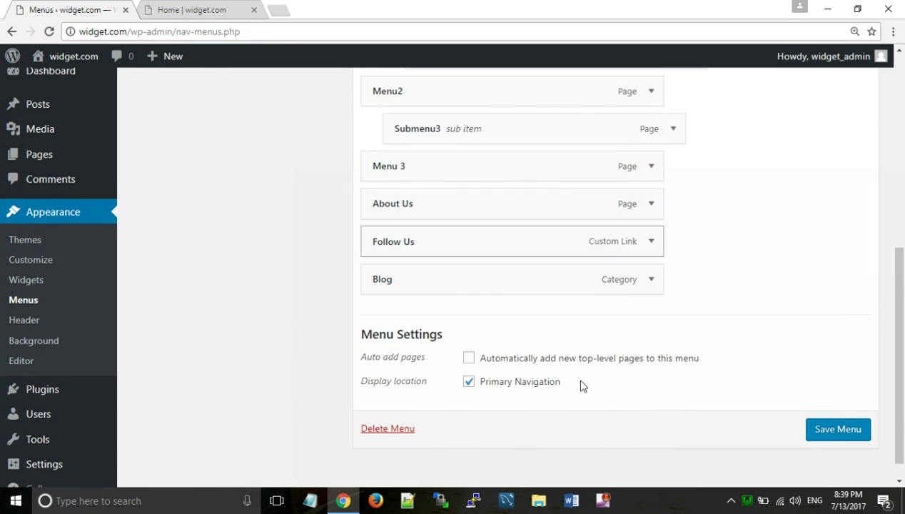
left_click(858, 433)
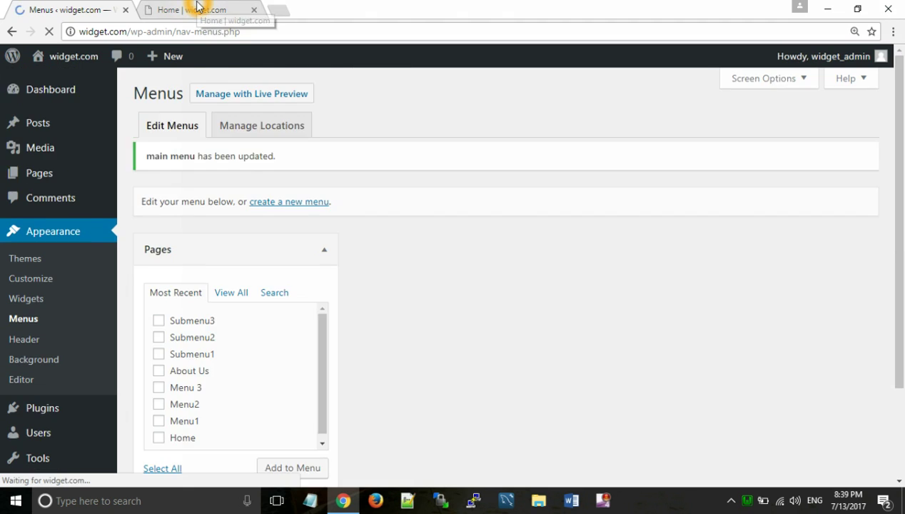
Reload the live site's Home page and check the Follow Us and Blog items in the navigation bar.
left_click(197, 7)
left_click(48, 32)
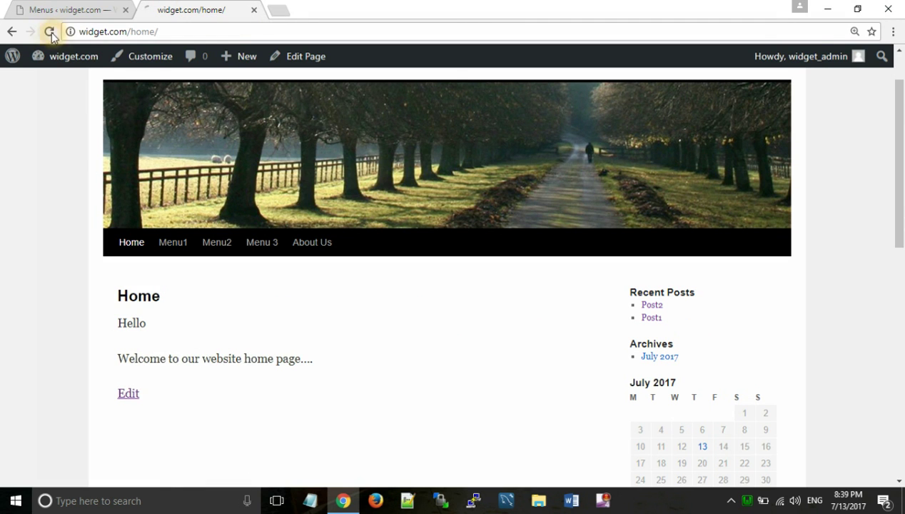
mouse_move(212, 253)
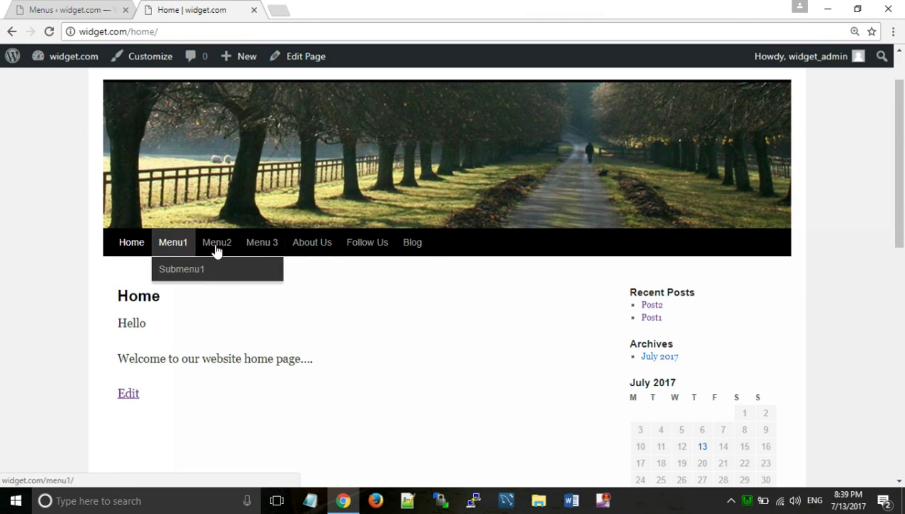
left_click(410, 252)
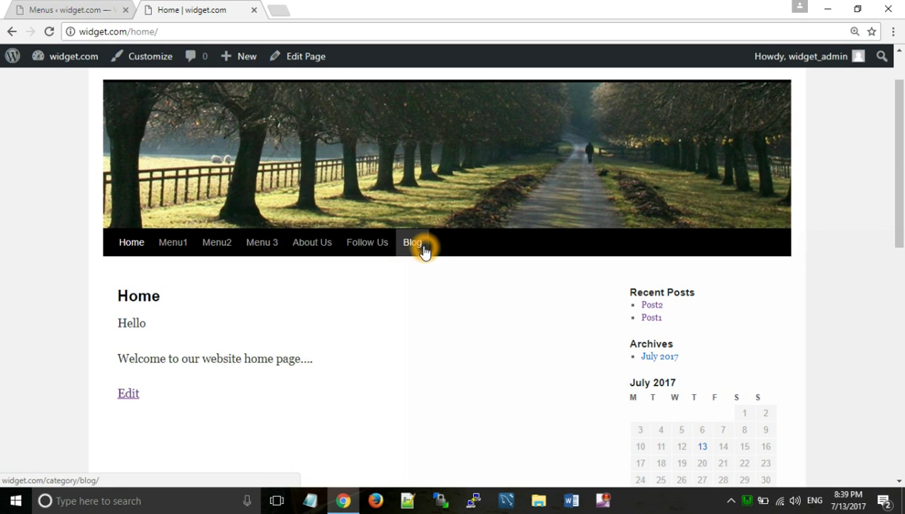
Reorder main menu so that Blog, Follow Us and About Us follow Menu 3 in that order, and save it.
left_click(71, 10)
left_click(326, 323)
scroll(326, 328, "down", 5)
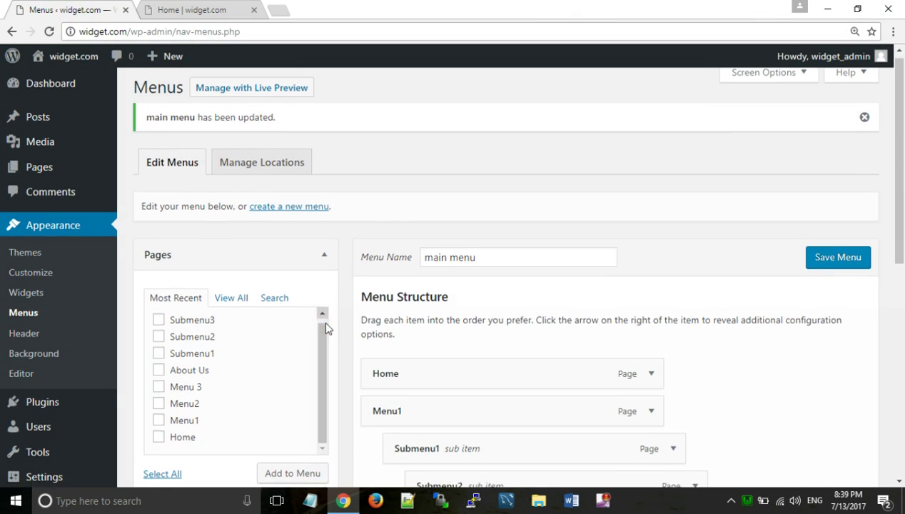
left_click_drag(428, 351, 431, 327)
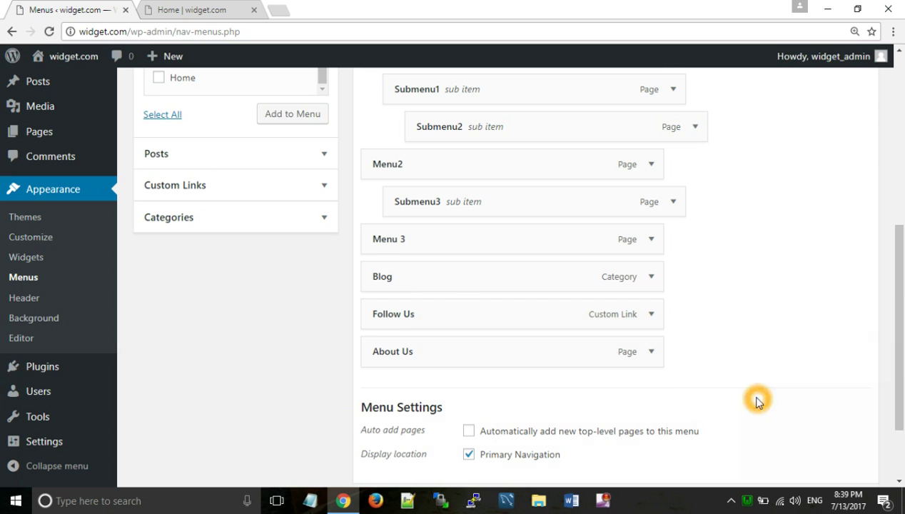
scroll(891, 321, "down", 3)
left_click(819, 406)
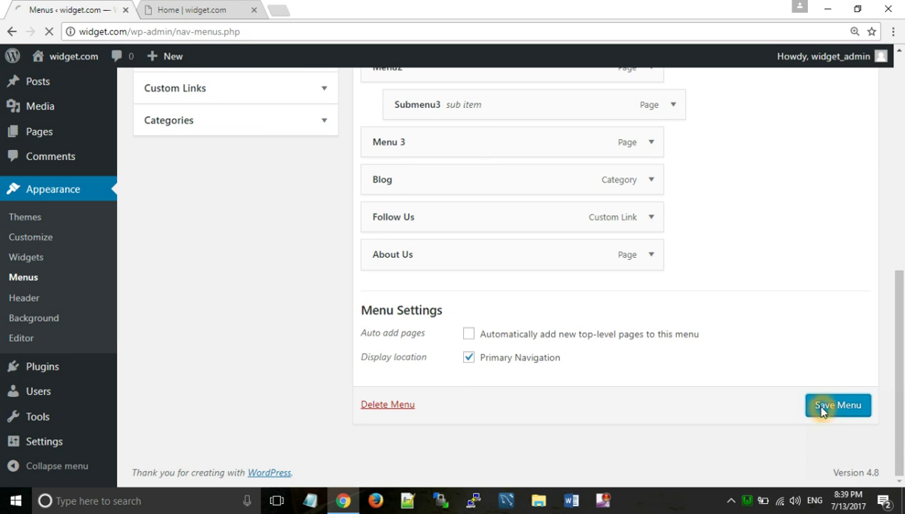
Reload the live Home page to check the new menu order and open the About Us page.
left_click(185, 7)
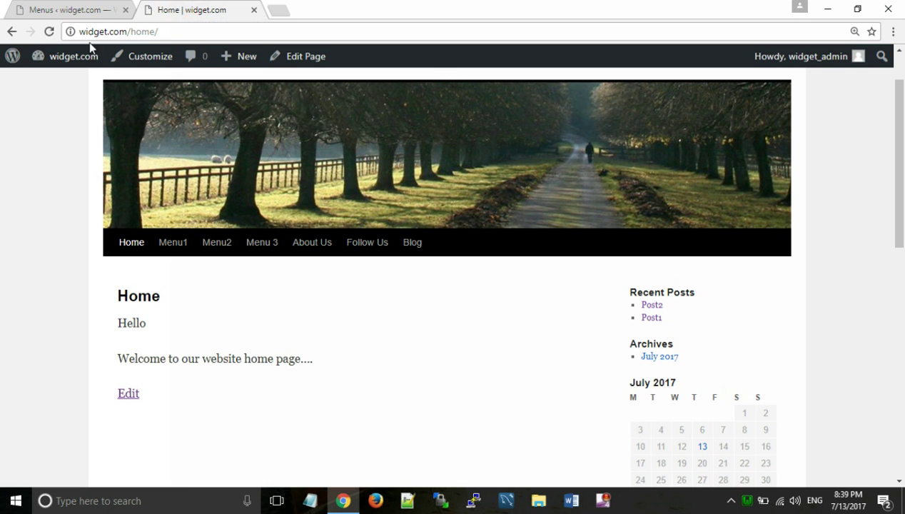
left_click(45, 33)
left_click(173, 145)
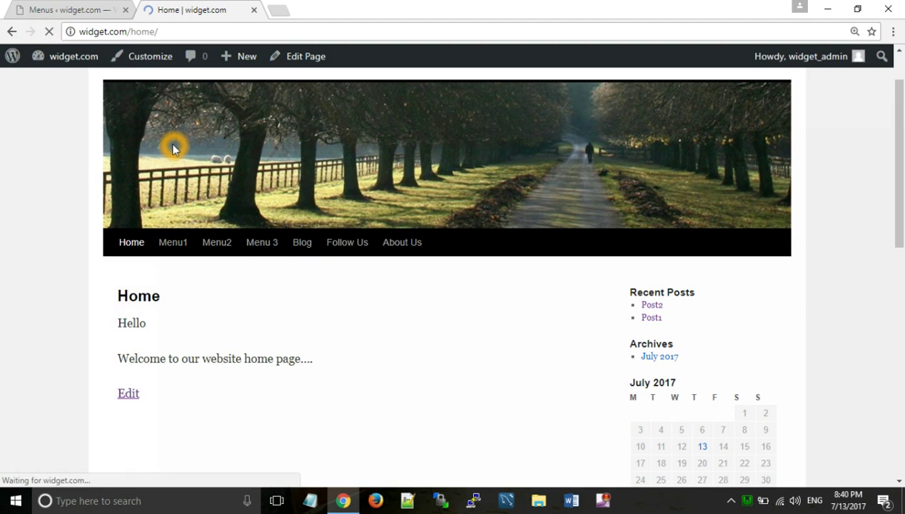
left_click(399, 243)
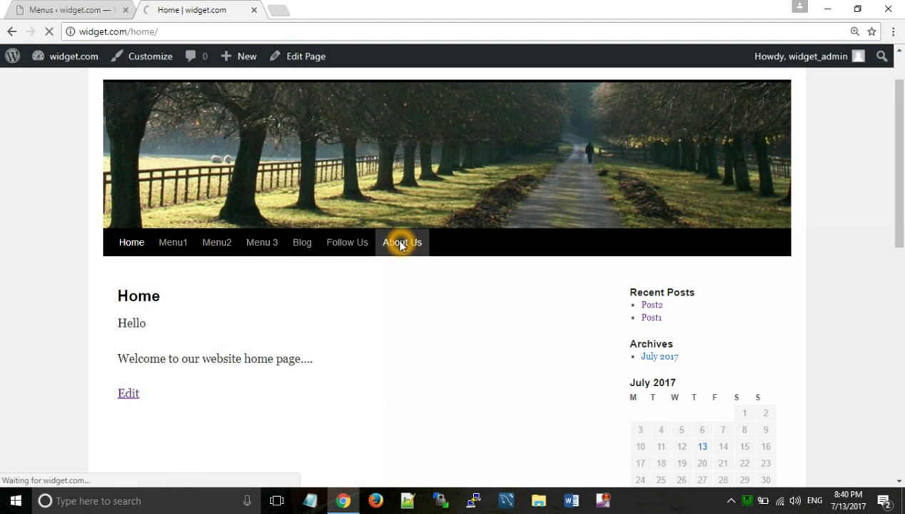
mouse_move(216, 306)
left_click(212, 331)
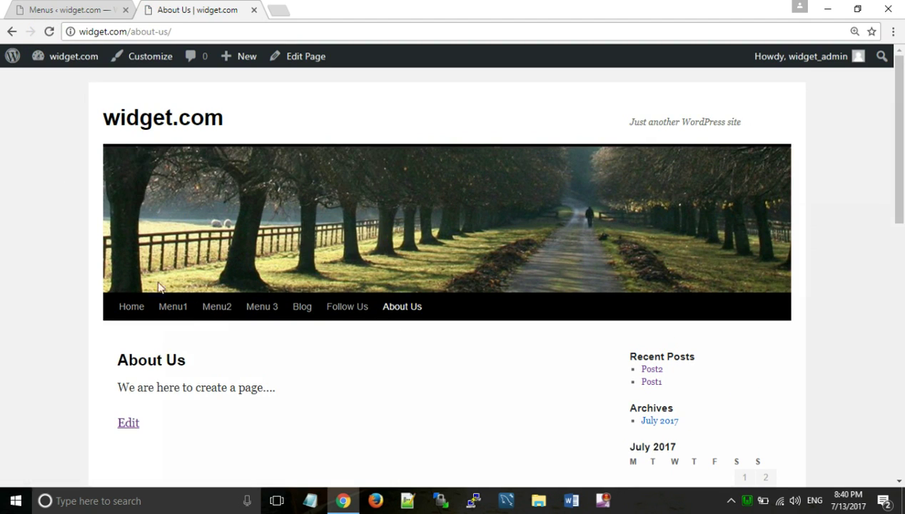
Open the Submenu1 page under Menu1 on the live site and look through its content.
left_click(130, 307)
left_click(158, 308)
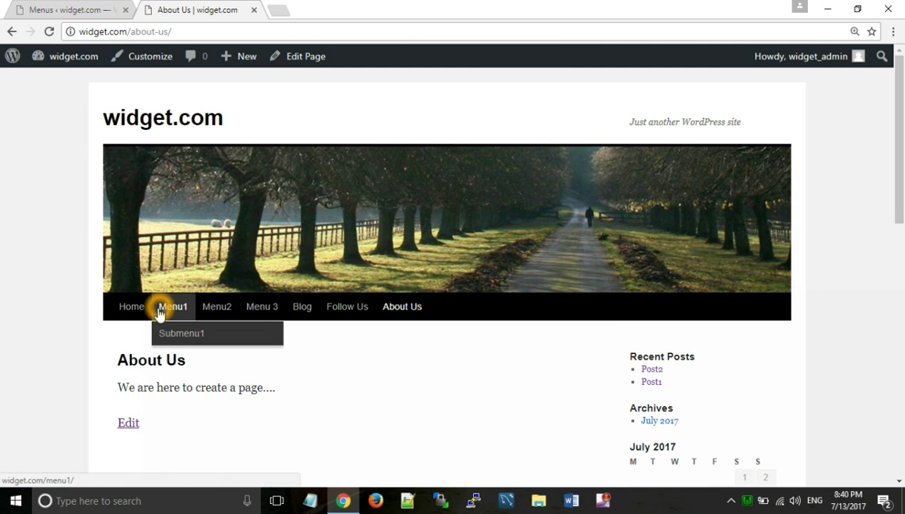
mouse_move(162, 337)
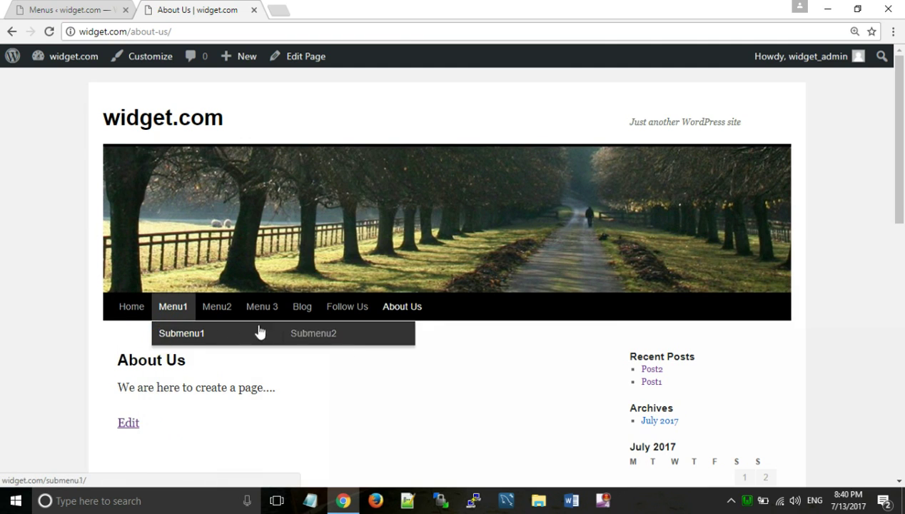
left_click(181, 333)
scroll(181, 343, "down", 2)
scroll(180, 342, "down", 2)
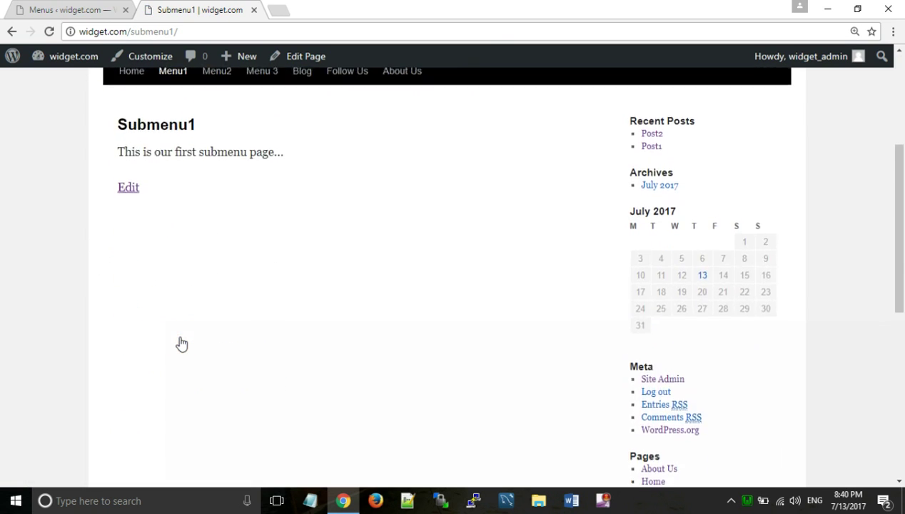
scroll(181, 342, "up", 4)
Test the Follow Us link on the live site and highlight the # in the page address.
left_click(348, 308)
left_click(348, 308)
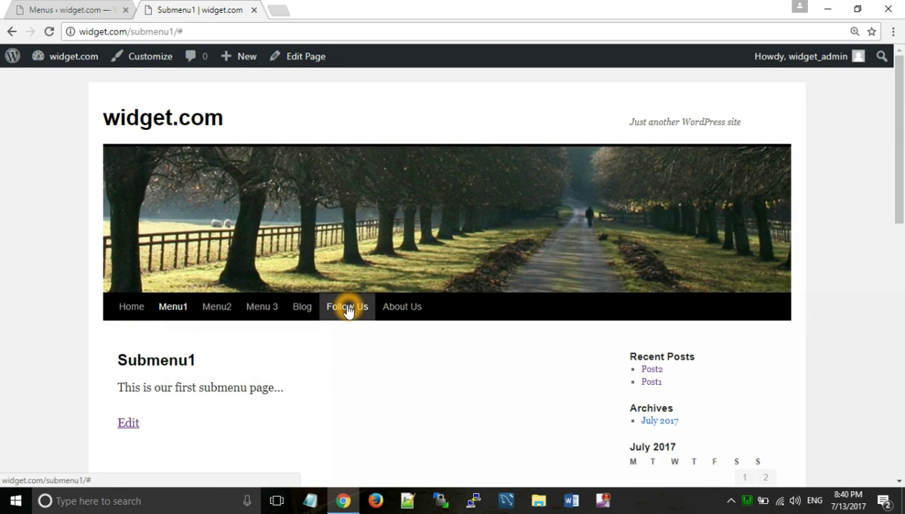
double_click(180, 32)
Open the Blog category page from the navigation menu, review its posts and open Post2.
left_click(297, 312)
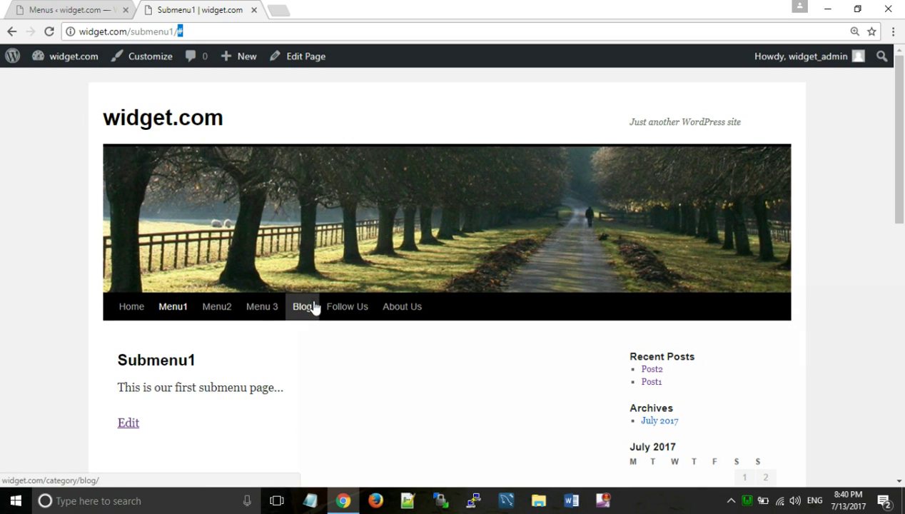
left_click(305, 308)
left_click(258, 391)
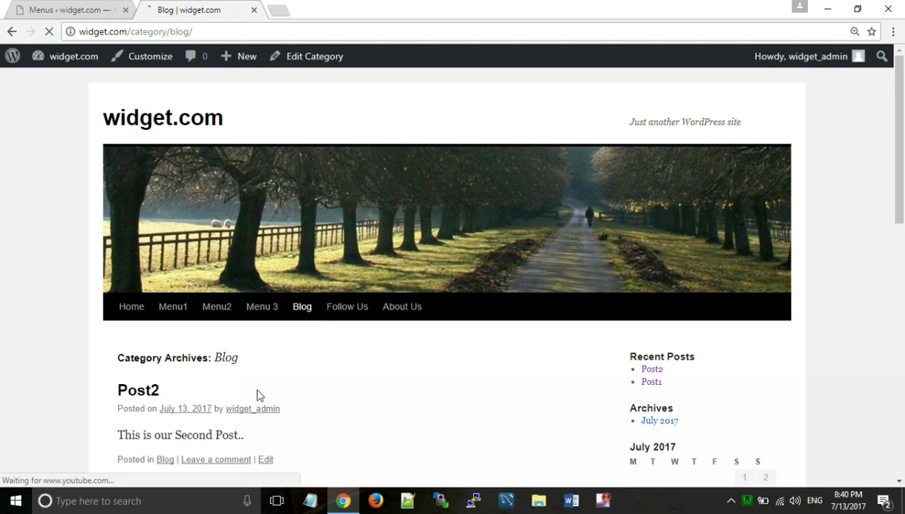
scroll(258, 395, "down", 2)
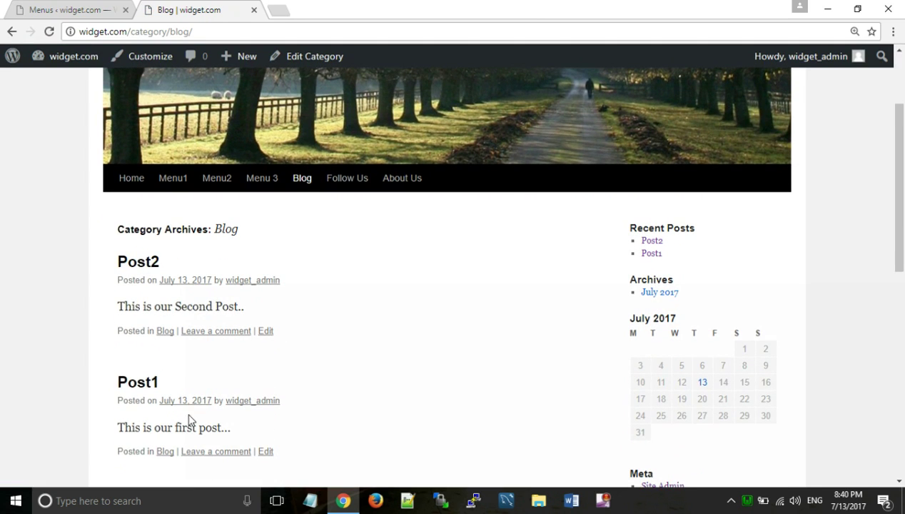
left_click(157, 262)
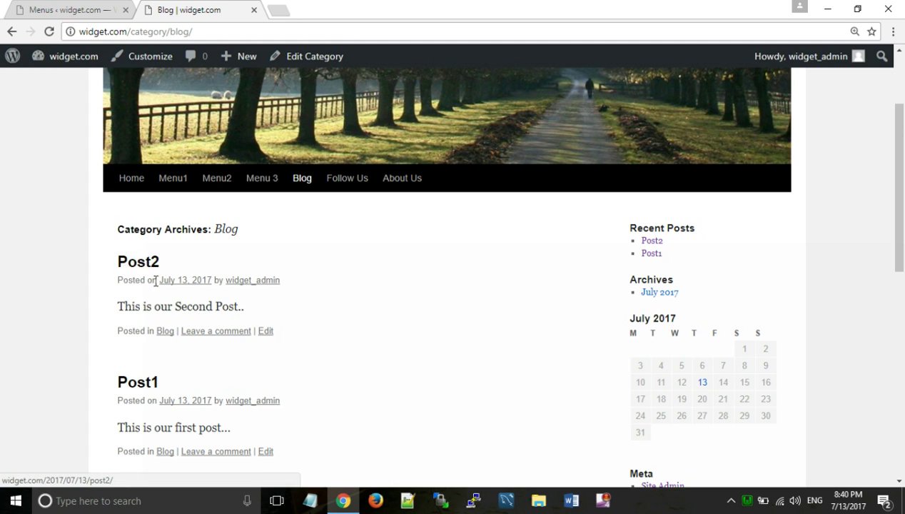
left_click(130, 379)
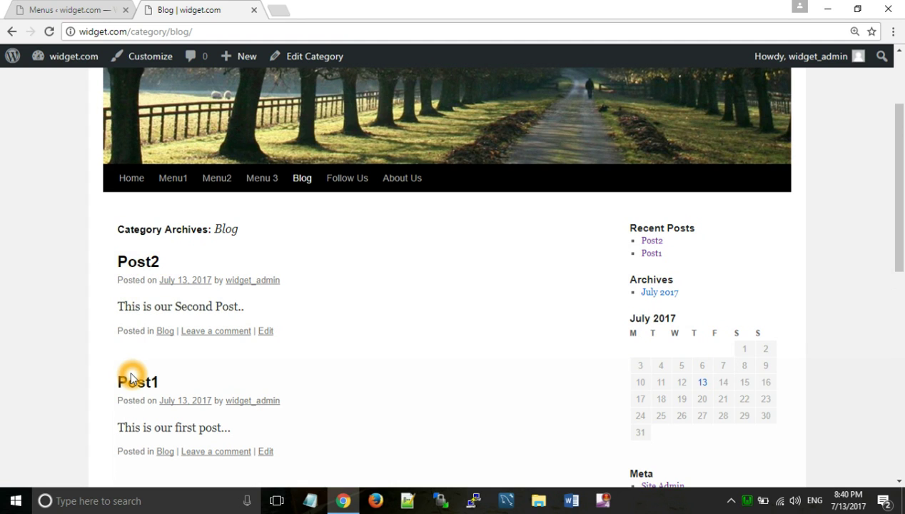
left_click(145, 264)
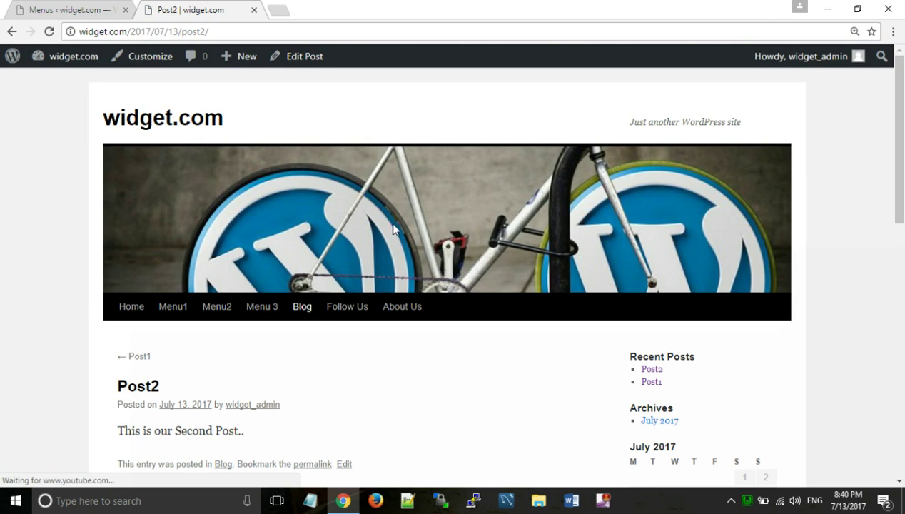